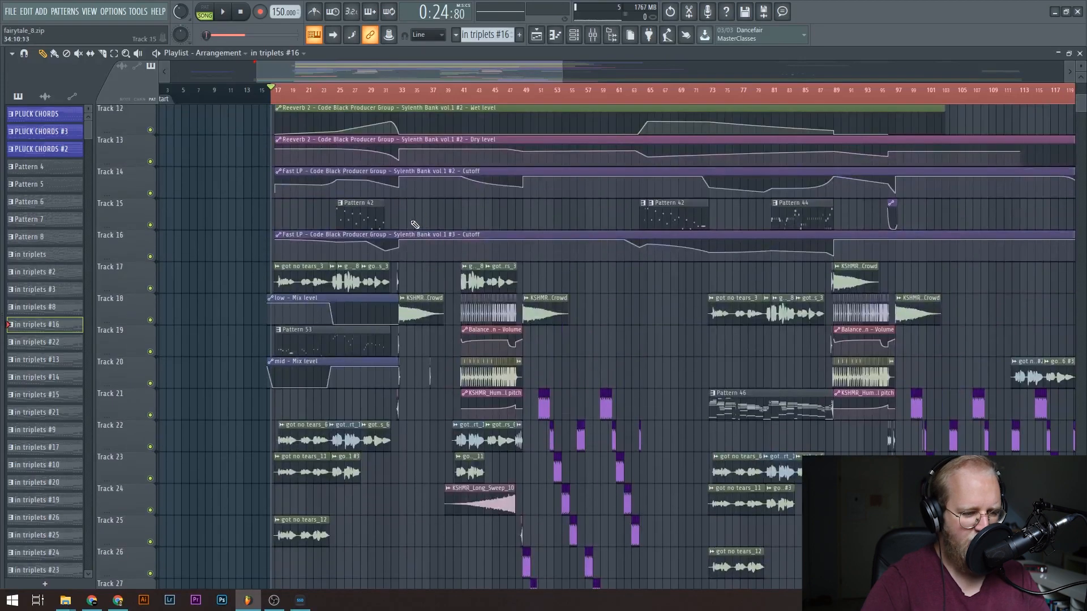
Move the song position to bar 41 and look over the vocal and build-up clips starting there.
right_click(423, 104, "ctrl")
scroll(508, 251, "up", 6)
scroll(513, 240, "down", 4)
scroll(525, 95, "down", 2)
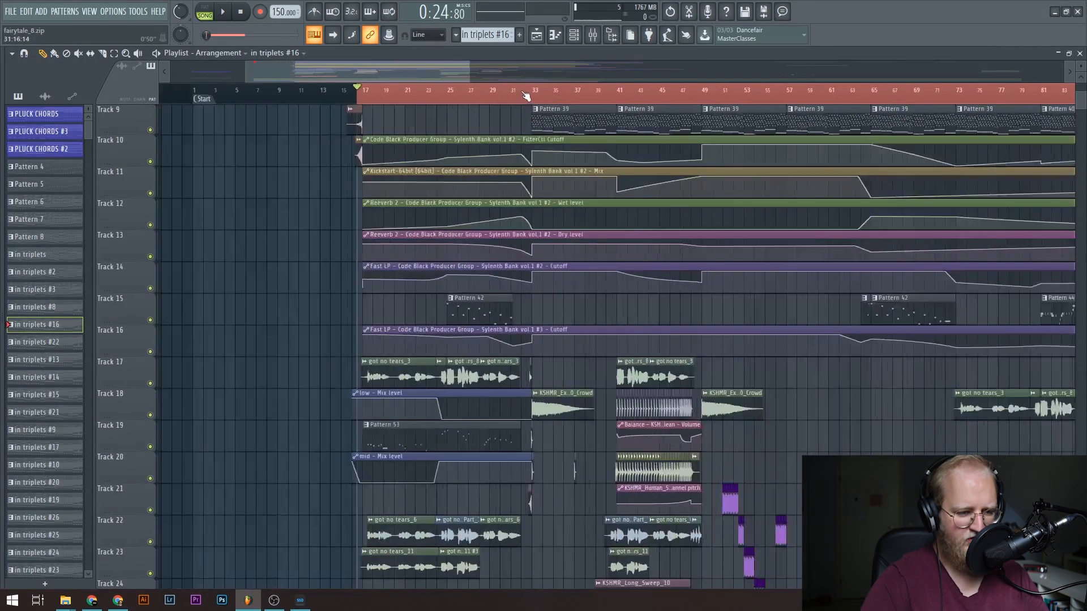
scroll(429, 92, "up", 3)
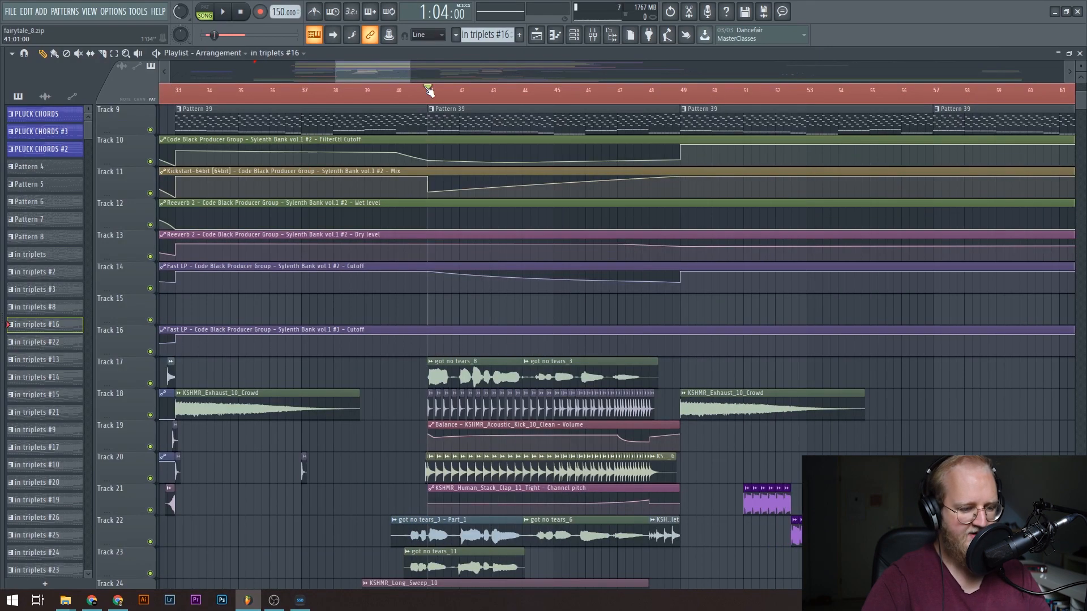
scroll(437, 194, "down", 4)
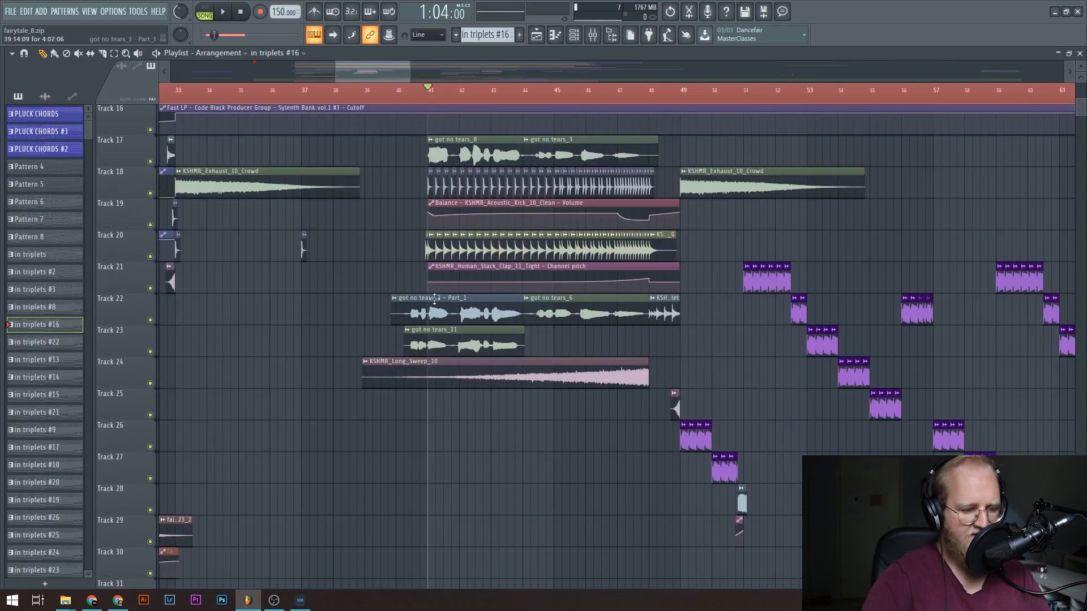
Move the song position through the drop from bar 49 to about bar 63, reviewing its purple clips and automation.
scroll(457, 79, "right", 5)
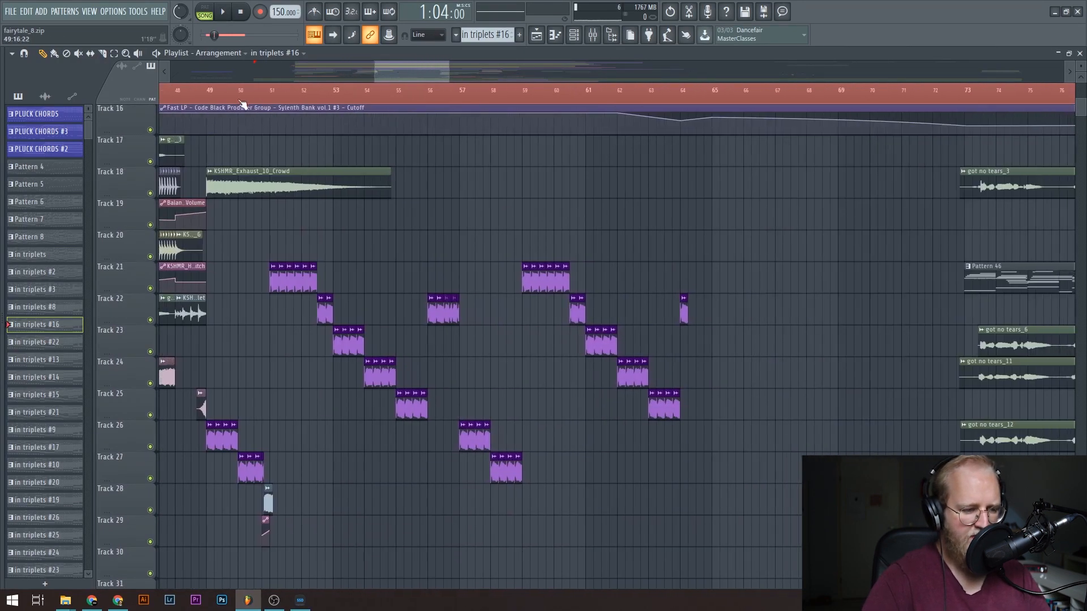
left_click_drag(206, 92, 671, 128)
scroll(702, 179, "up", 4)
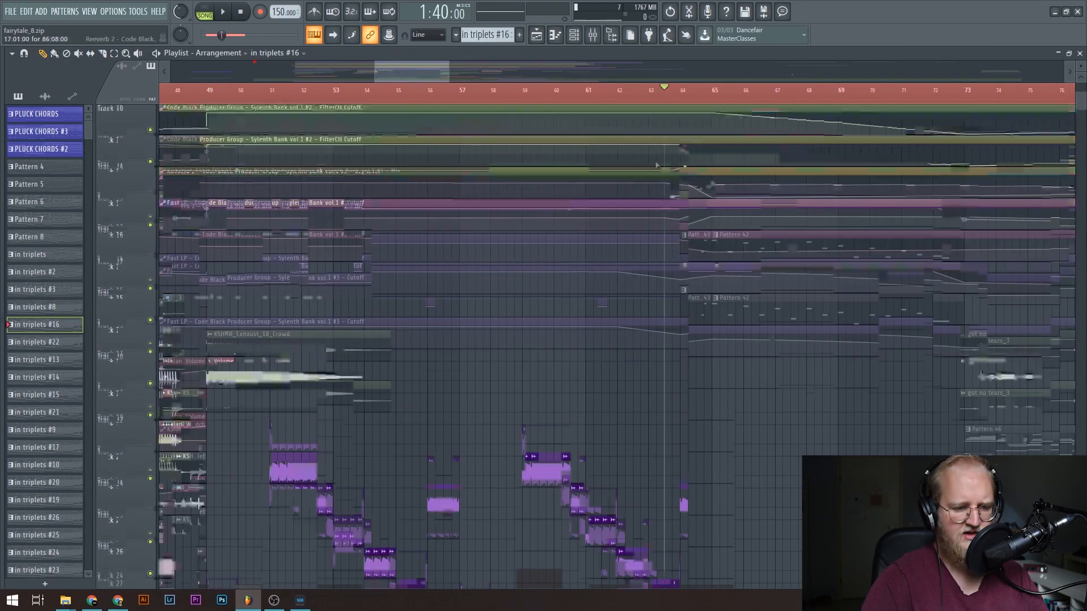
left_click(429, 90)
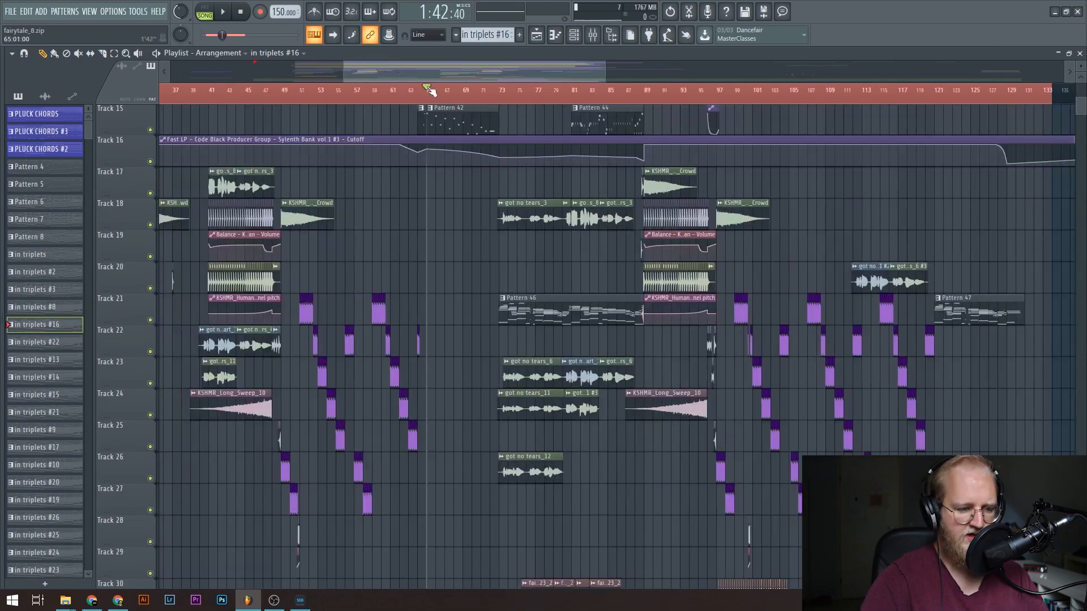
left_click_drag(429, 90, 410, 89)
Move the song position through the break from about bar 73 to bar 88 and review its vocal clips.
scroll(538, 187, "up", 4)
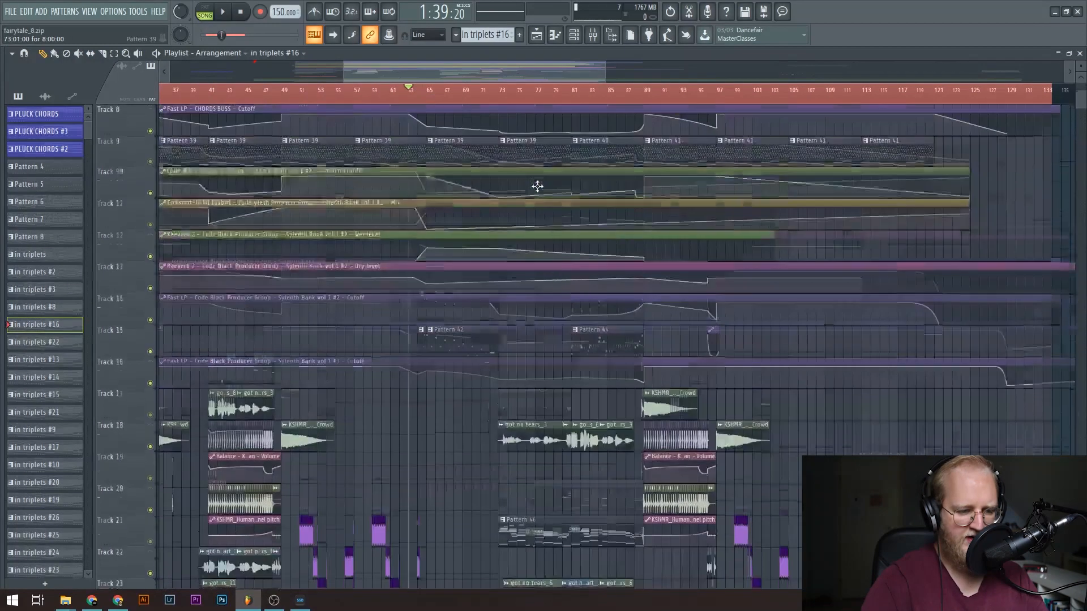
scroll(538, 186, "down", 4)
left_click(492, 92)
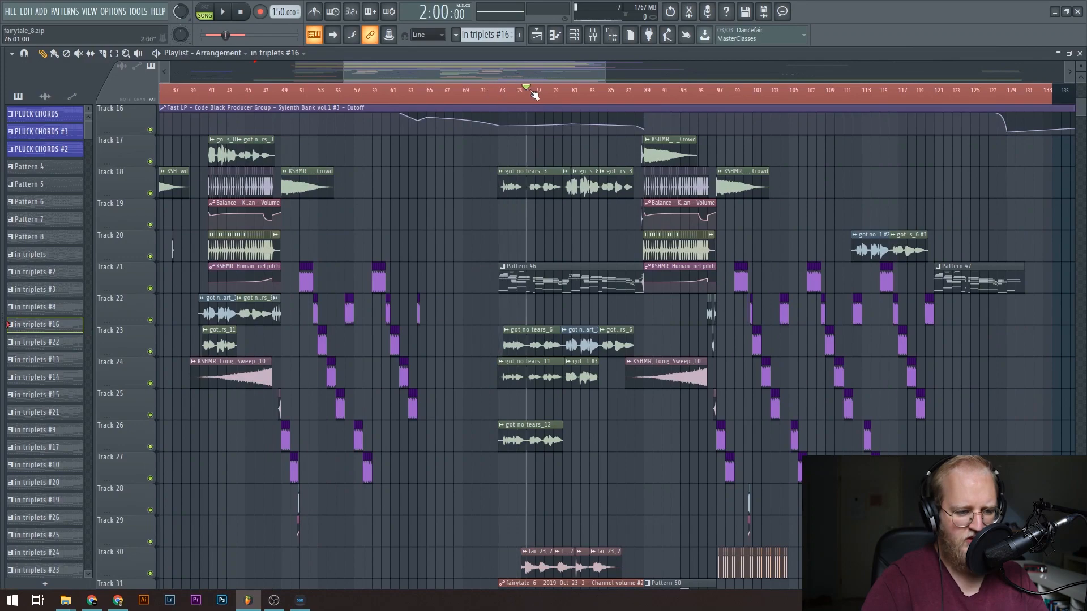
scroll(640, 103, "up", 7)
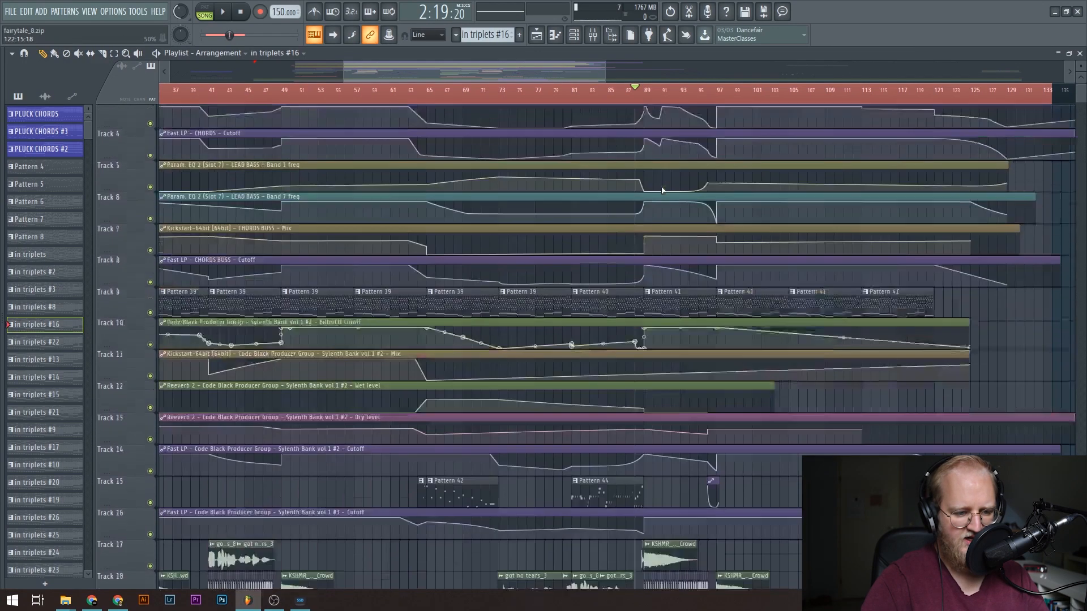
Place the song position just before bar 97, at the end of the second build-up.
scroll(660, 106, "down", 5)
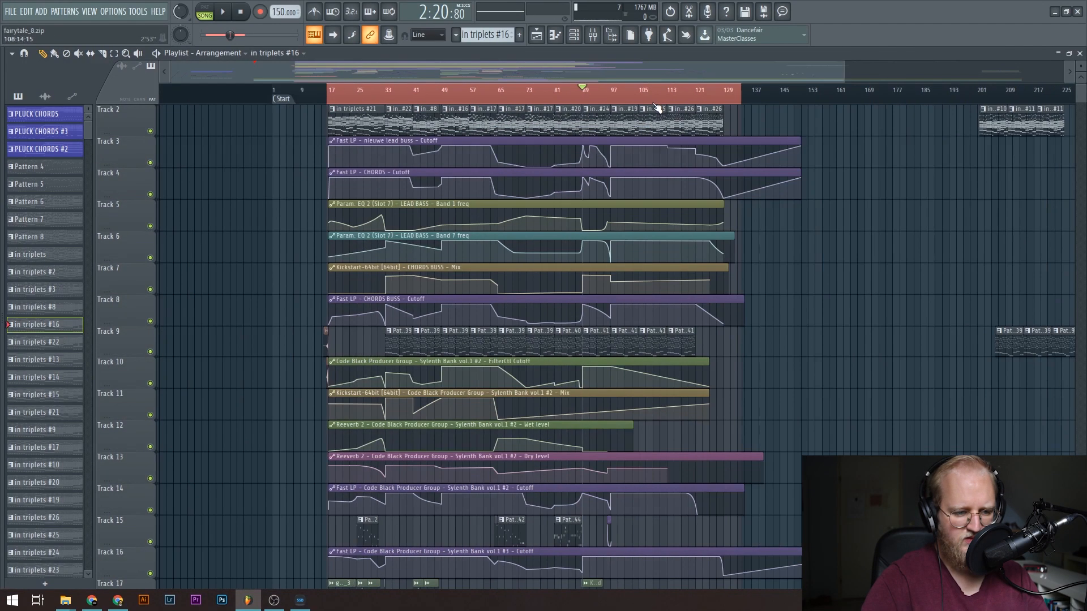
scroll(595, 104, "up", 7)
scroll(689, 162, "down", 6)
left_click(667, 90)
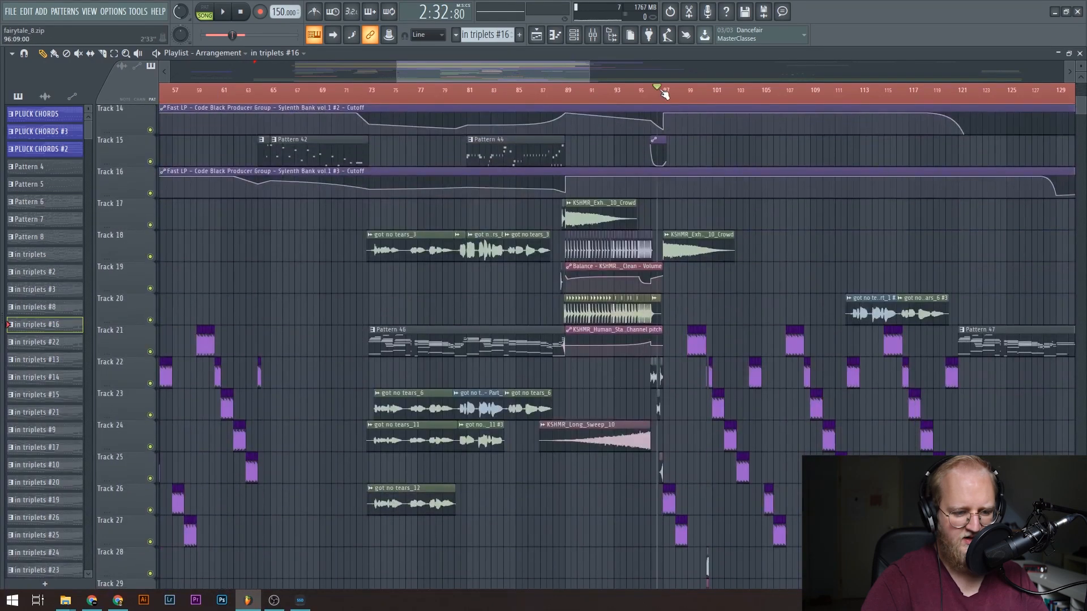
Move the song position through the ending from bar 119 to about bar 130 to review the outro.
scroll(668, 90, "down", 4)
left_click(762, 87)
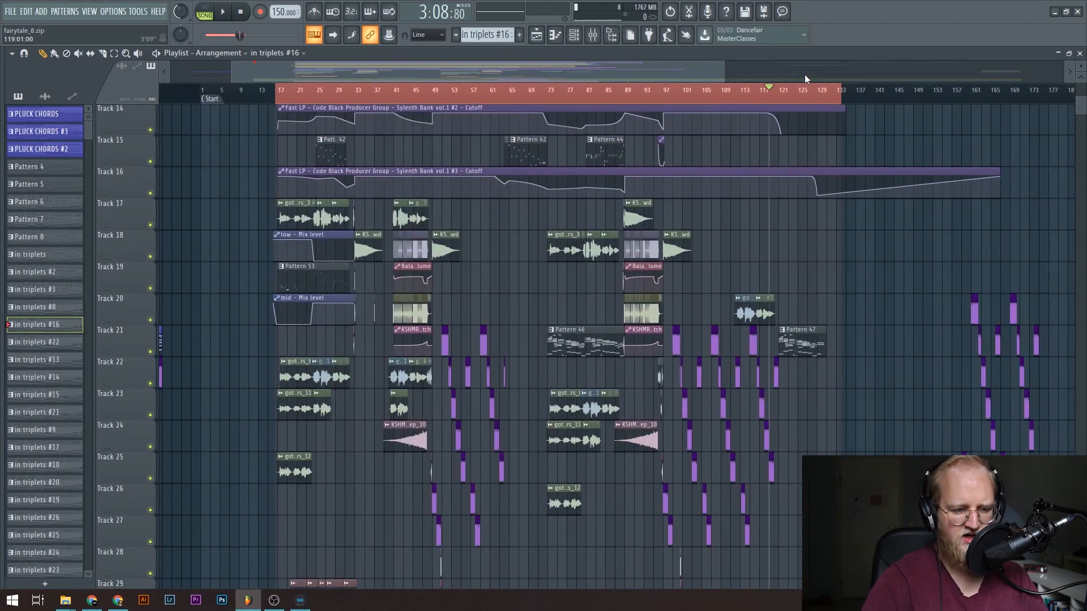
scroll(801, 91, "up", 4)
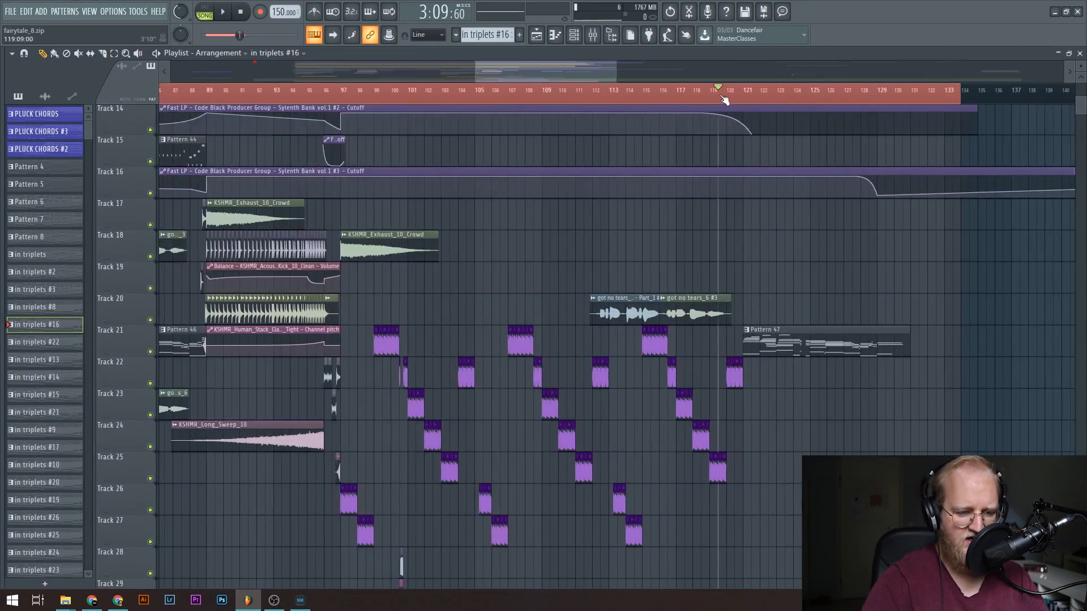
scroll(911, 106, "down", 3)
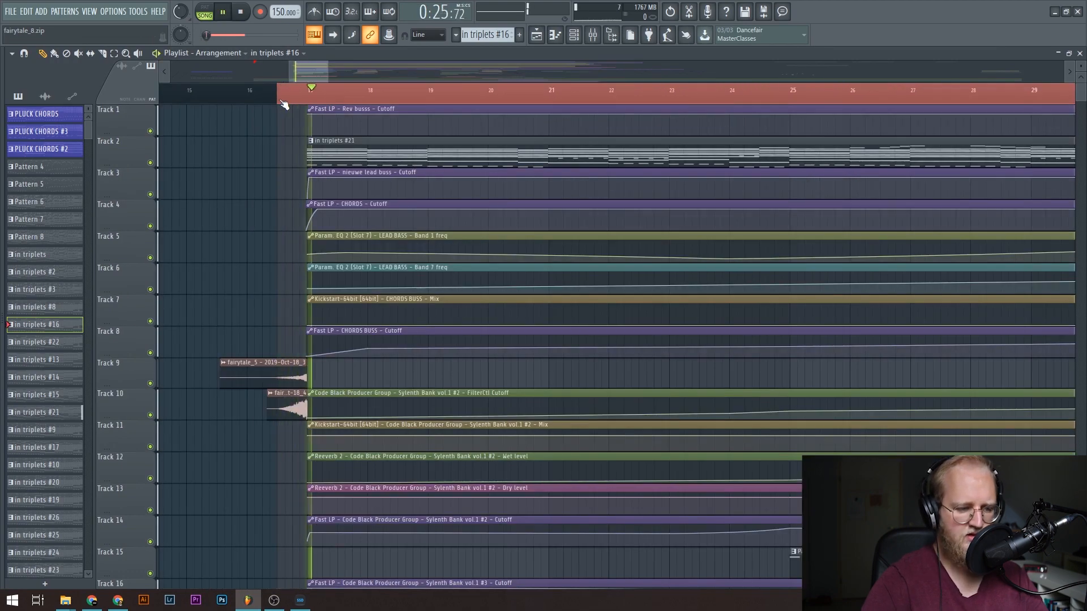
Play the arrangement from just before bar 17 into the section after bar 33, examining the vocal and automation tracks, and stop.
scroll(245, 190, "down", 6)
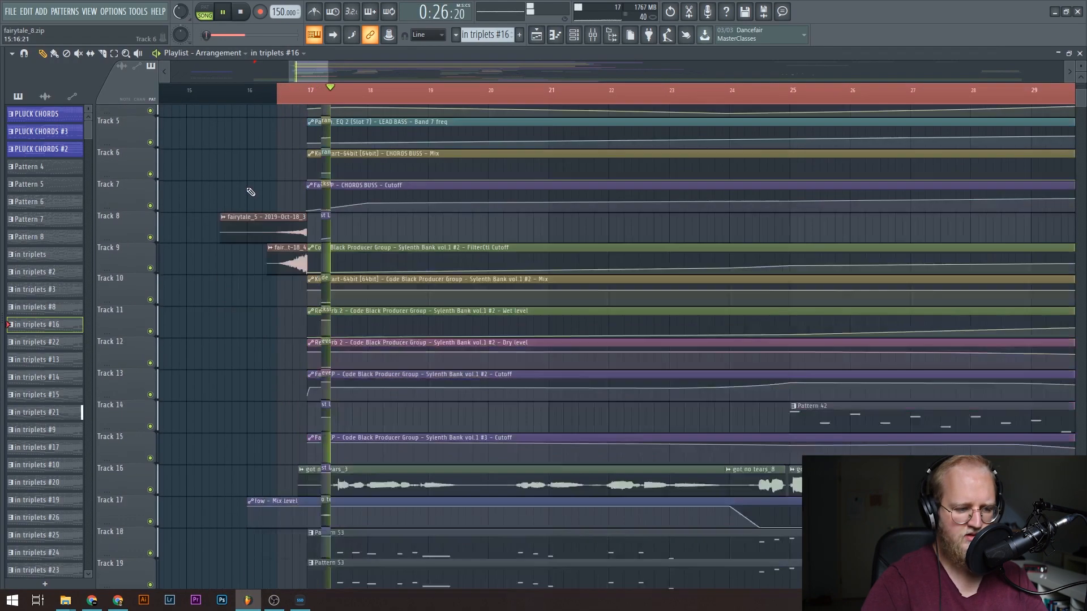
scroll(241, 95, "down", 3)
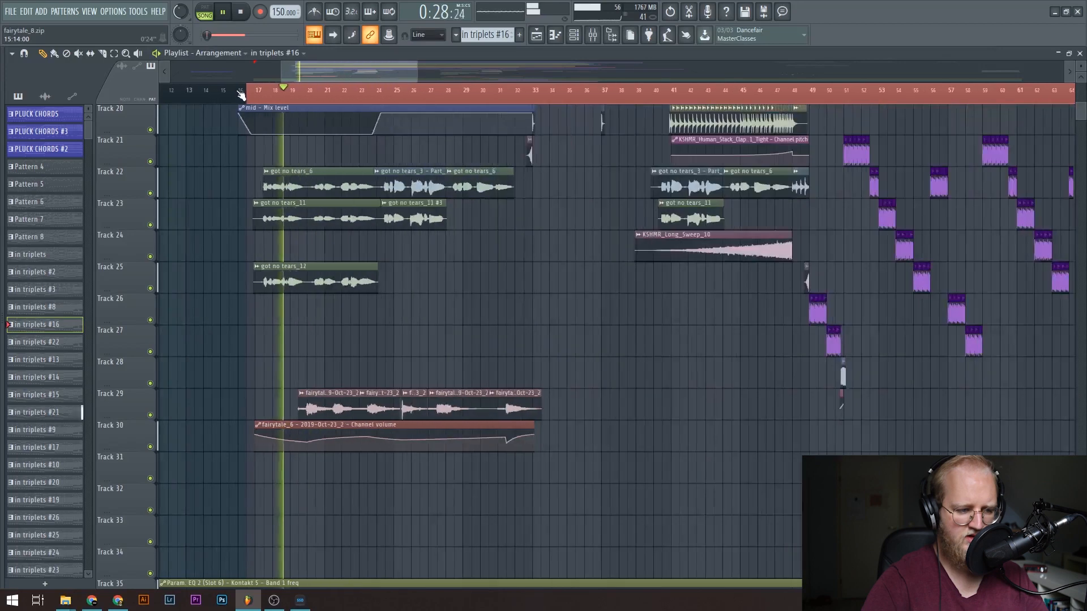
scroll(256, 127, "up", 2)
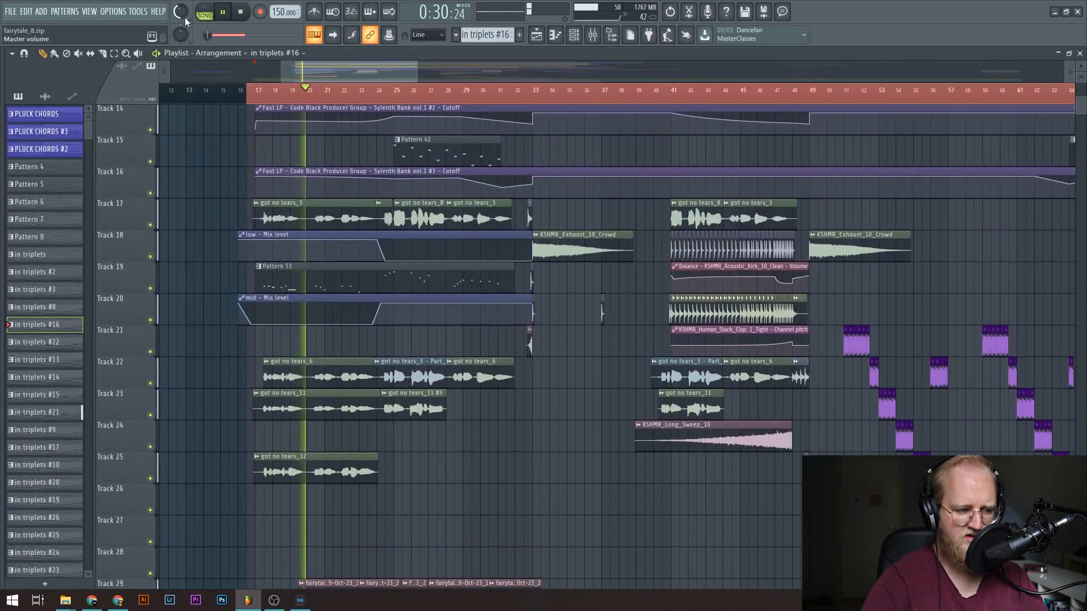
scroll(185, 21, "down", 3)
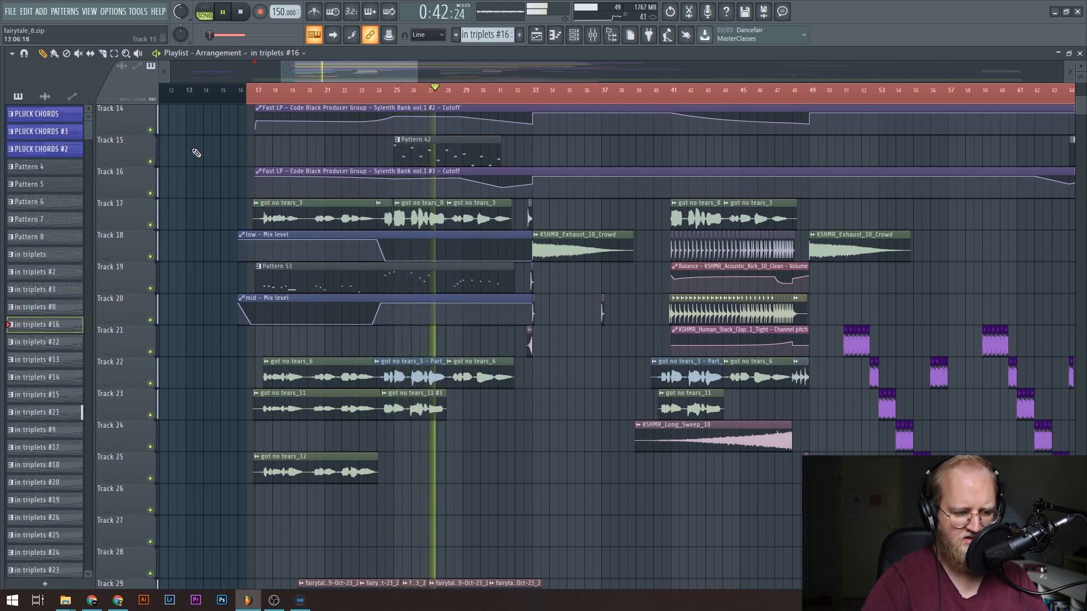
scroll(195, 153, "down", 6)
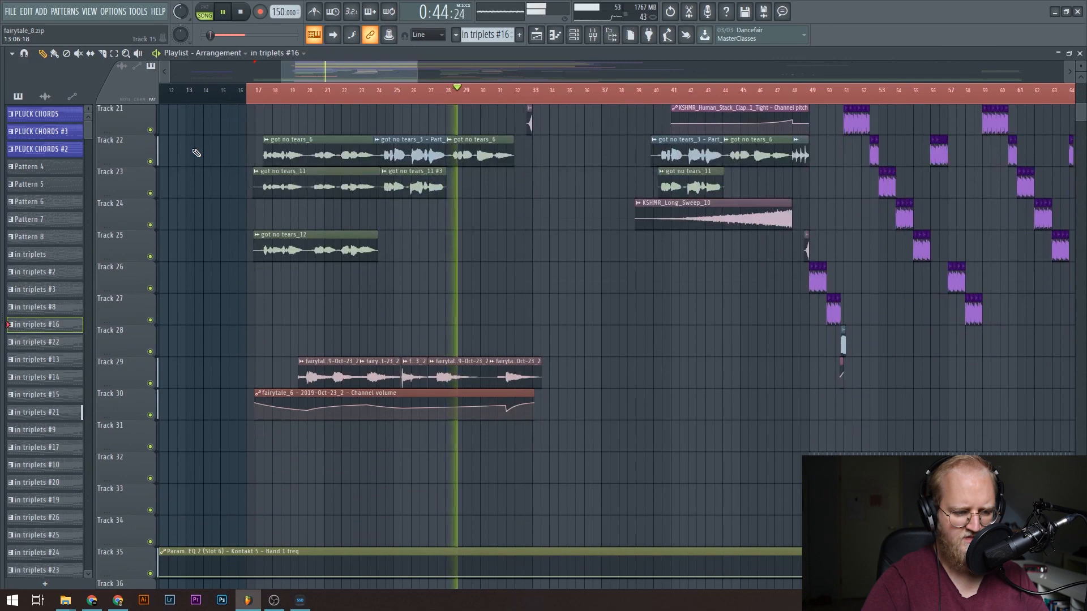
scroll(212, 156, "up", 7)
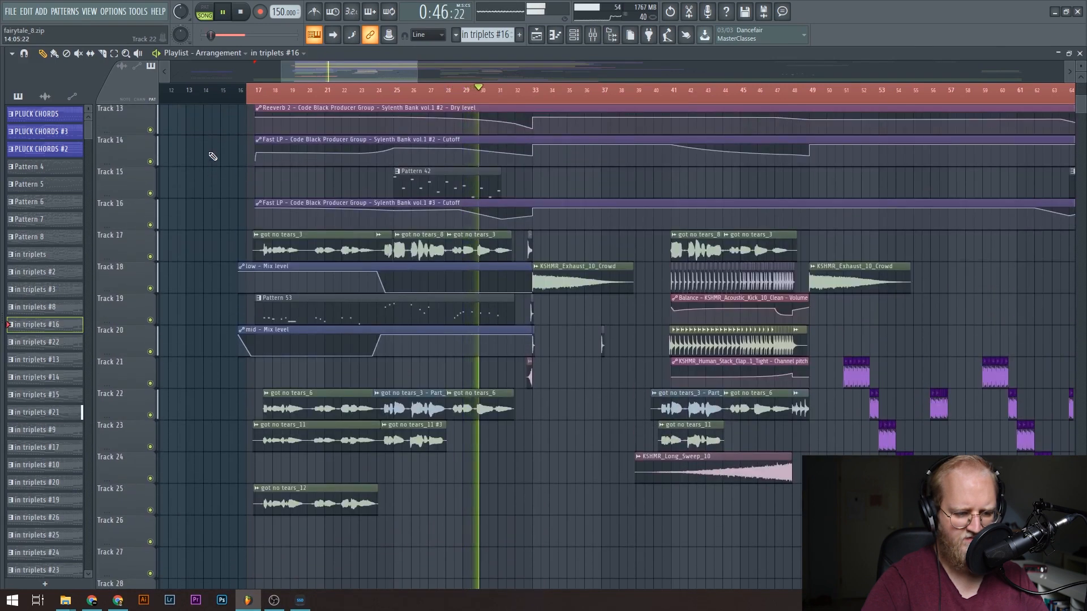
scroll(213, 156, "up", 3)
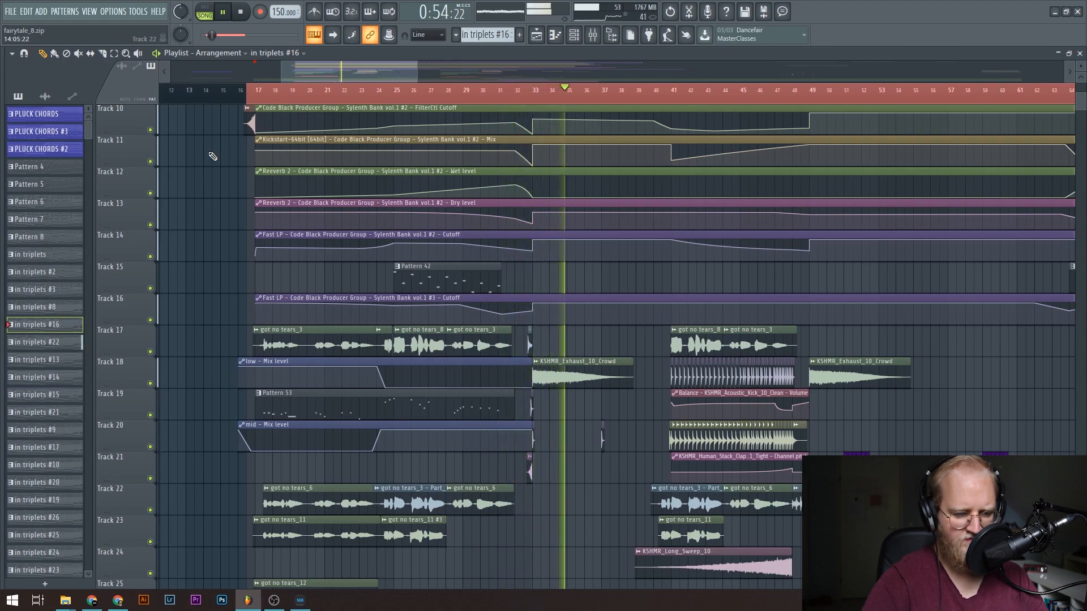
key("space")
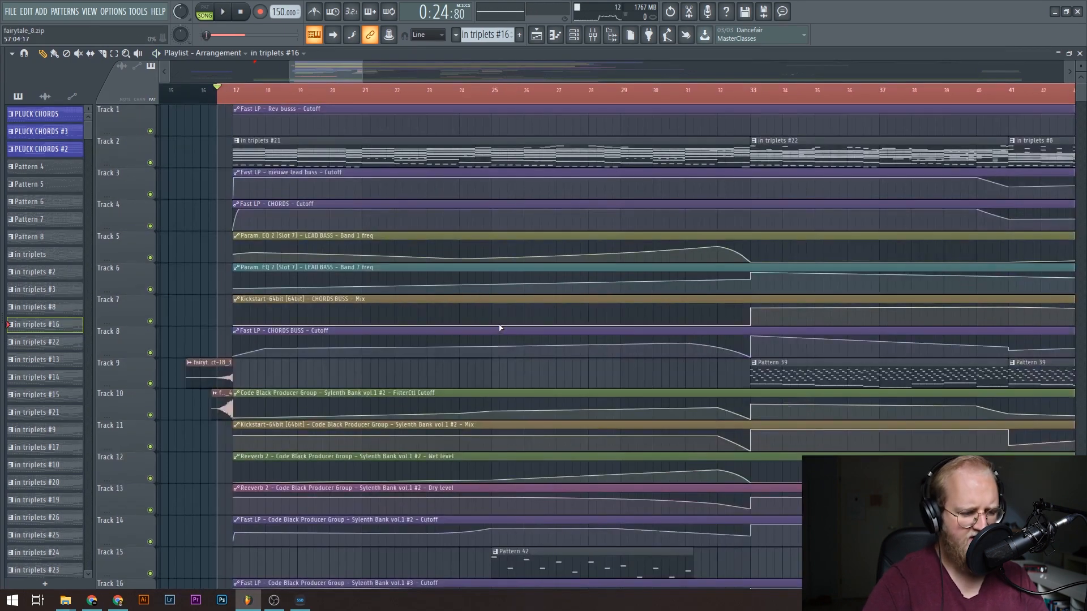
Solo playlist track 17 and play its got no tears vocal clips from the intro.
scroll(501, 328, "down", 3)
scroll(500, 328, "down", 8)
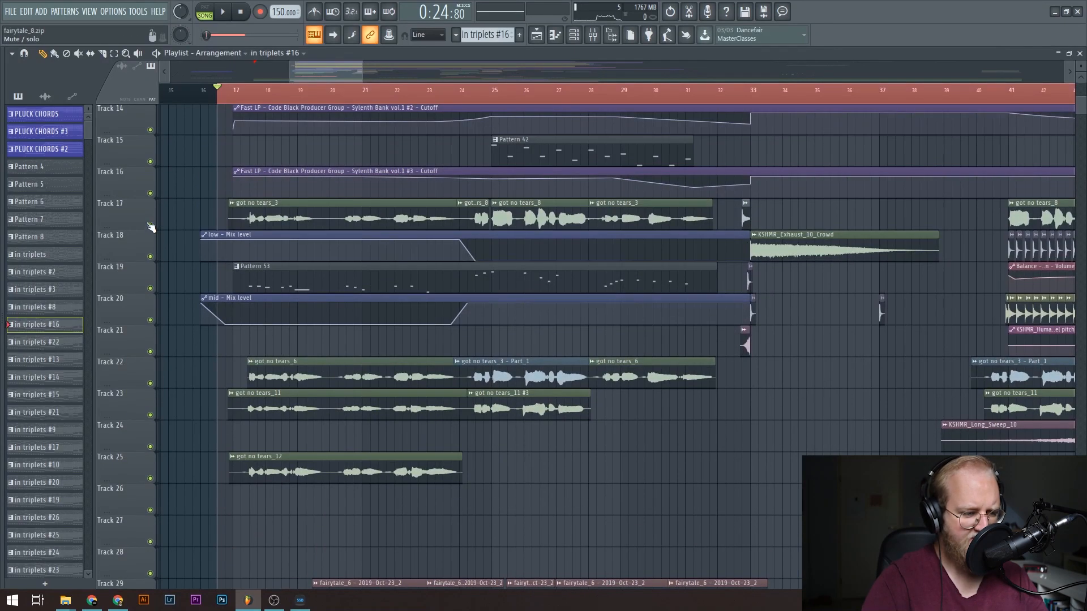
right_click(150, 225)
key("space")
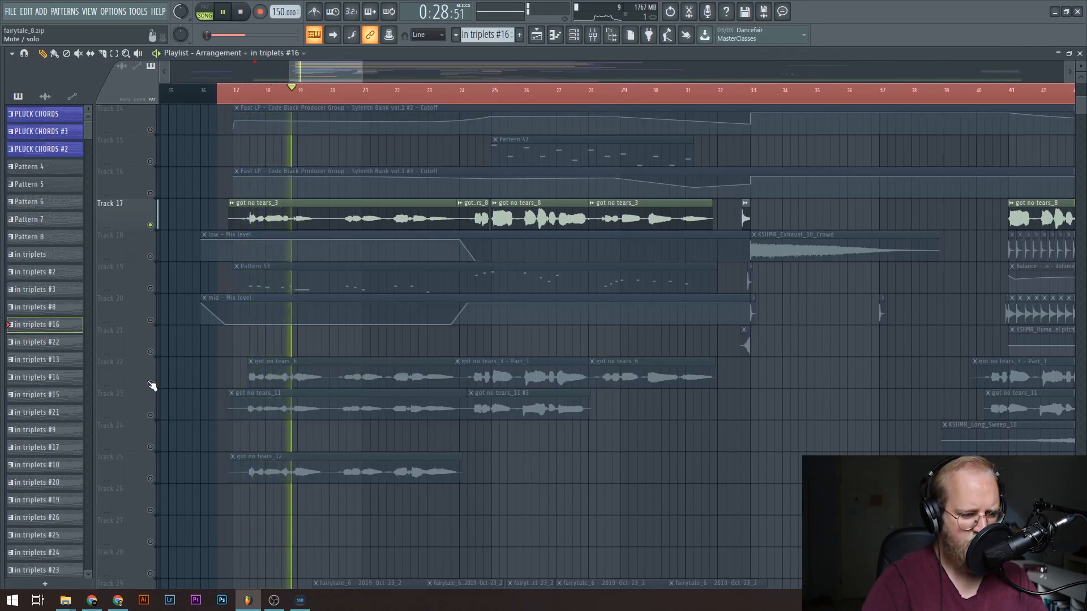
Solo playlist track 22 and listen to its vocal clips from around bar 17.
right_click(150, 383)
key("space")
key("space")
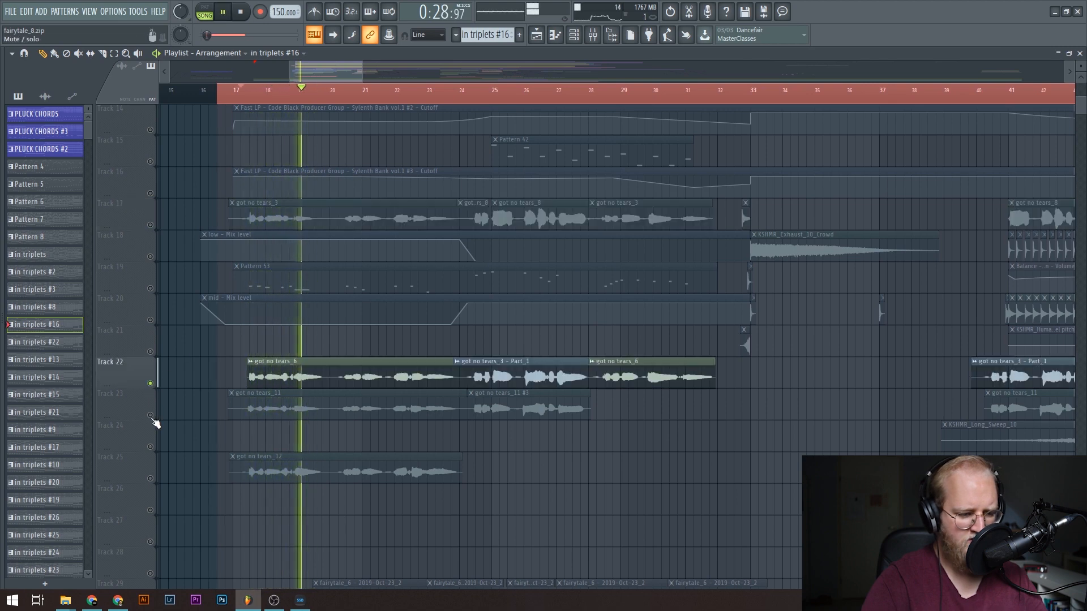
key("space")
Solo playlist track 23 and listen to the got no tears_11 vocal layer.
right_click(151, 416)
key("space")
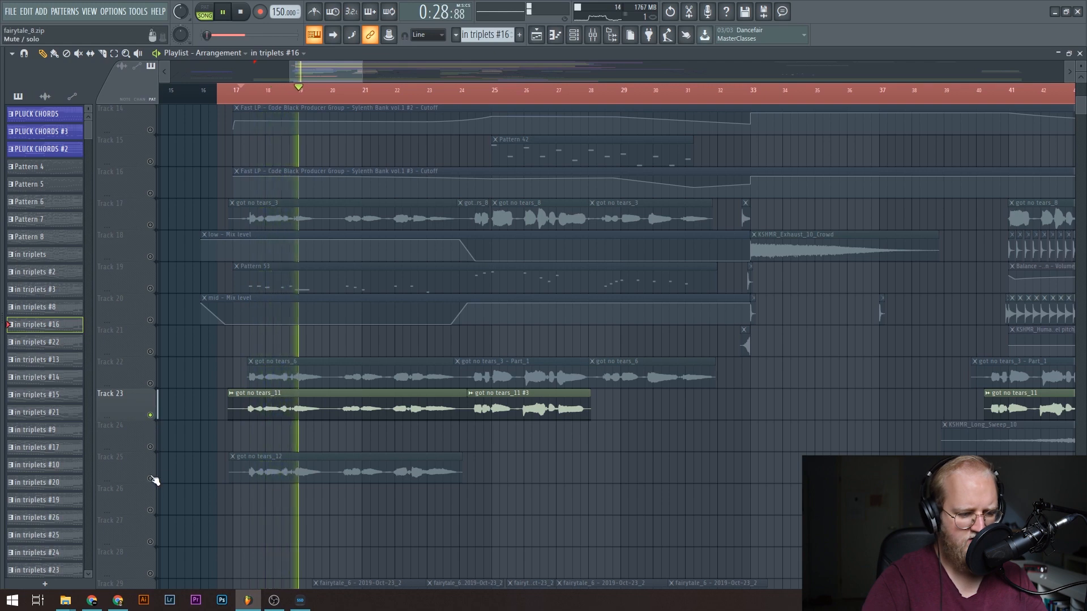
key("space")
Solo playlist track 25 to hear the got no tears_12 layer, and check that clip's sample settings.
right_click(151, 479)
key("space")
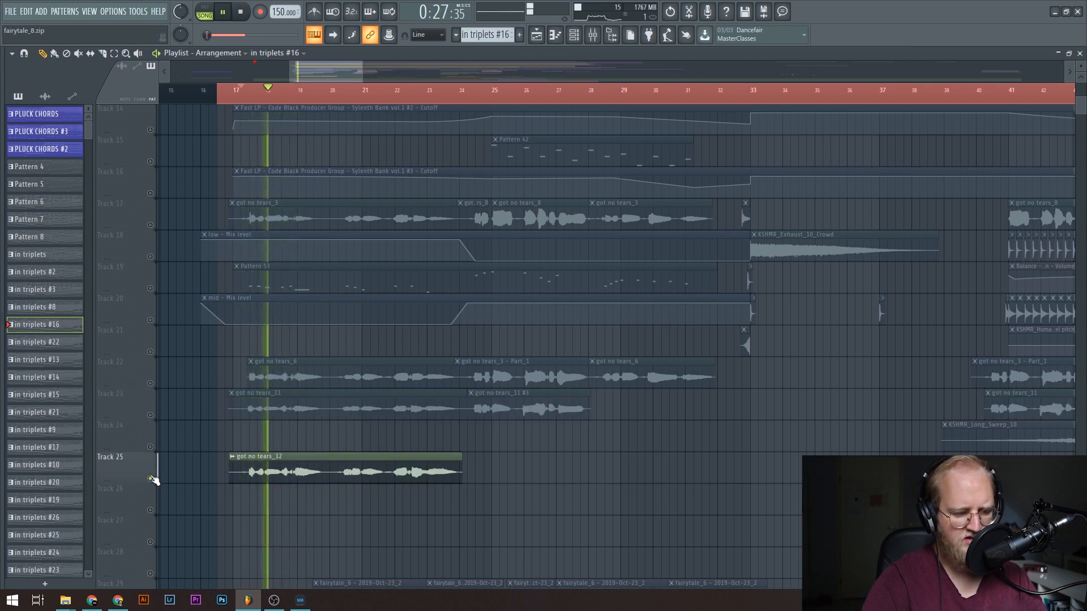
key("space")
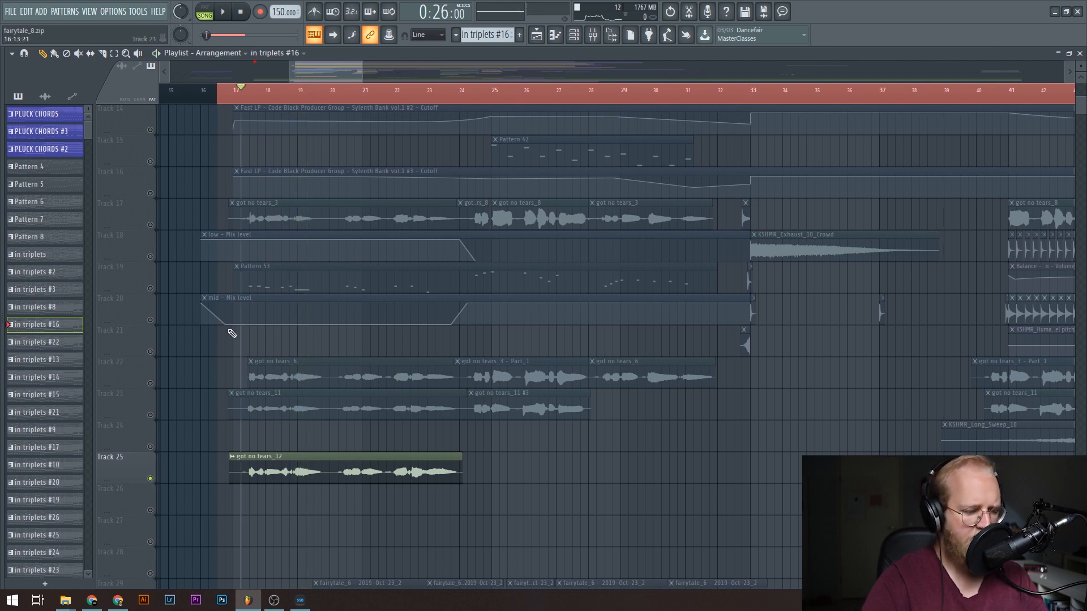
double_click(283, 471)
key("Escape")
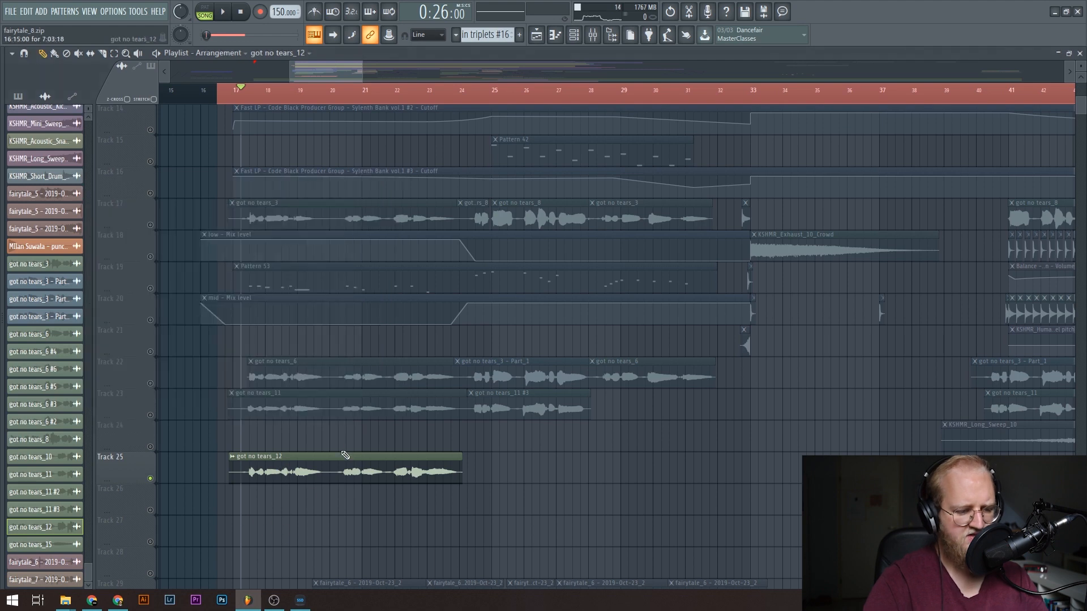
Enable only playlist tracks 17, 22, 23, 25, 29 and 30 and play the vocal layers together.
left_click(150, 479)
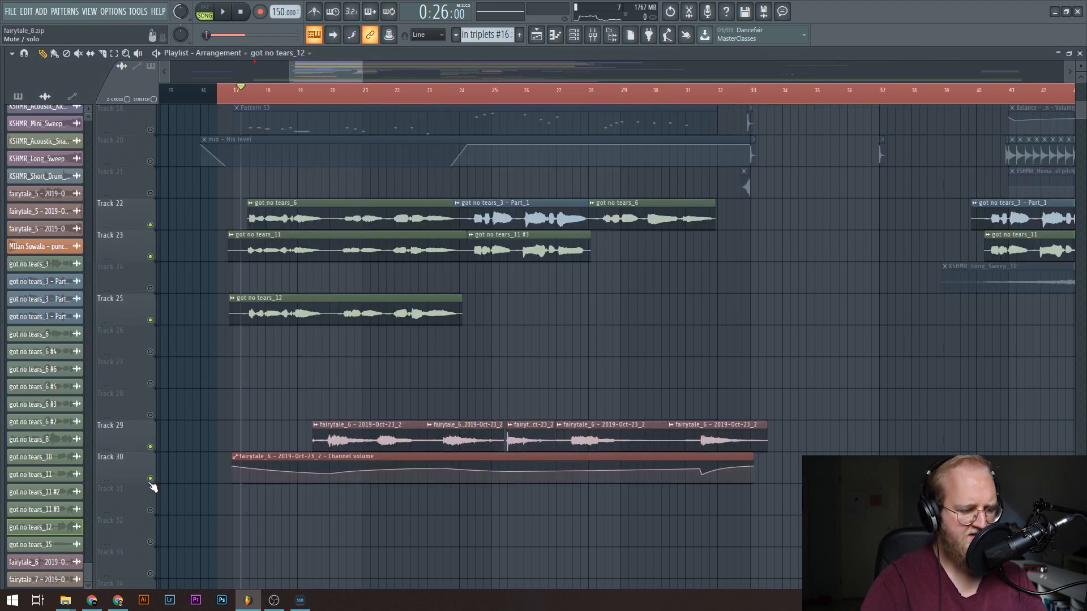
scroll(658, 450, "up", 7)
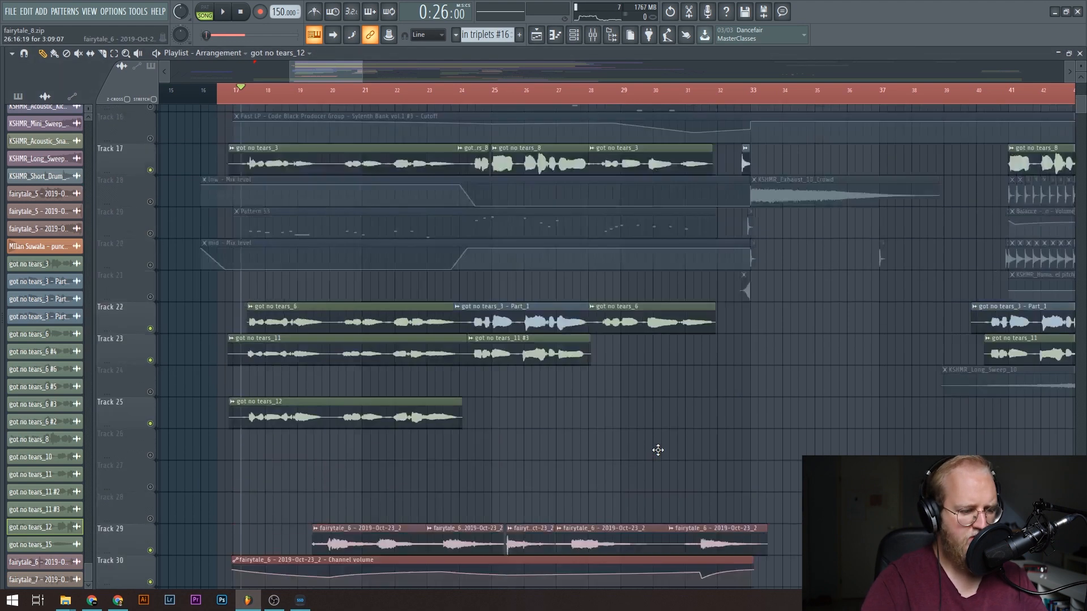
key("space")
scroll(658, 451, "down", 6)
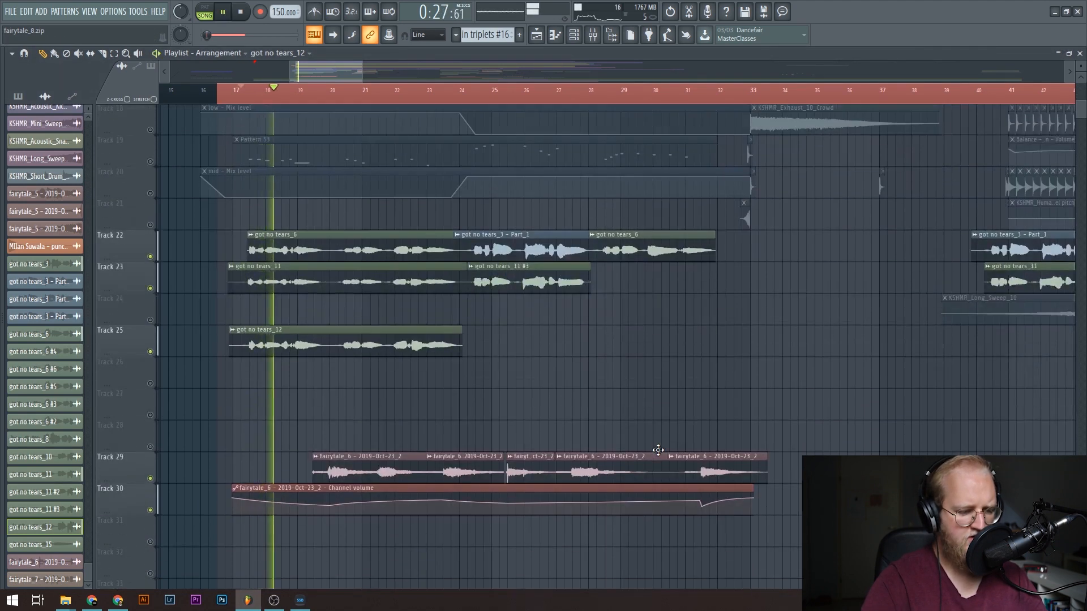
scroll(639, 439, "up", 6)
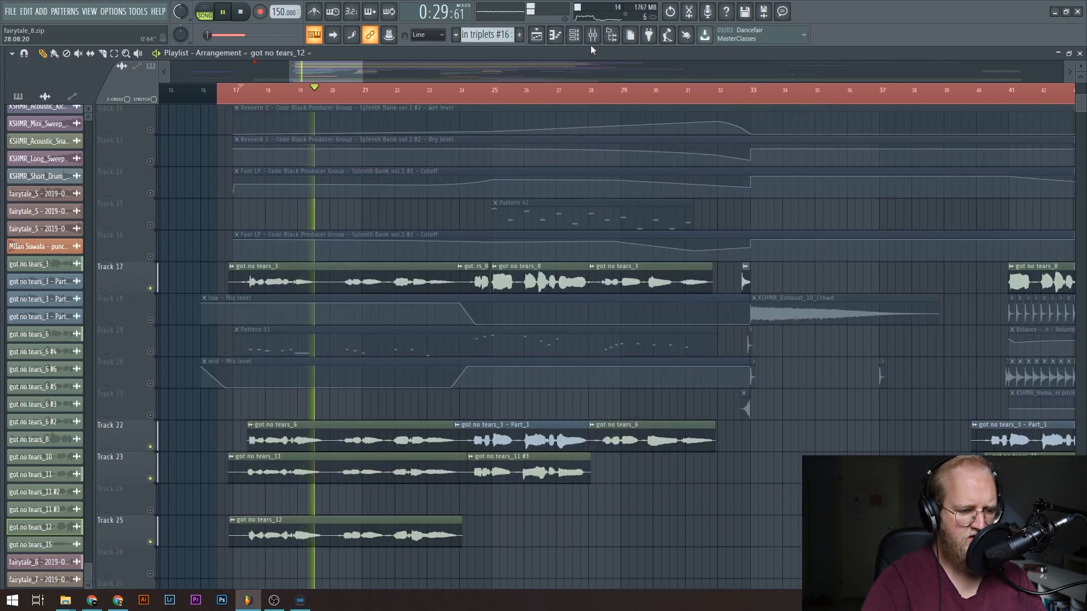
key("space")
Open the mixer and solo the got no tears_3 vocal on insert 65 for listening.
key("F9")
scroll(524, 306, "down", 5)
left_click(563, 332)
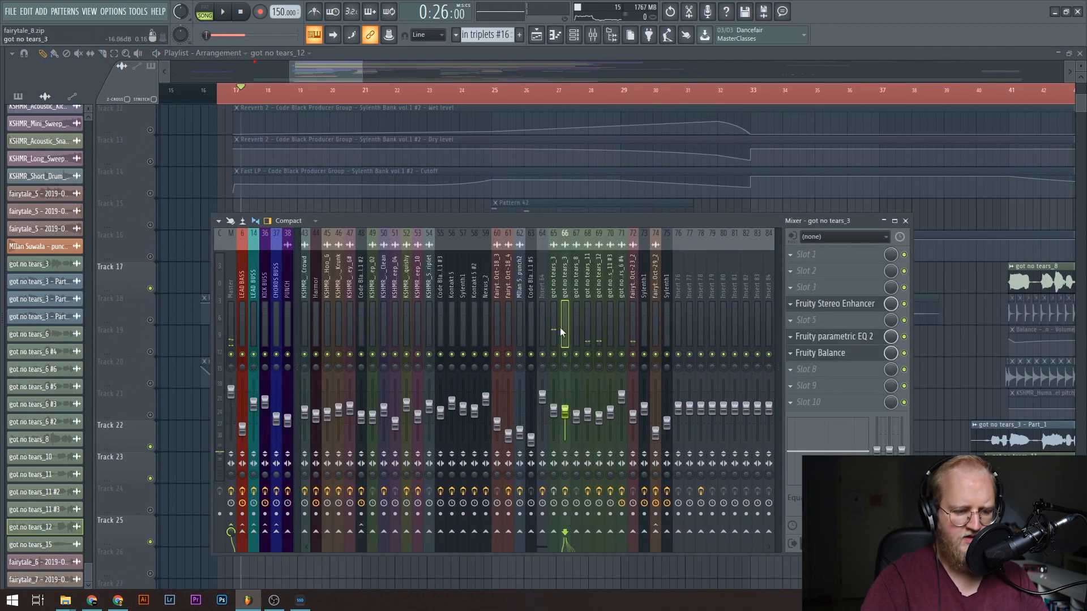
left_click(557, 343)
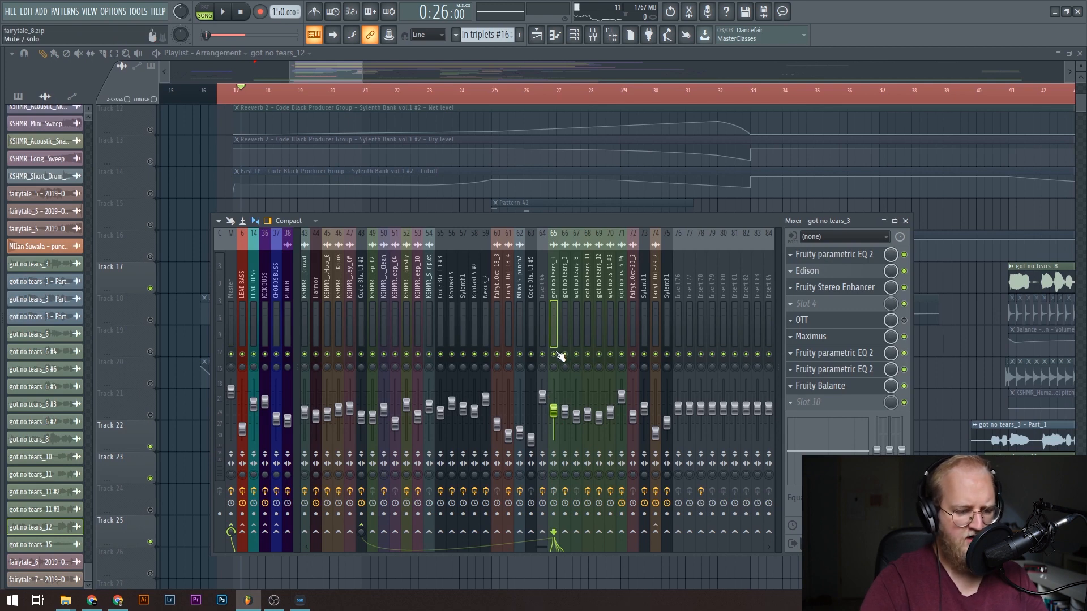
right_click(554, 355)
key("space")
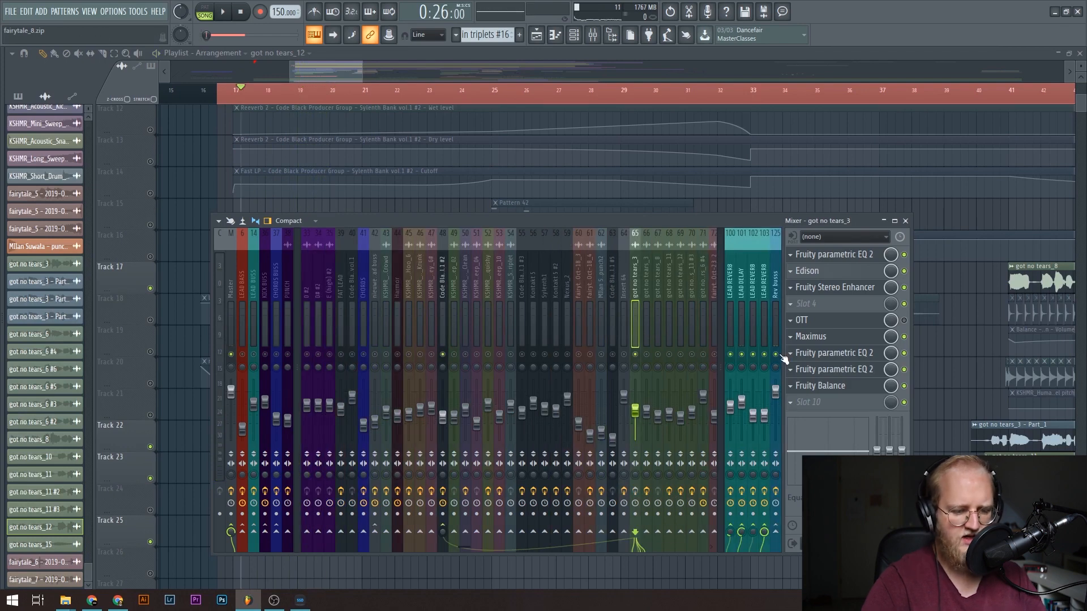
Open the first Fruity parametric EQ 2 in the got no tears_3 insert's effect chain.
scroll(621, 359, "down", 3)
left_click(857, 255)
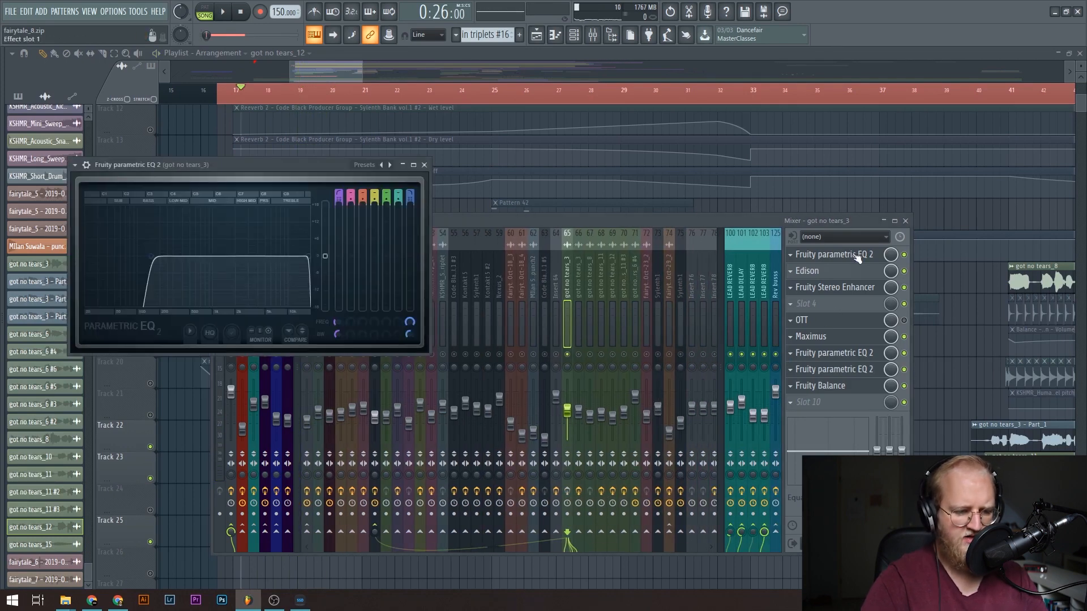
Inspect the got no tears_3 insert's Fruity Stereo Enhancer, Maximus, the two later parametric EQ 2 effects and Fruity Balance.
left_click(844, 287)
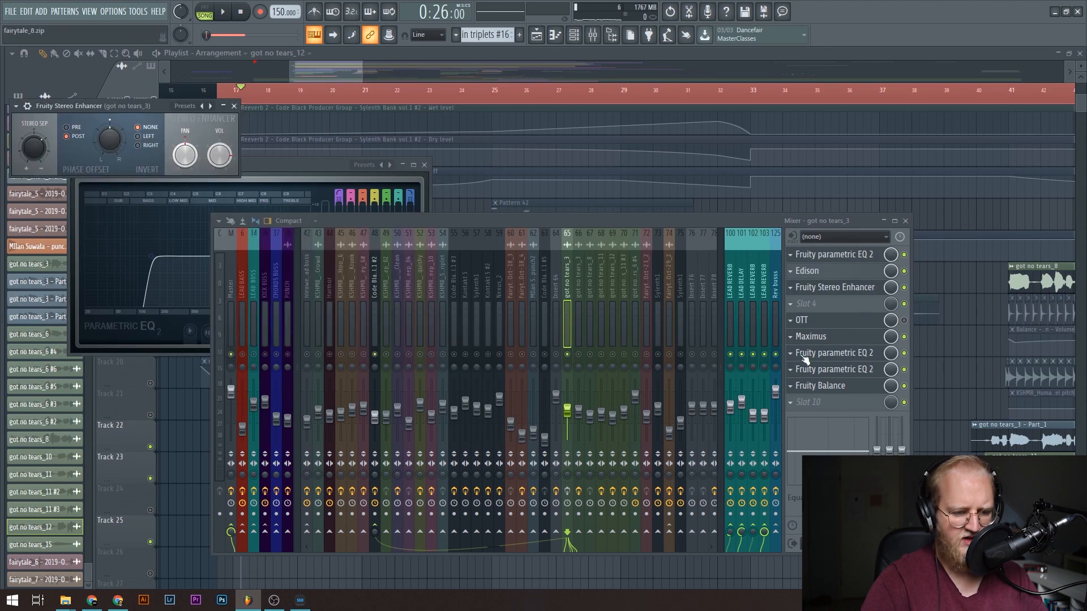
left_click(829, 337)
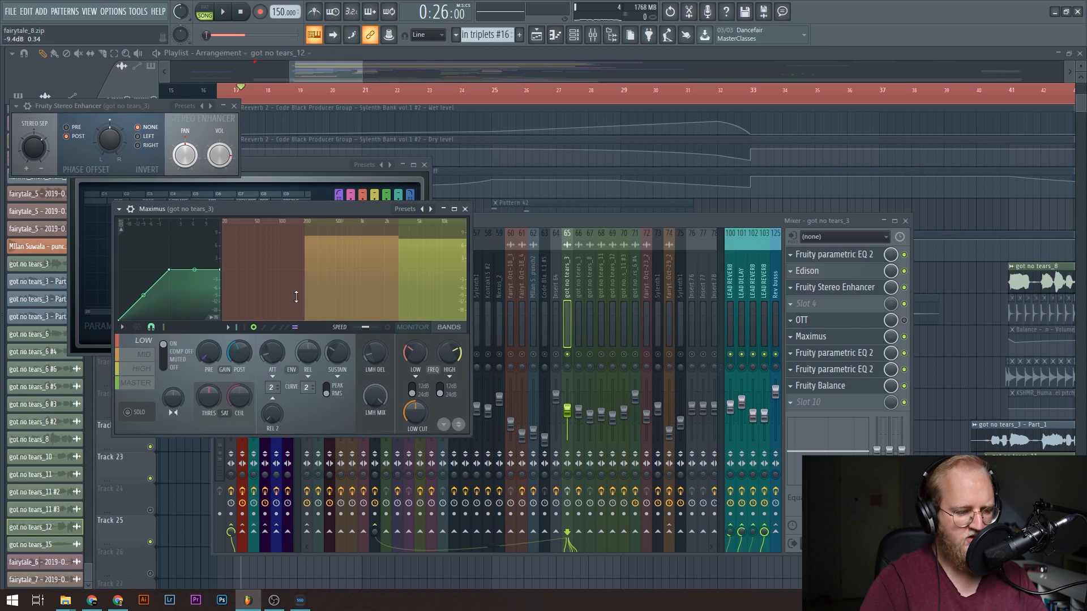
left_click(851, 370)
left_click(851, 369)
mouse_move(243, 136)
left_mouse_down()
mouse_move(260, 142)
mouse_move(243, 142)
left_mouse_up()
left_click(832, 387)
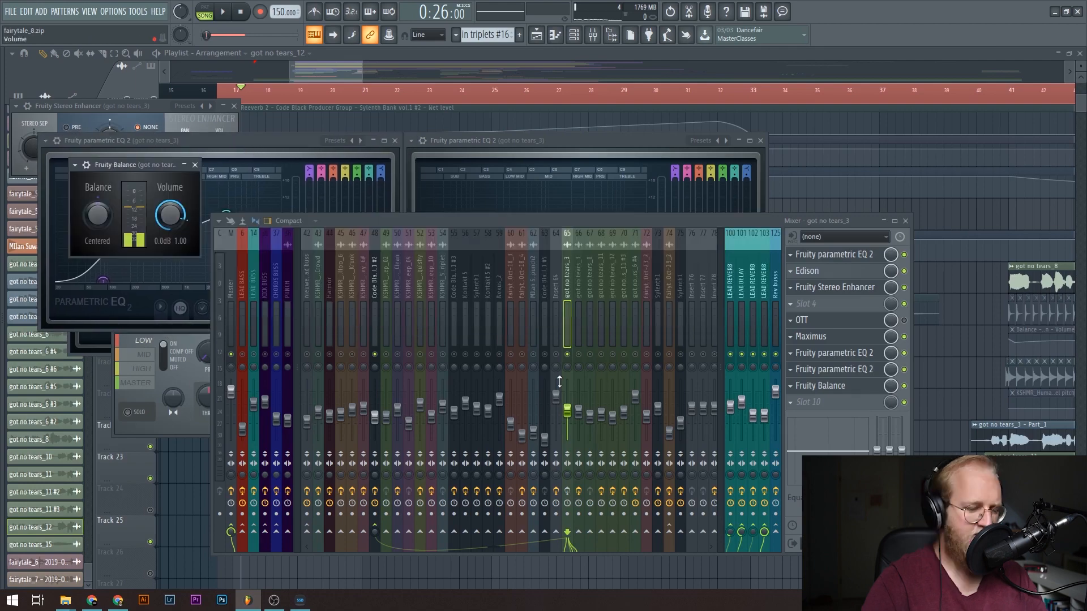
Unsolo the got no tears_3 insert 65 in the mixer and play the vocals with all inserts active.
scroll(572, 362, "down", 6)
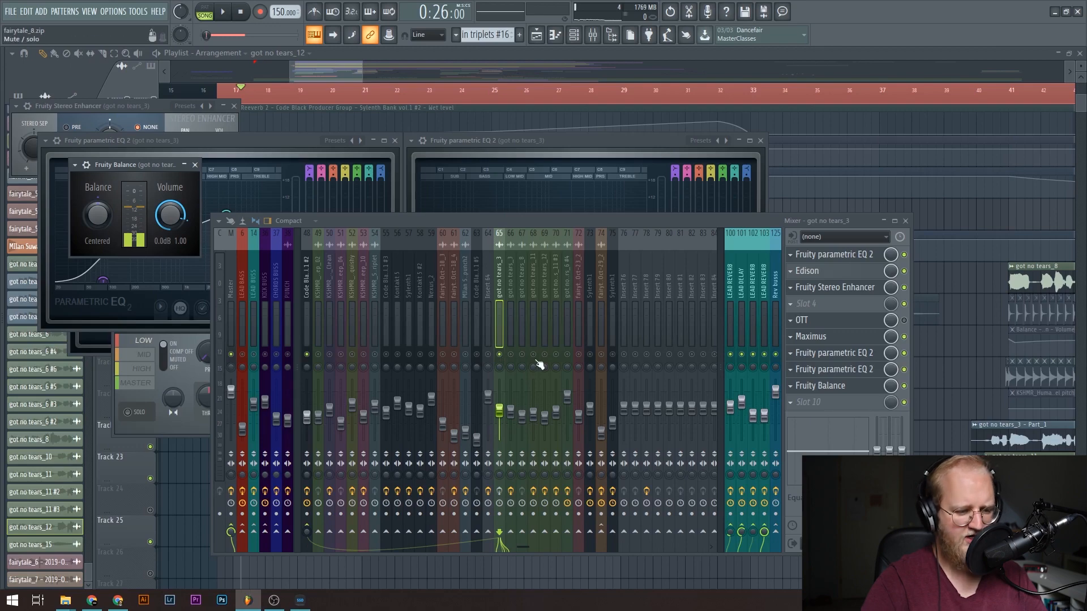
right_click(500, 355)
mouse_move(324, 64)
left_mouse_down()
mouse_move(304, 60)
mouse_move(322, 62)
left_mouse_up()
scroll(358, 338, "down", 2)
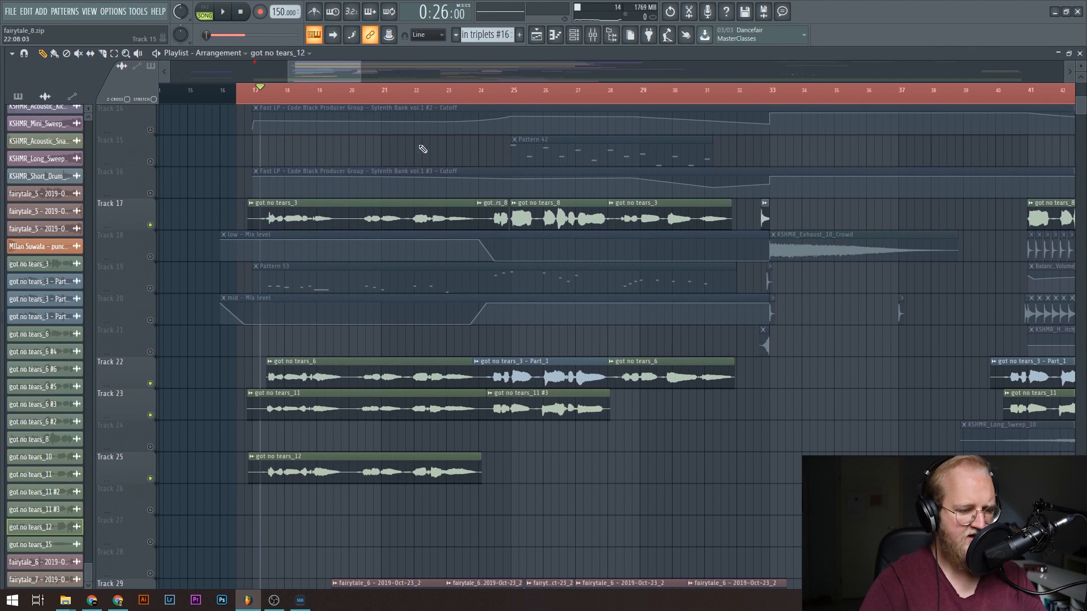
scroll(565, 98, "up", 2)
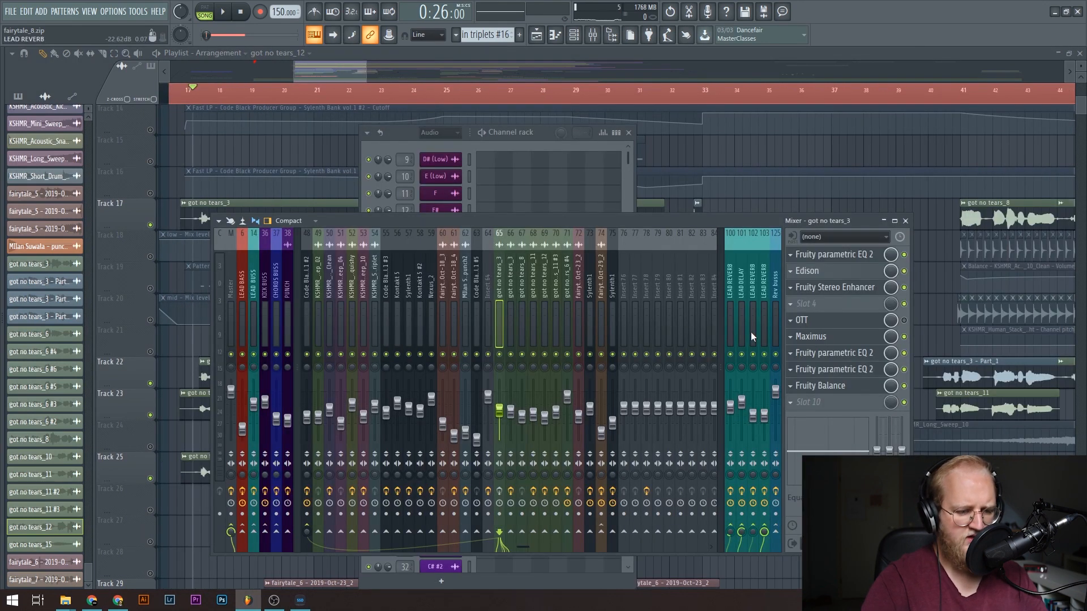
key("space")
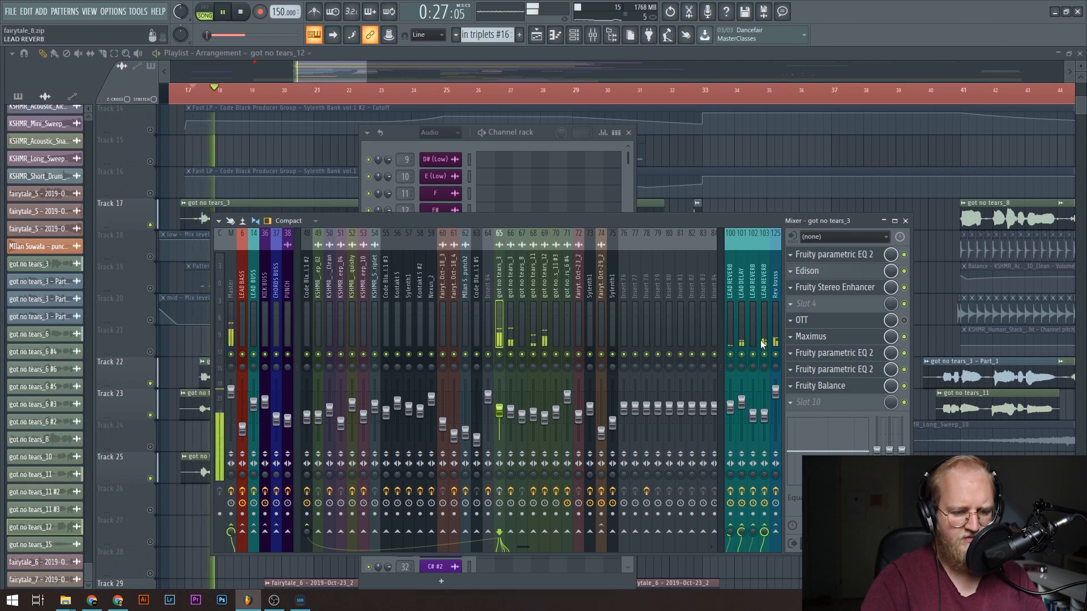
Open ArtsAcoustic Reverb on the LEAD REVERB insert 103, and look over send inserts 101 to 103.
left_click(762, 338)
key("space")
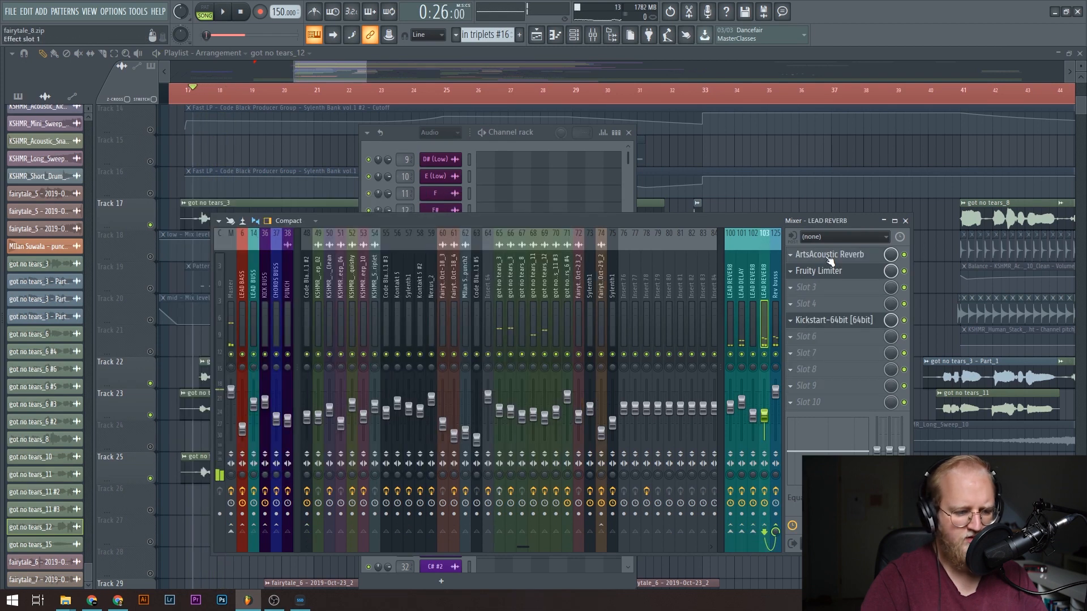
left_click(830, 259)
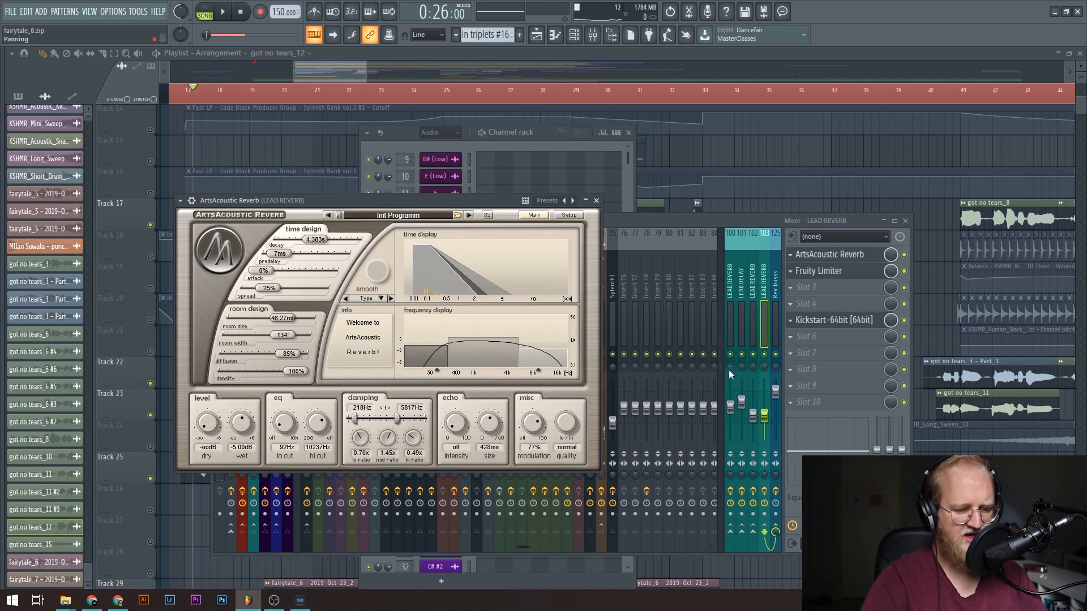
left_click(742, 340)
left_click(753, 342)
left_click(763, 341)
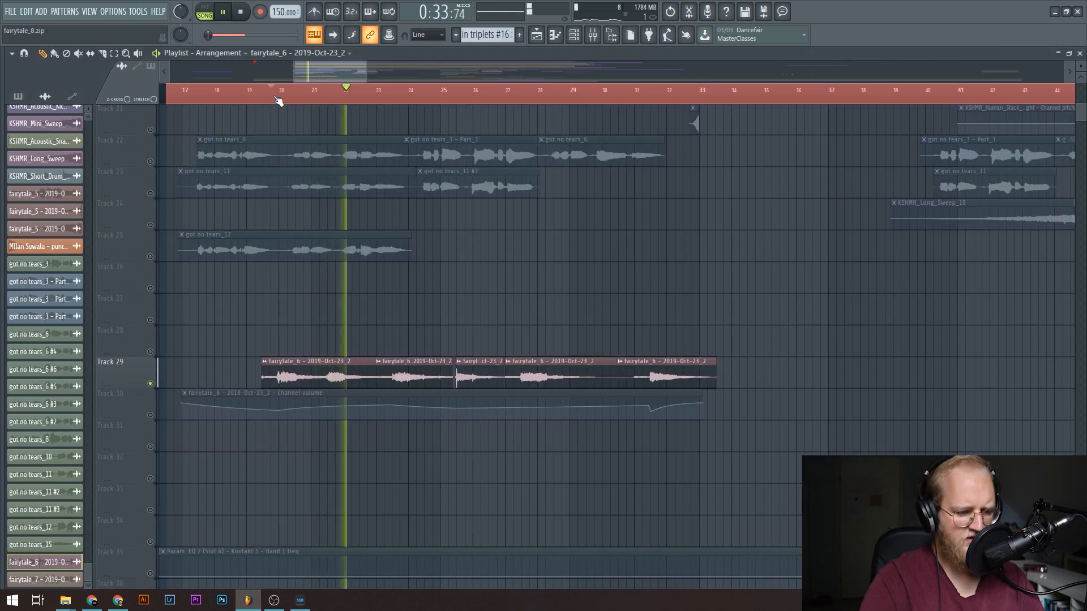
Solo playlist track 29 and check the fairytale_6 - 2019-Oct-23_2 clip's sample settings and its mixer insert 72.
left_click(277, 99)
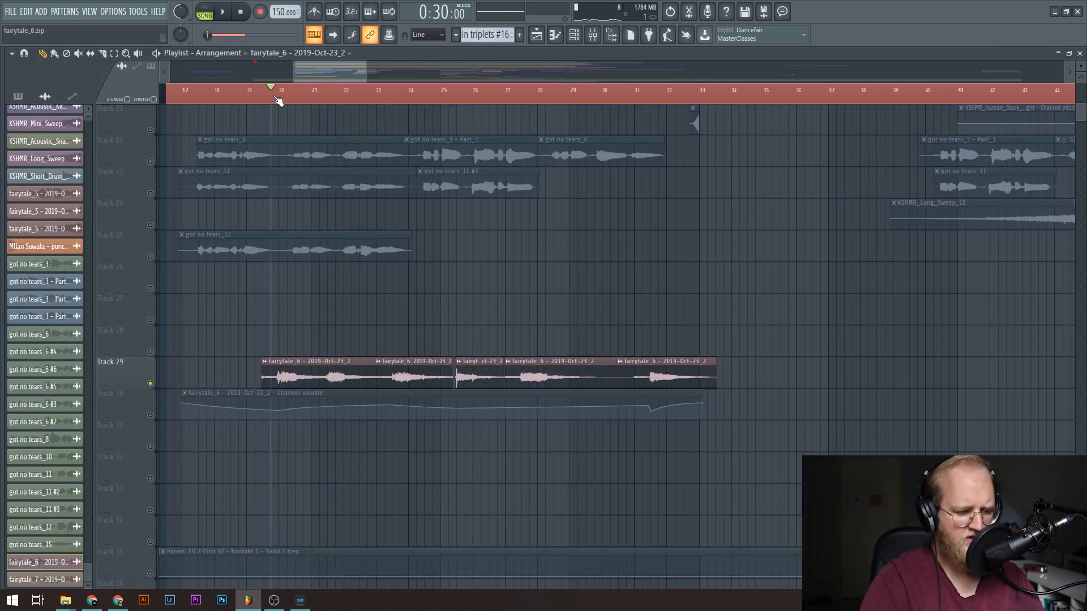
double_click(329, 373)
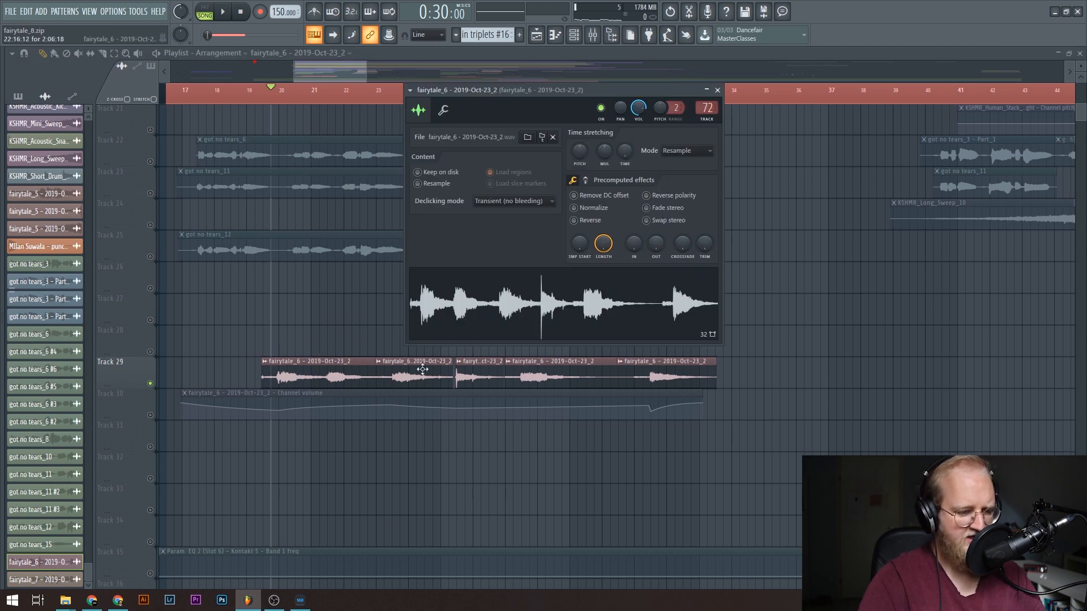
left_click(596, 42)
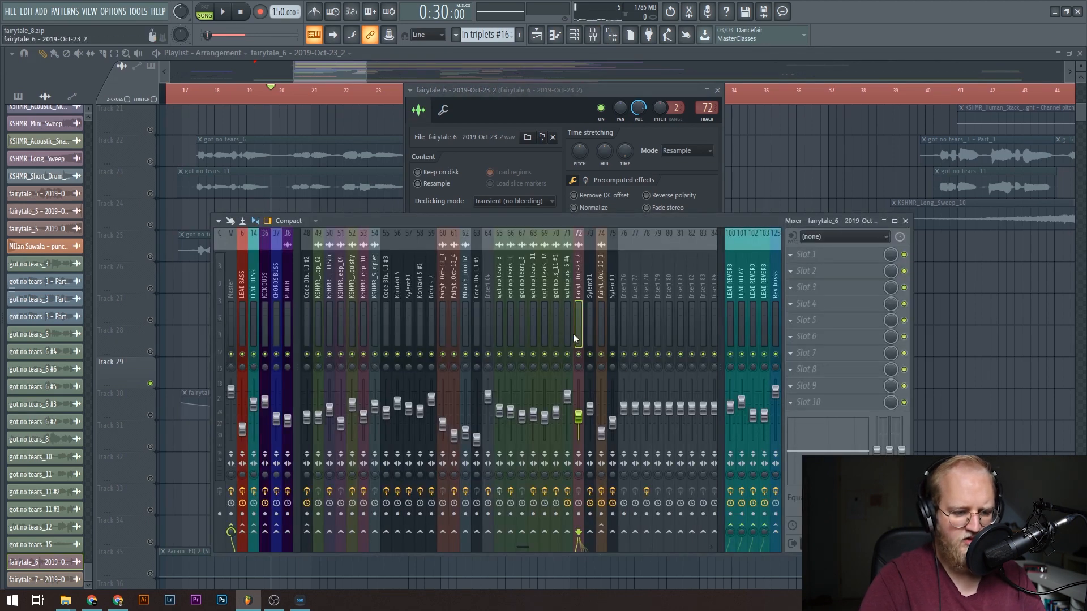
left_click_drag(556, 91, 773, 143)
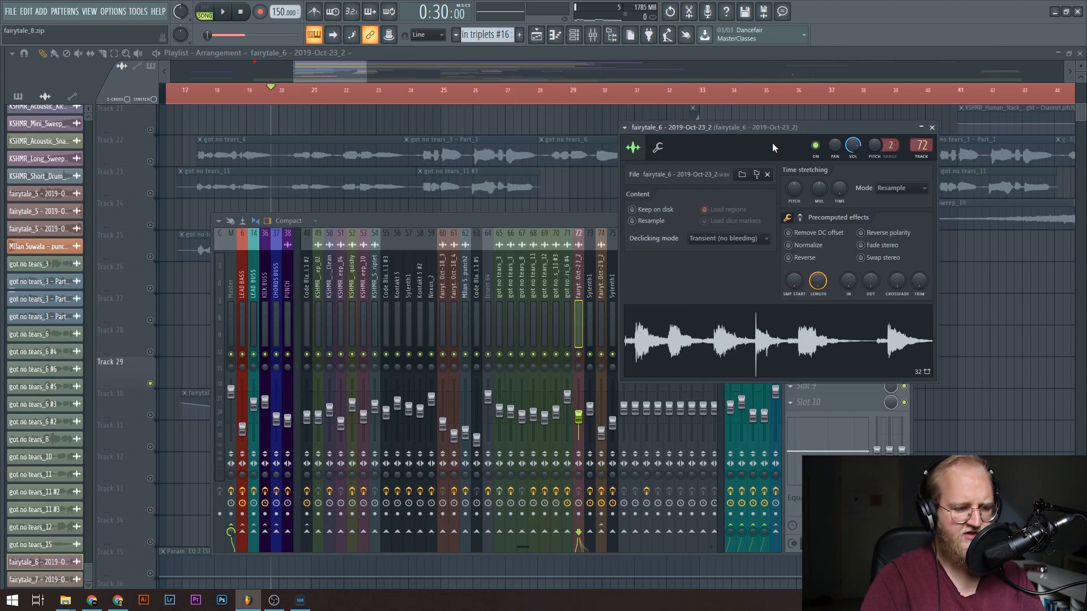
left_click(557, 211)
Play the soloed fairytale_6 layer and enable its channel volume automation on playlist track 30.
key("space")
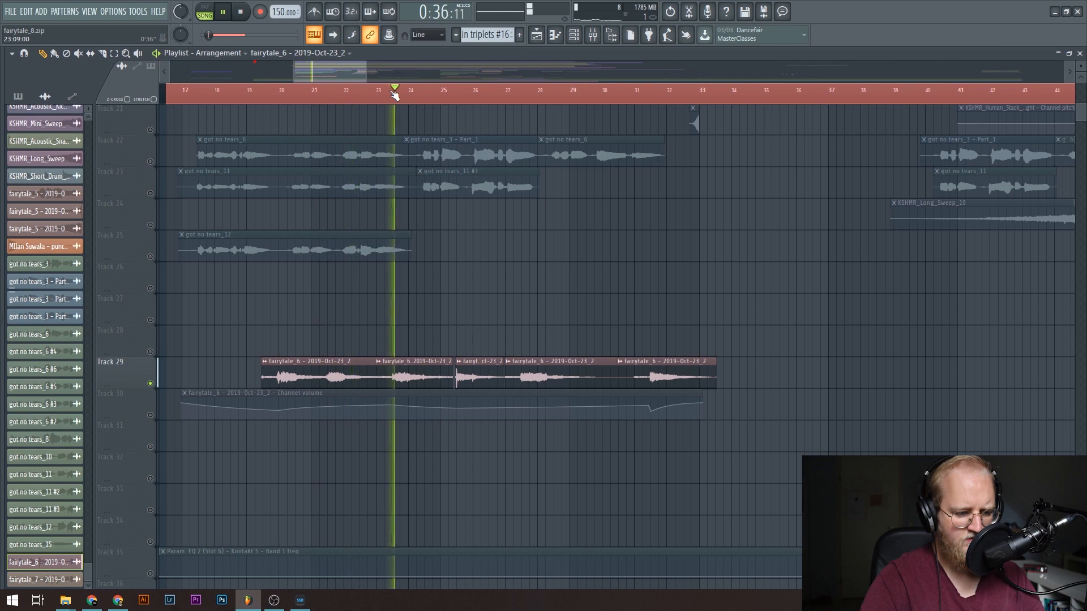
left_click(150, 415)
key("space")
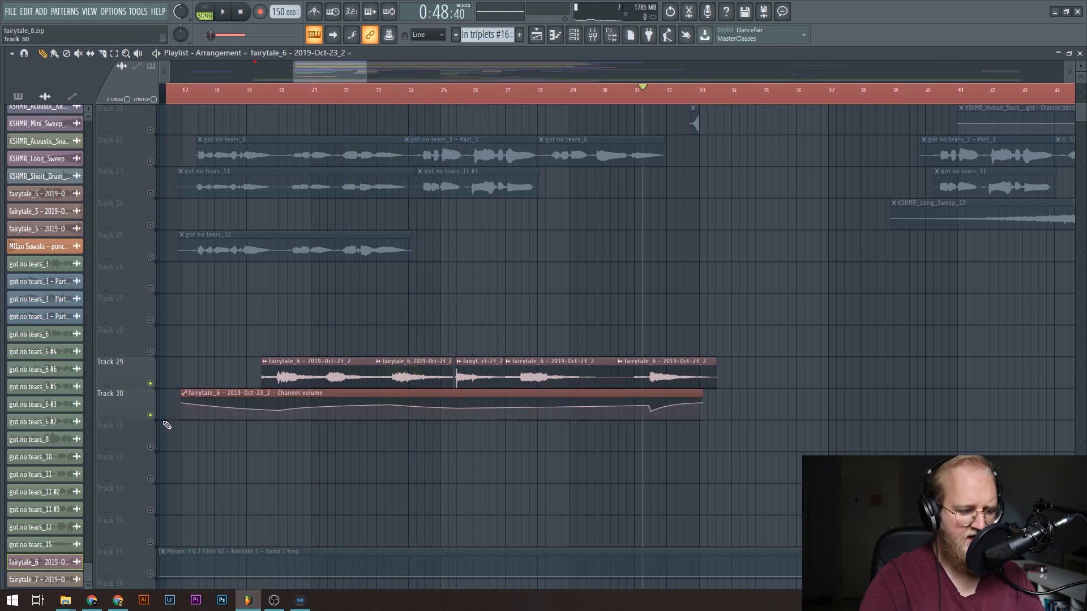
Re-enable all playlist tracks and briefly play the full arrangement from just before bar 17.
scroll(588, 421, "down", 4)
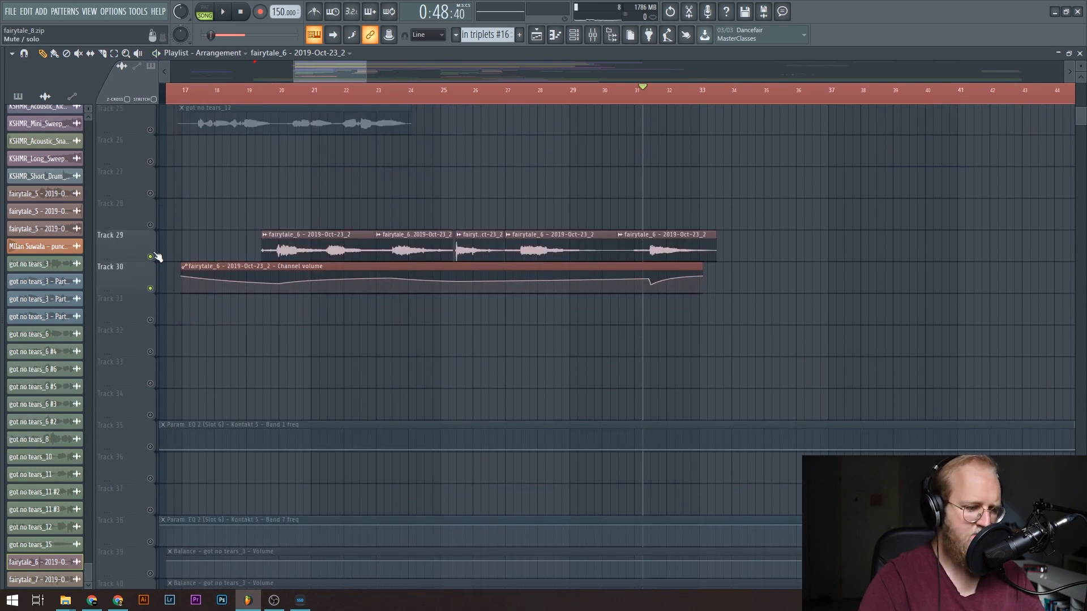
scroll(158, 254, "up", 4)
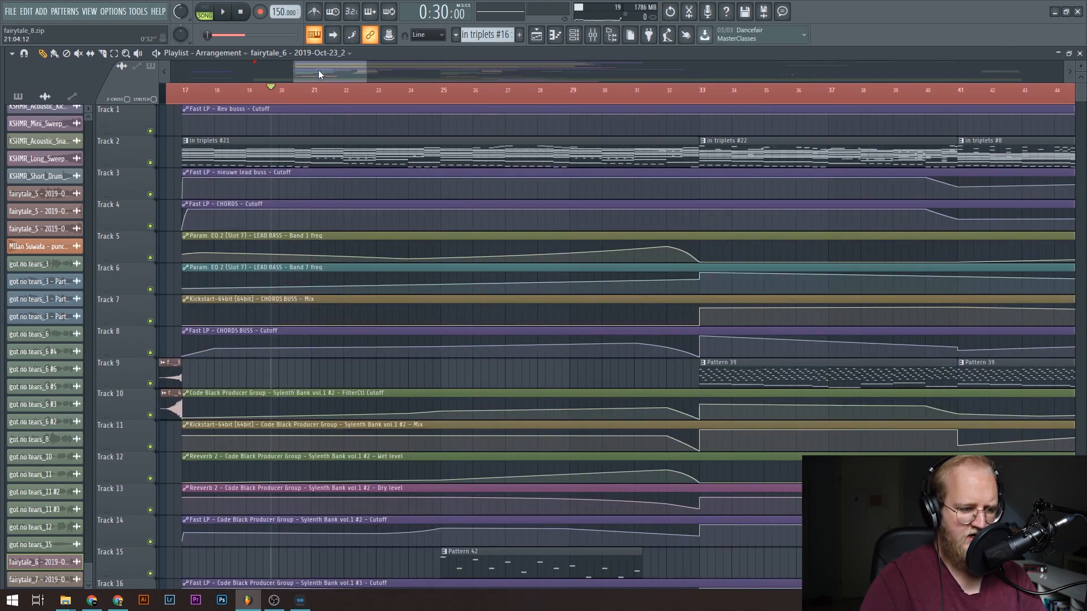
scroll(296, 69, "up", 5)
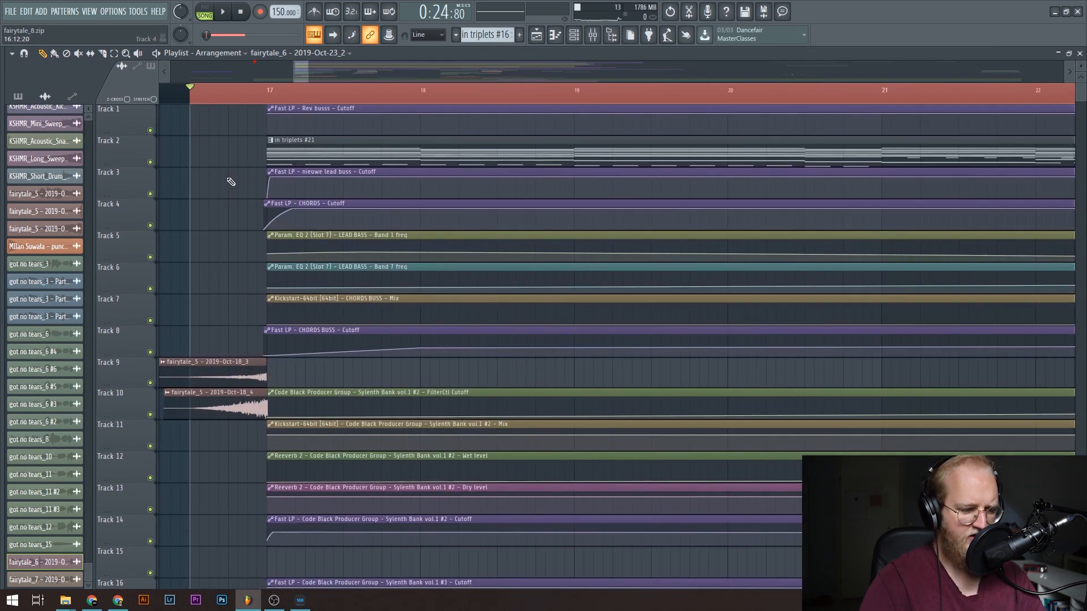
key("space")
Solo the fairytale_5 riser samples on playlist tracks 9 and 10 for listening, and re-enable all tracks.
key("space")
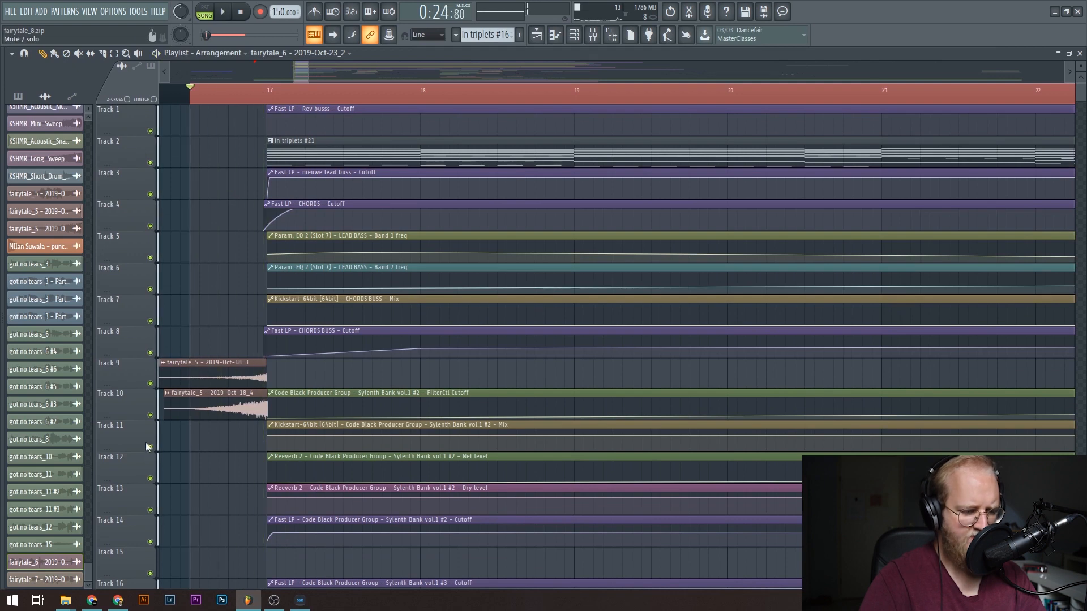
right_click(150, 414)
key("space")
key("space")
right_click(150, 384)
right_click(151, 415)
right_click(150, 415)
Open the in triplets #21 pattern in the channel rack and view its channels during playback.
double_click(299, 140)
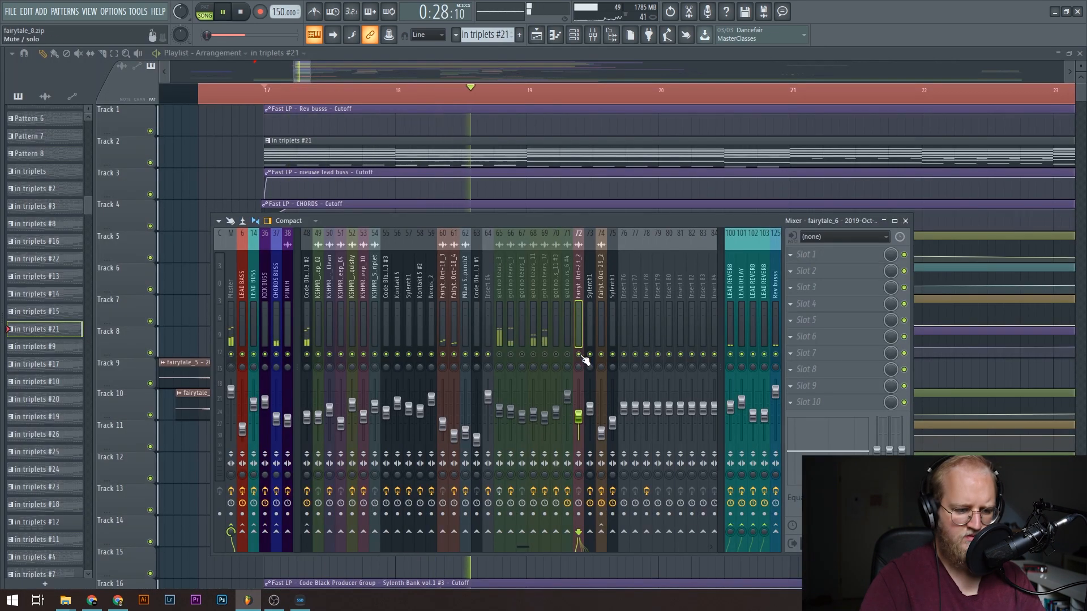
left_click(517, 53)
scroll(265, 88, "down", 2)
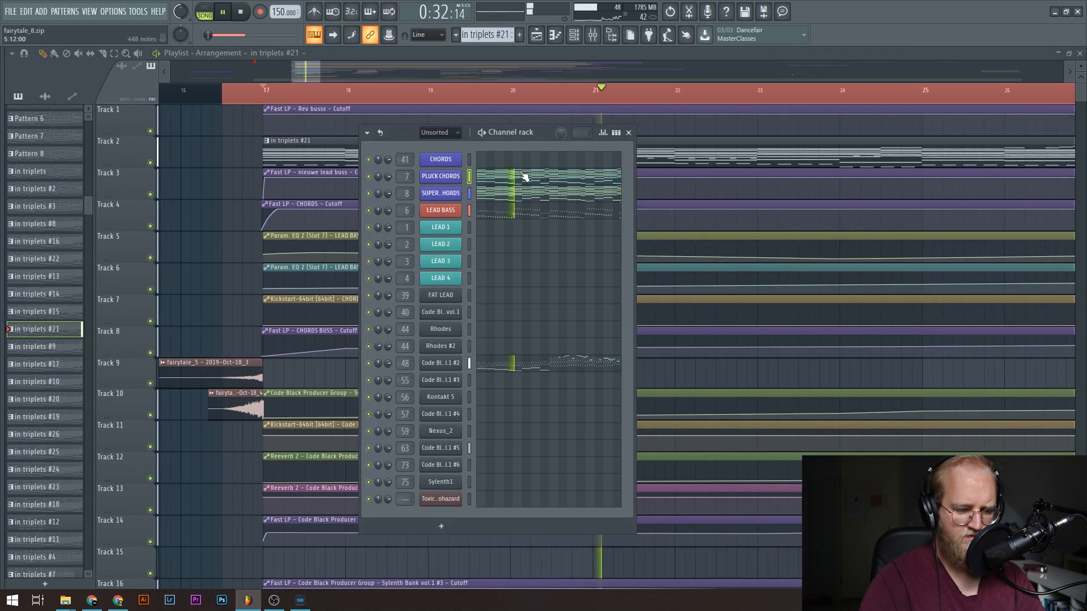
left_click_drag(530, 134, 345, 104)
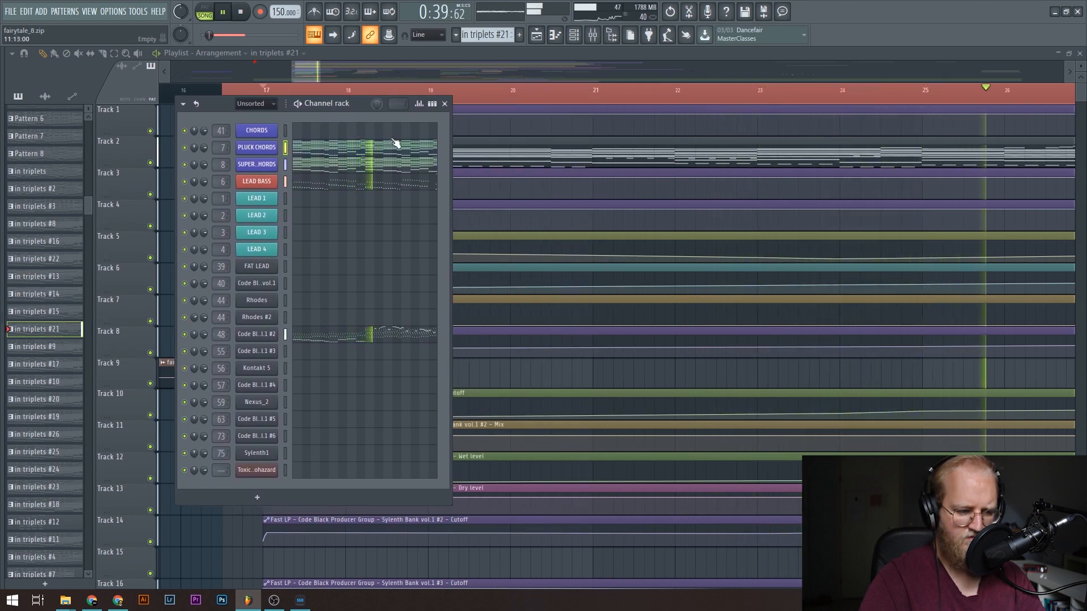
key("space")
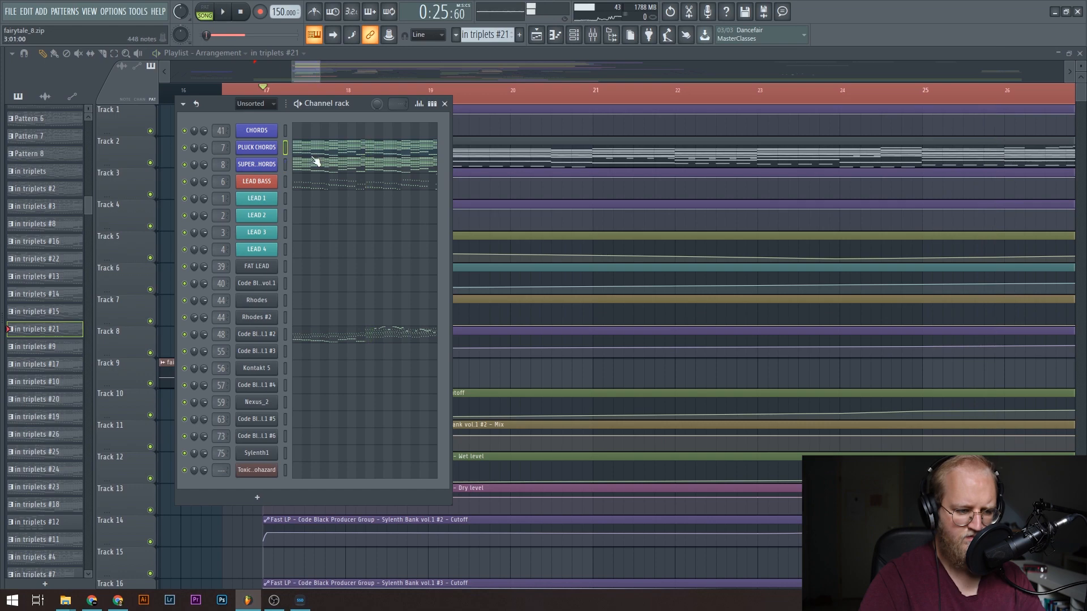
Check the PLUCK CHORDS channel settings, and play the section with the SUPERSAW CHORDS notes open in the piano roll.
left_click(256, 149)
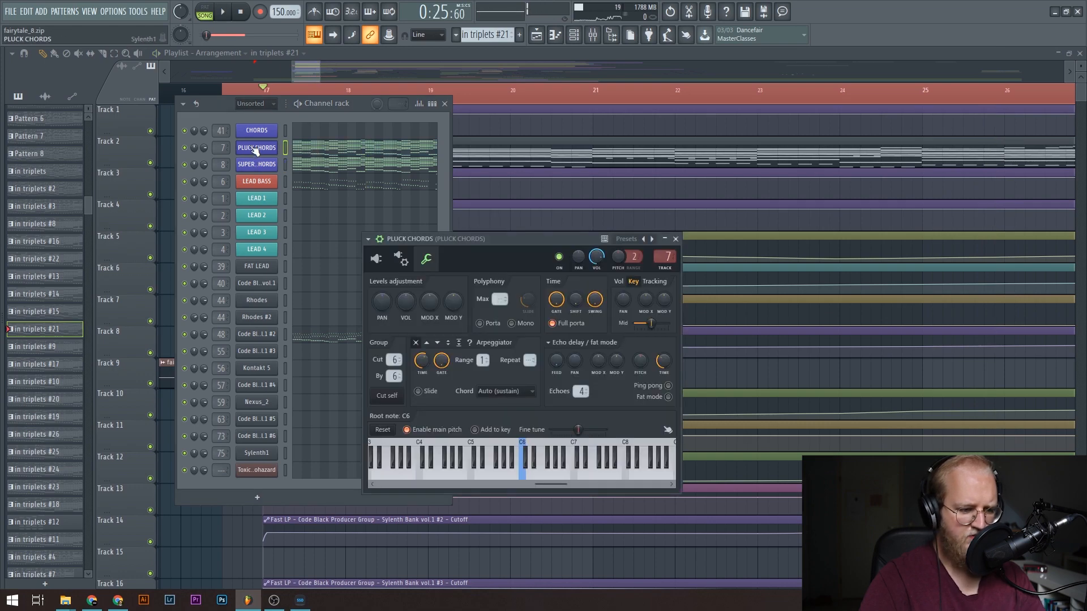
left_click(294, 163)
key("space")
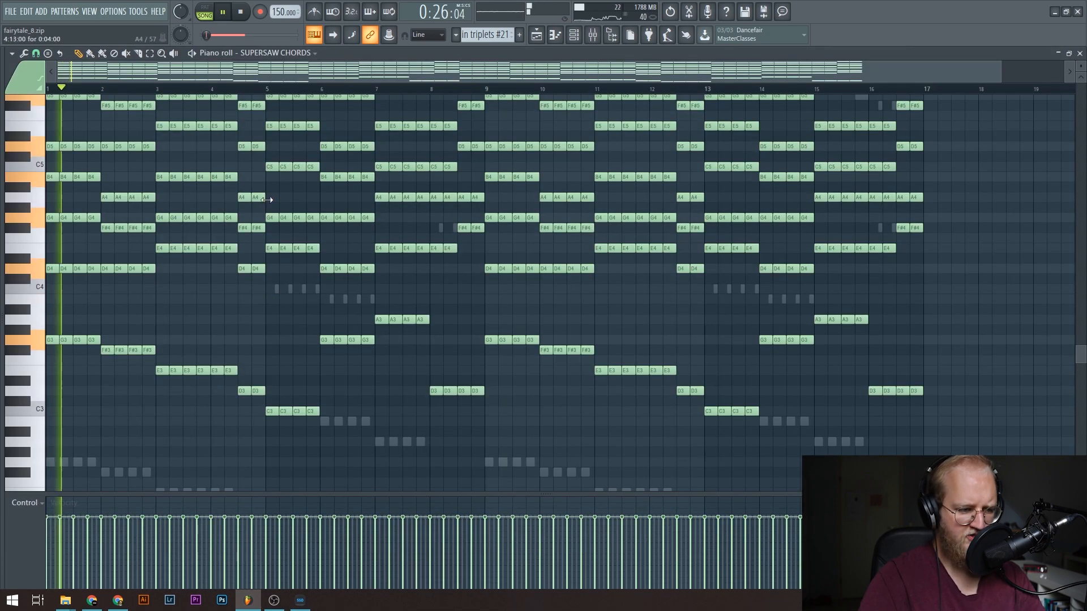
scroll(269, 169, "up", 5)
key("space")
key("F5")
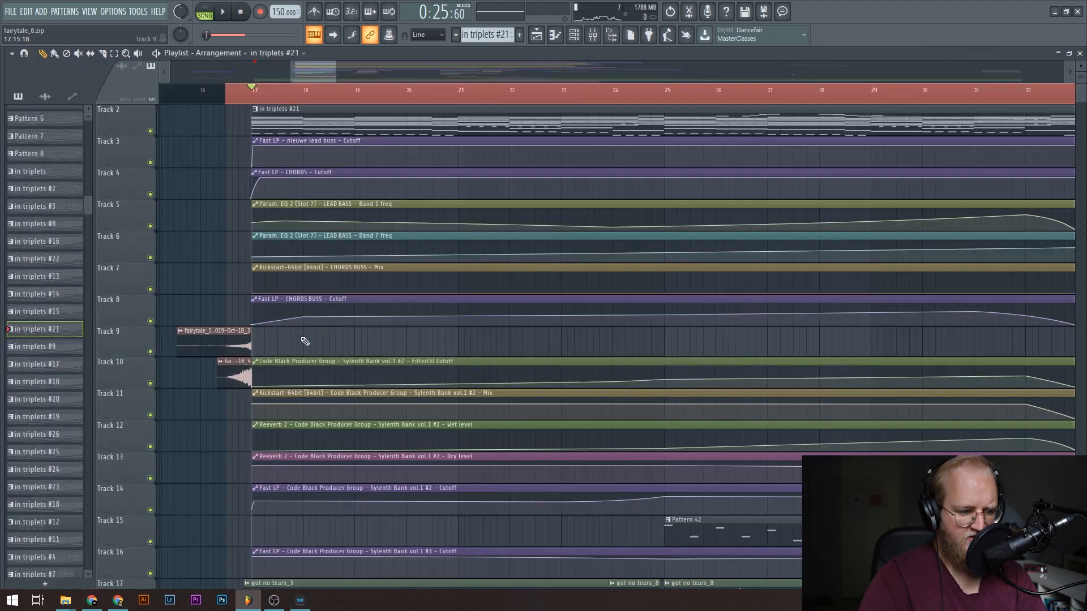
Try adding a point just after bar 18 to the Fast LP - CHORDS BUSS - Cutoff automation on track 8.
key("space")
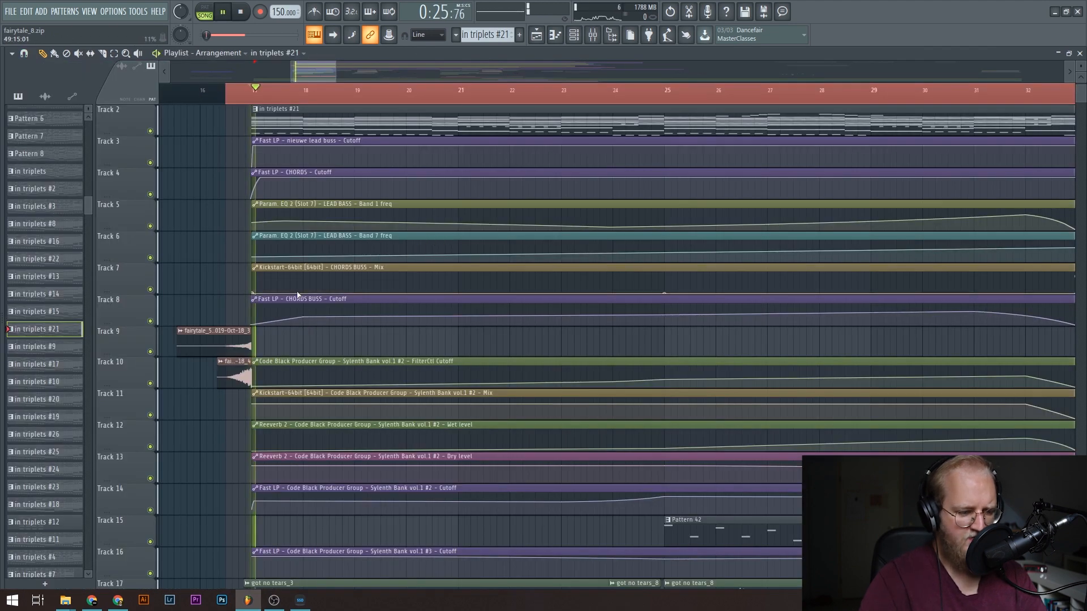
left_click_drag(329, 308, 319, 310)
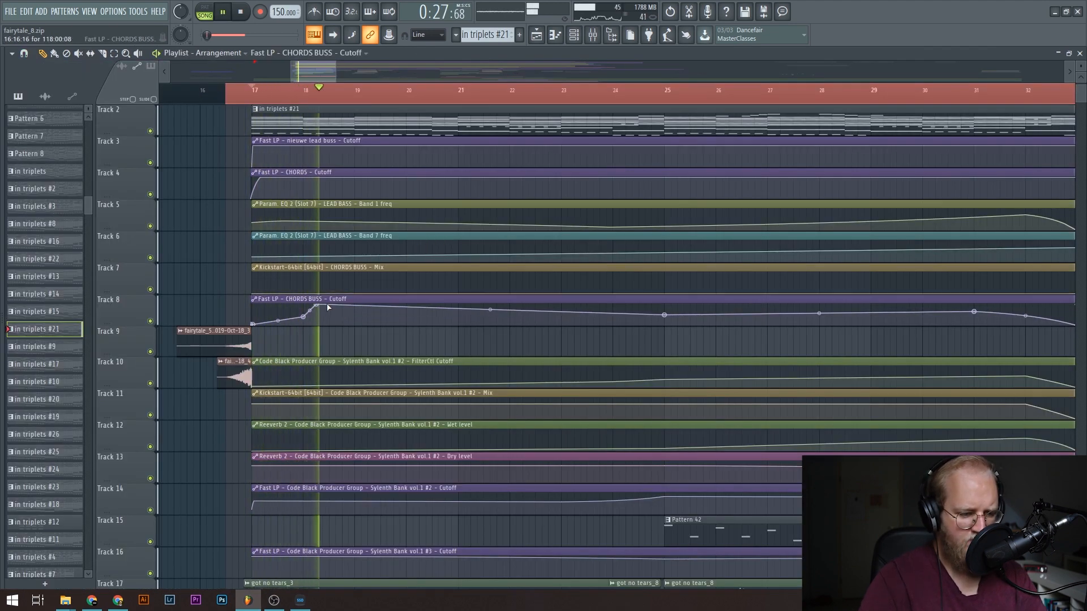
key("space")
right_click(319, 309)
left_click(334, 321)
Play the arrangement from bar 17 while looking over the filter automation and vocal tracks.
key("space")
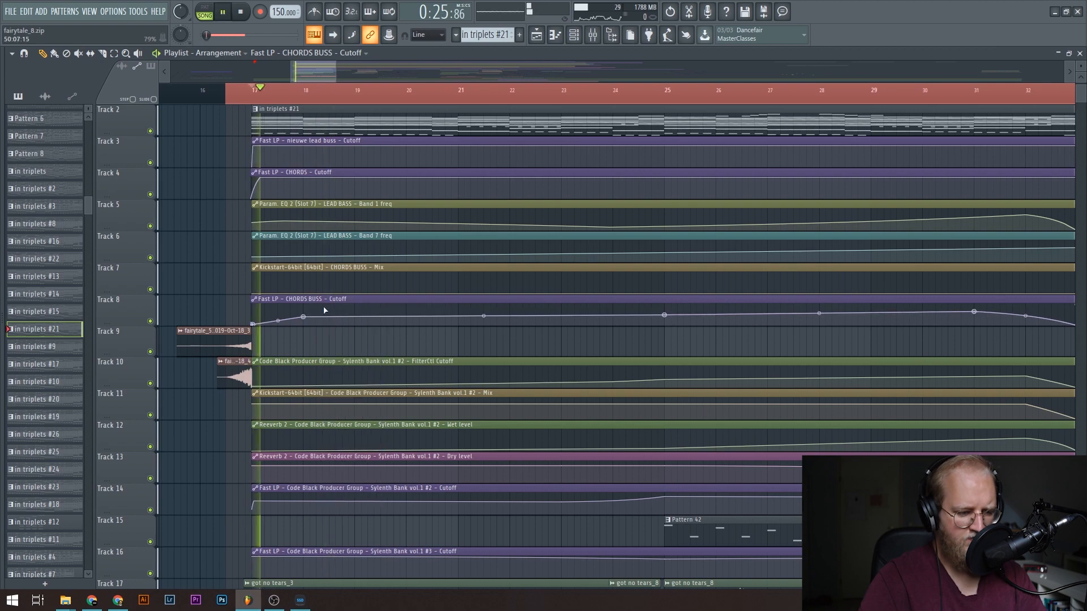
scroll(317, 311, "down", 8)
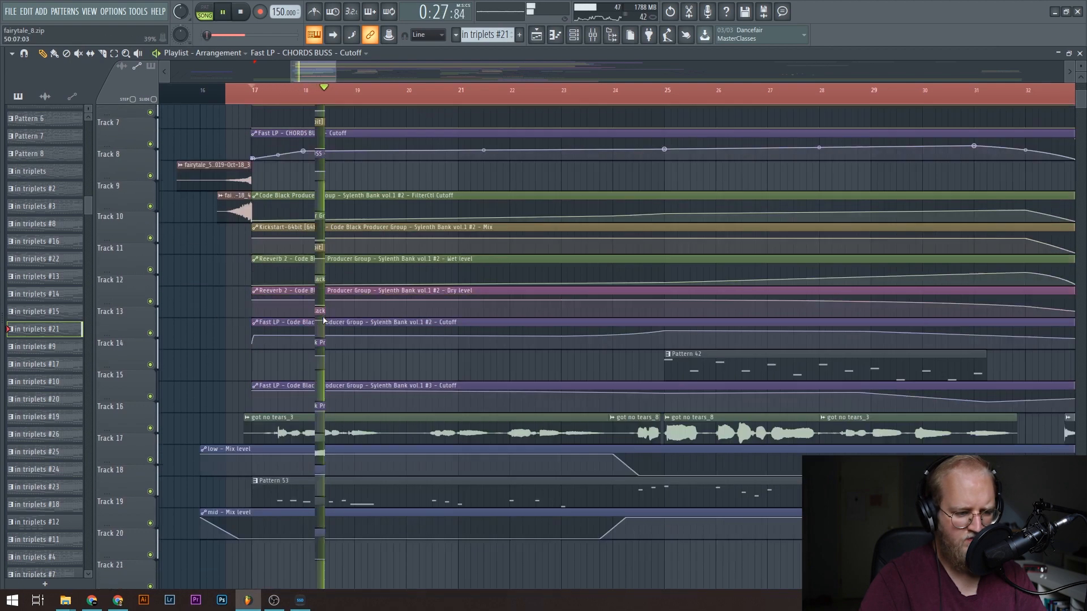
key("space")
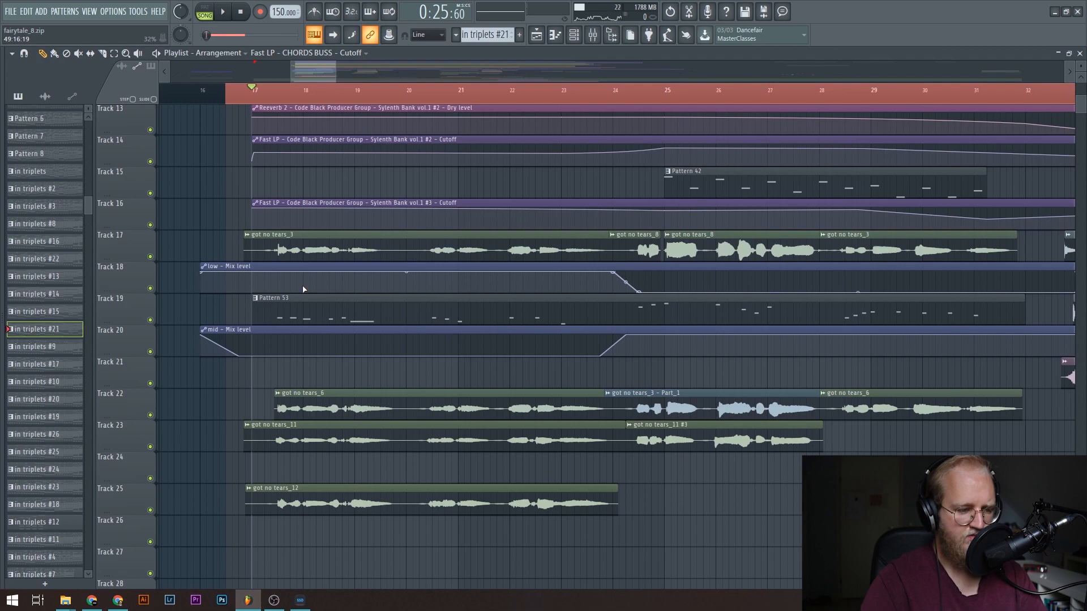
Open the in triplets #21 clip on playlist track 2 to view the PLUCK CHORDS notes in the piano roll.
scroll(220, 106, "down", 3)
scroll(330, 208, "up", 8)
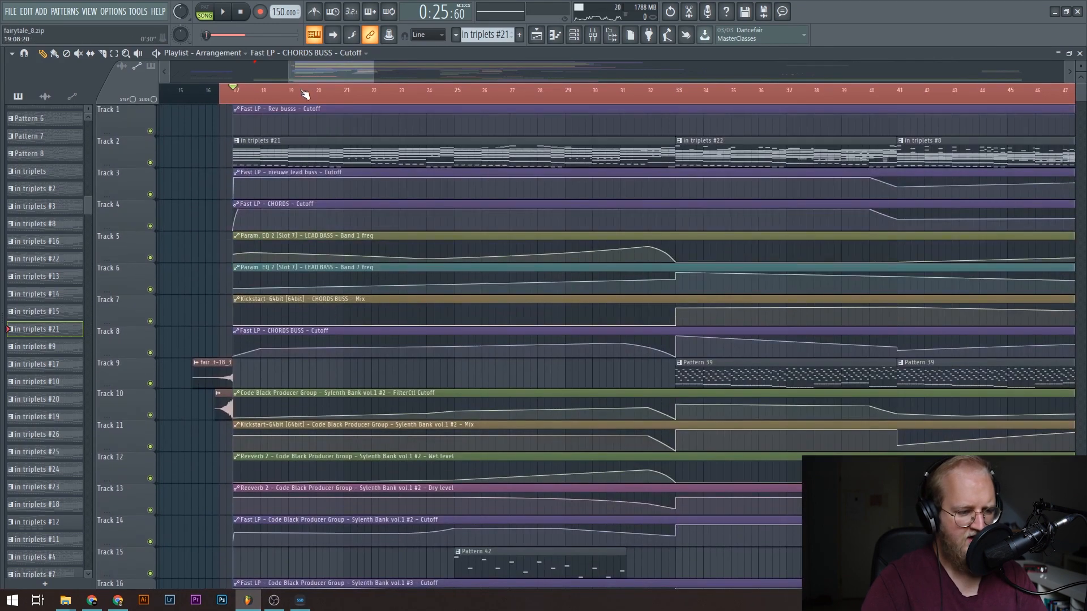
scroll(266, 101, "up", 5)
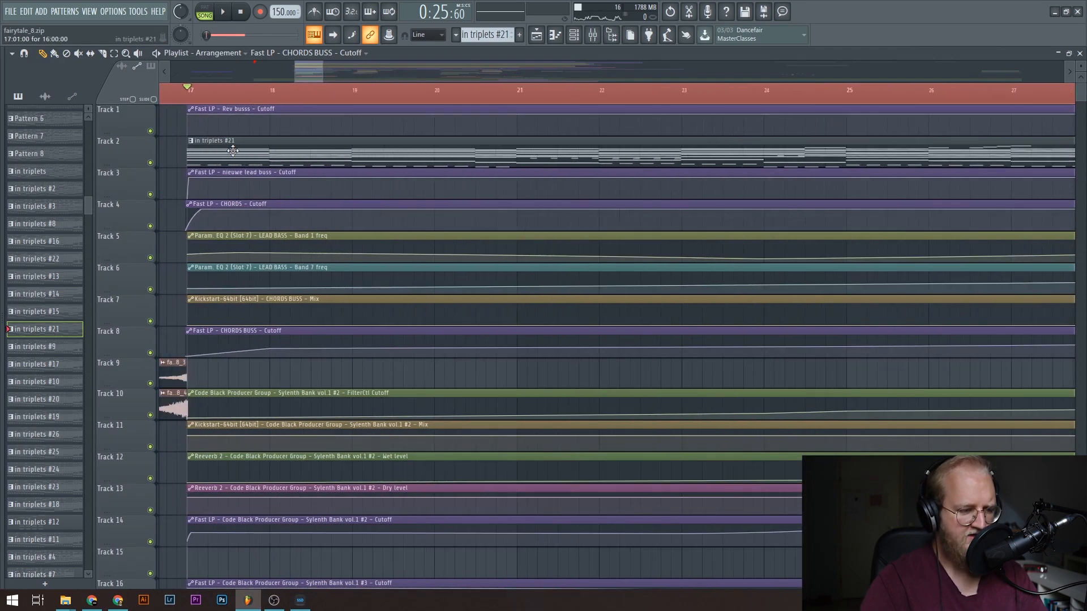
double_click(232, 151)
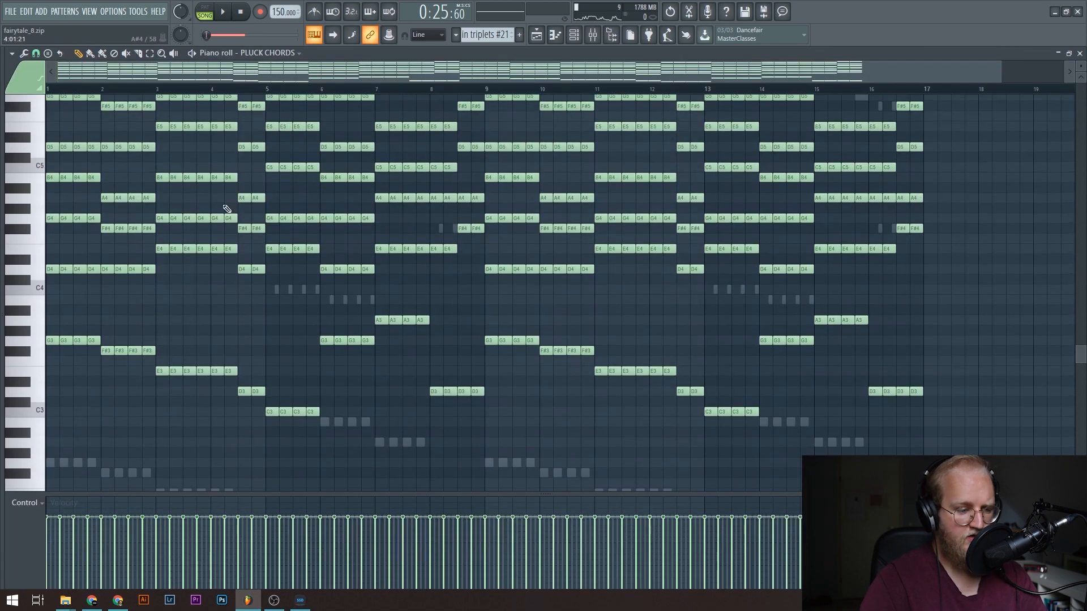
Switch the piano roll to the LEAD BASS notes and play them from around bar 12.
right_click(279, 291)
right_click(279, 292)
scroll(232, 320, "down", 3)
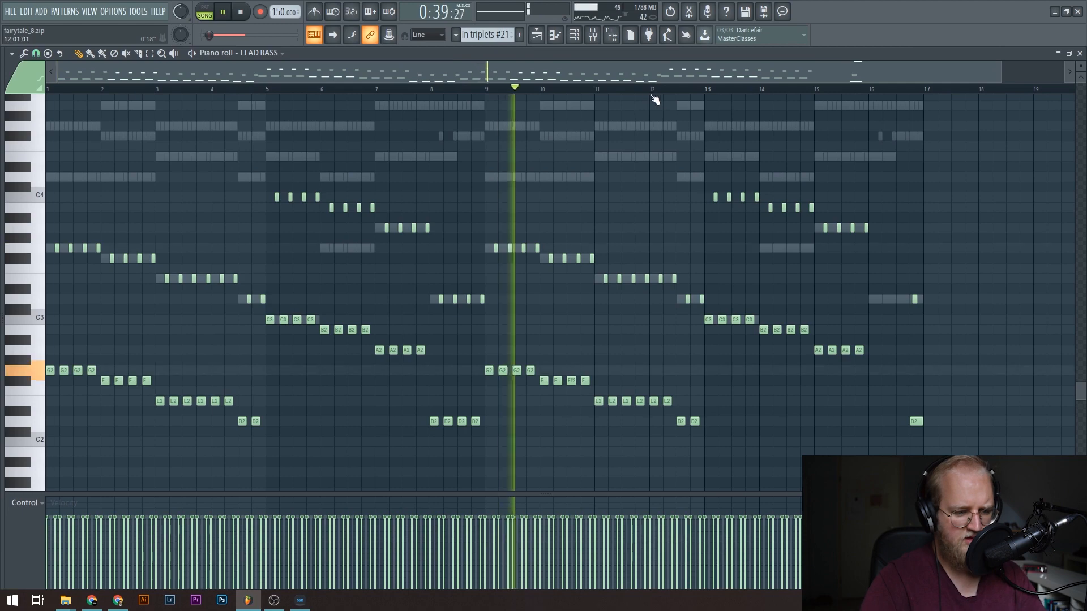
left_click(651, 91)
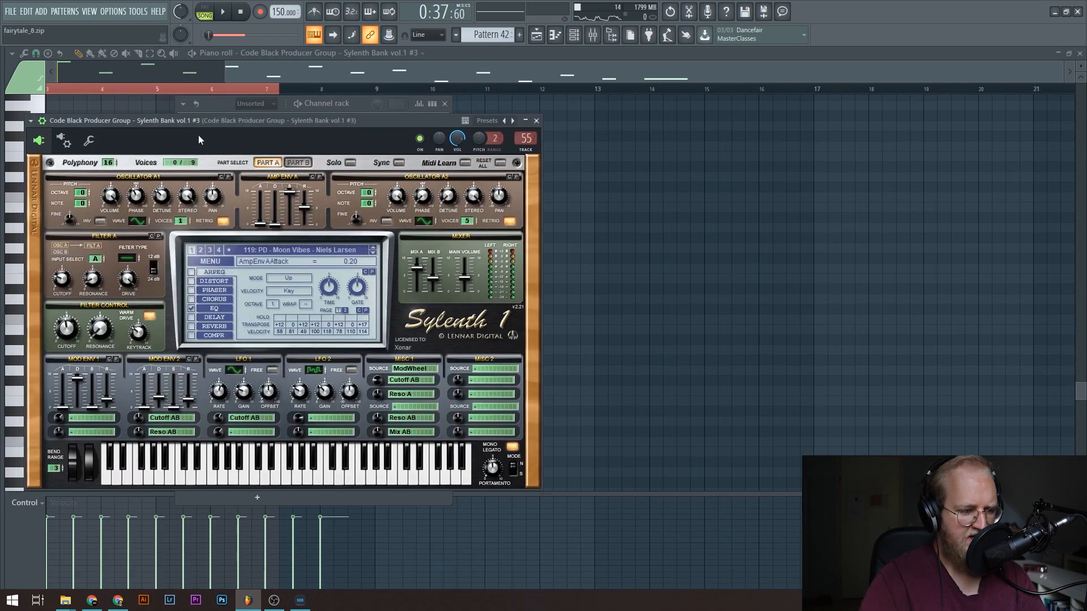
Look at the Sylenth Bank vol.1 #3 synth and view its Pattern 42 notes in the piano roll during playback.
left_click_drag(198, 140, 720, 154)
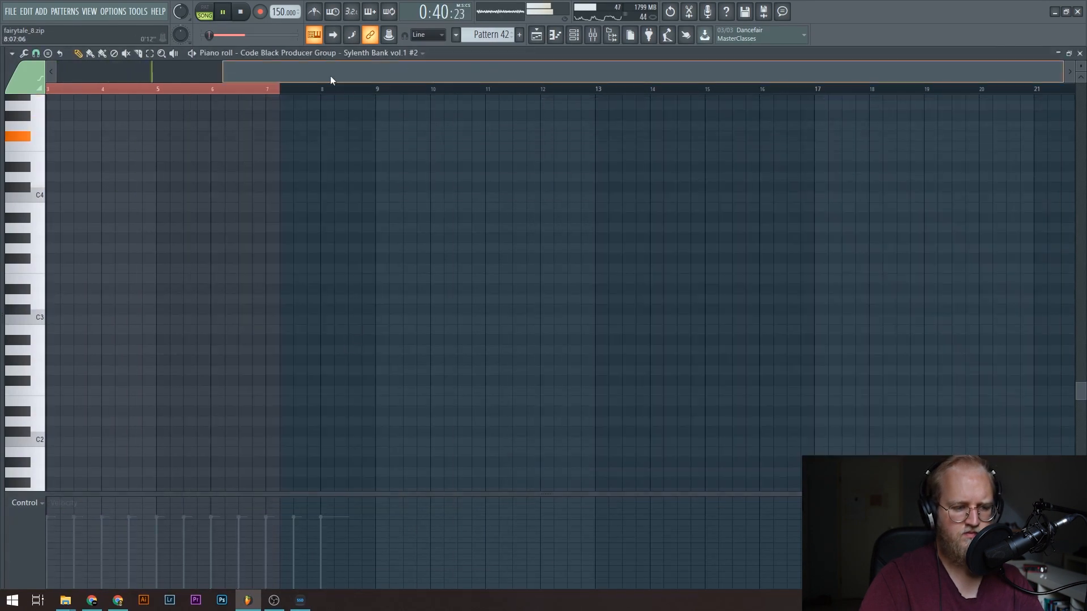
left_click_drag(331, 80, 145, 83)
scroll(246, 303, "up", 12)
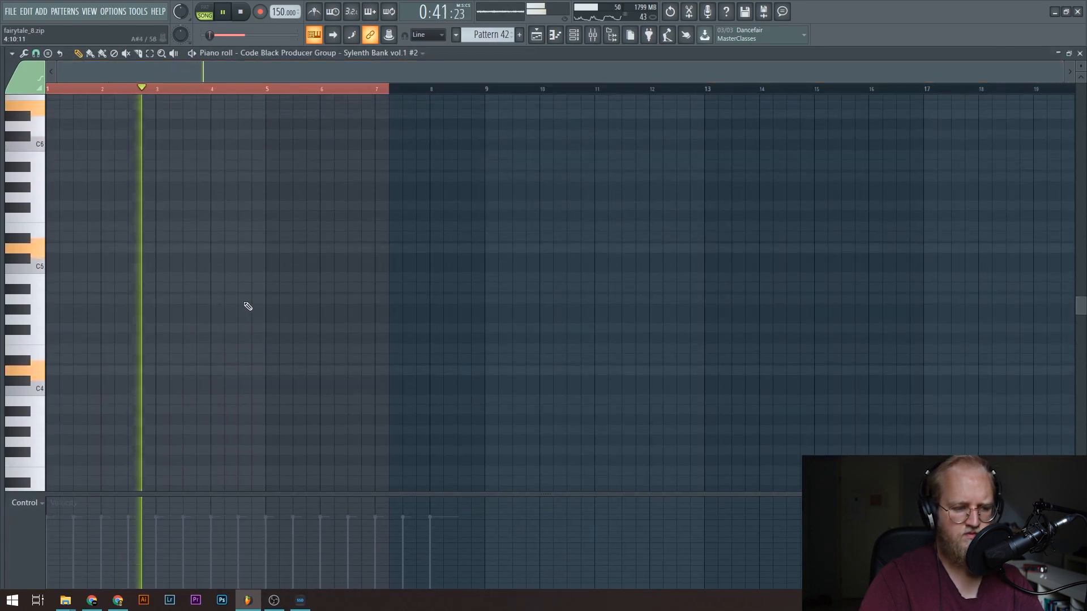
double_click(215, 279)
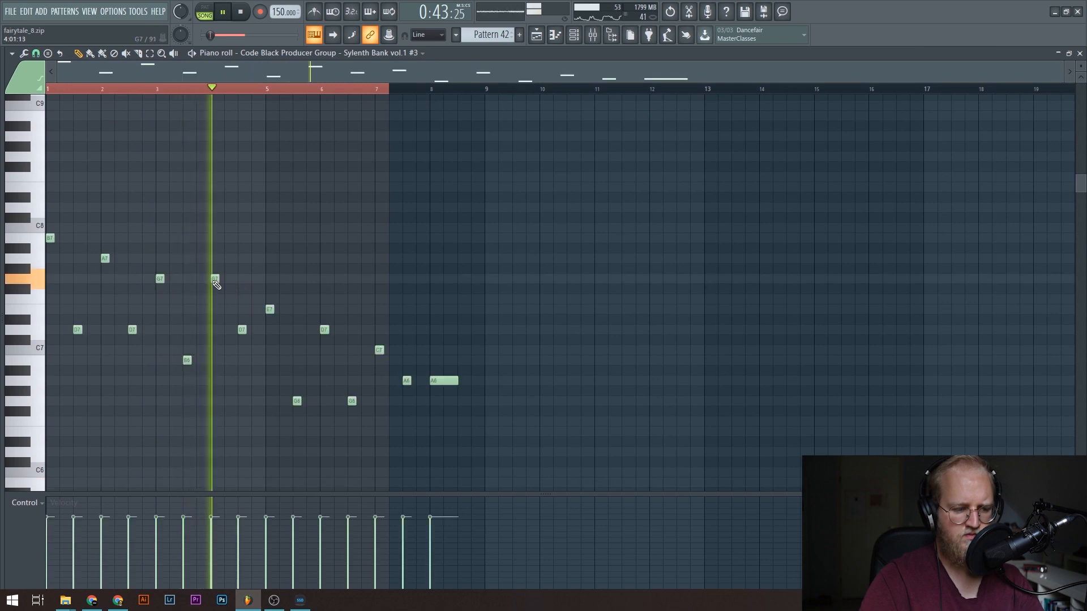
Return to the playlist and look over the vocal, automation and sweep clips around bar 33, stopping playback just before it.
left_click(536, 34)
scroll(651, 294, "down", 4)
scroll(741, 267, "up", 9)
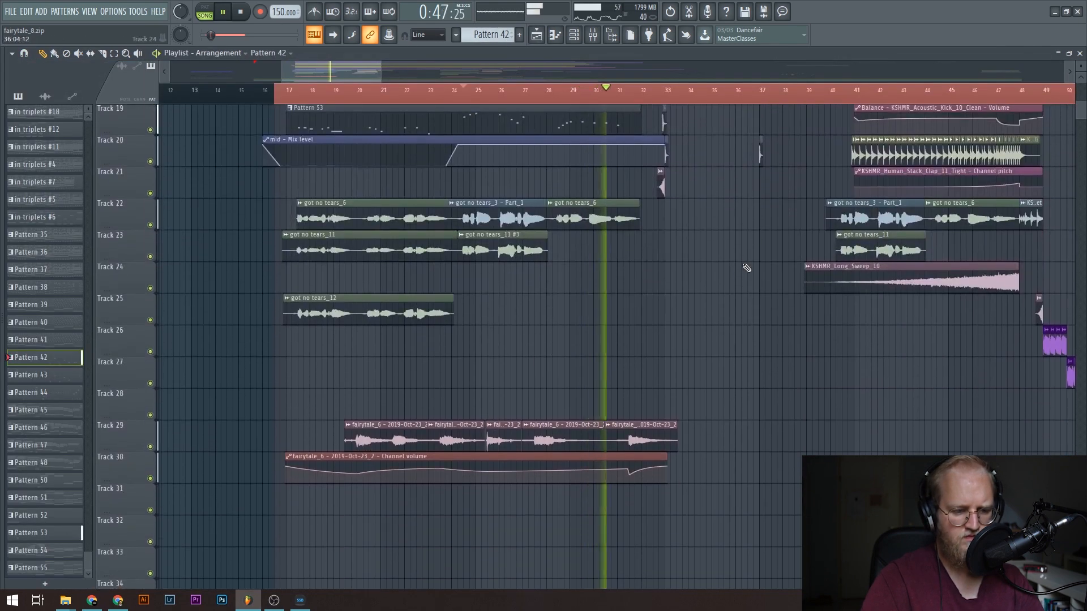
scroll(682, 99, "up", 5)
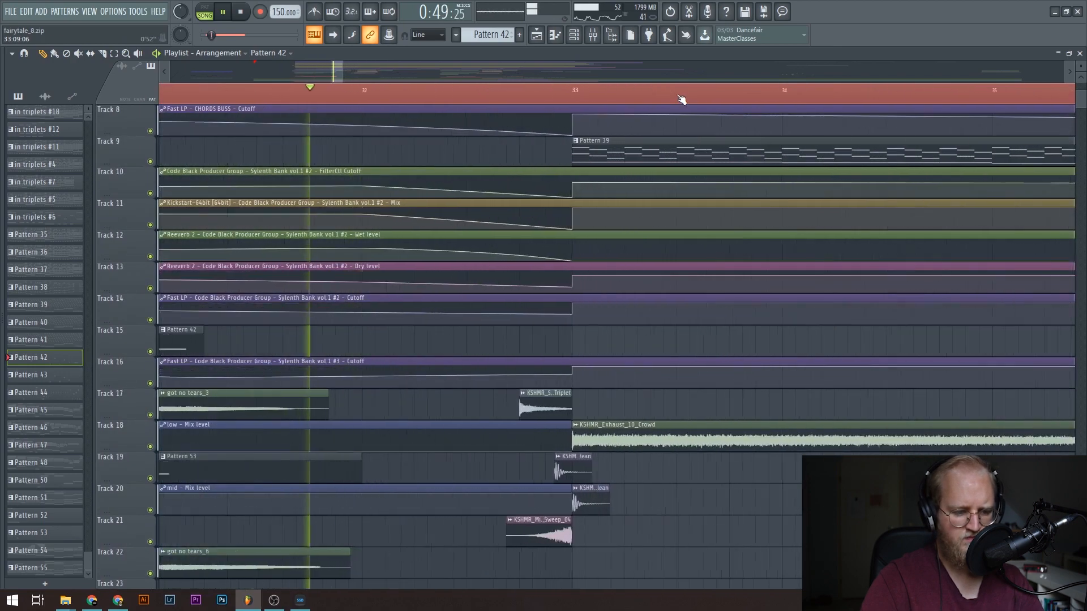
scroll(493, 456, "down", 2)
scroll(492, 456, "up", 1)
key("space")
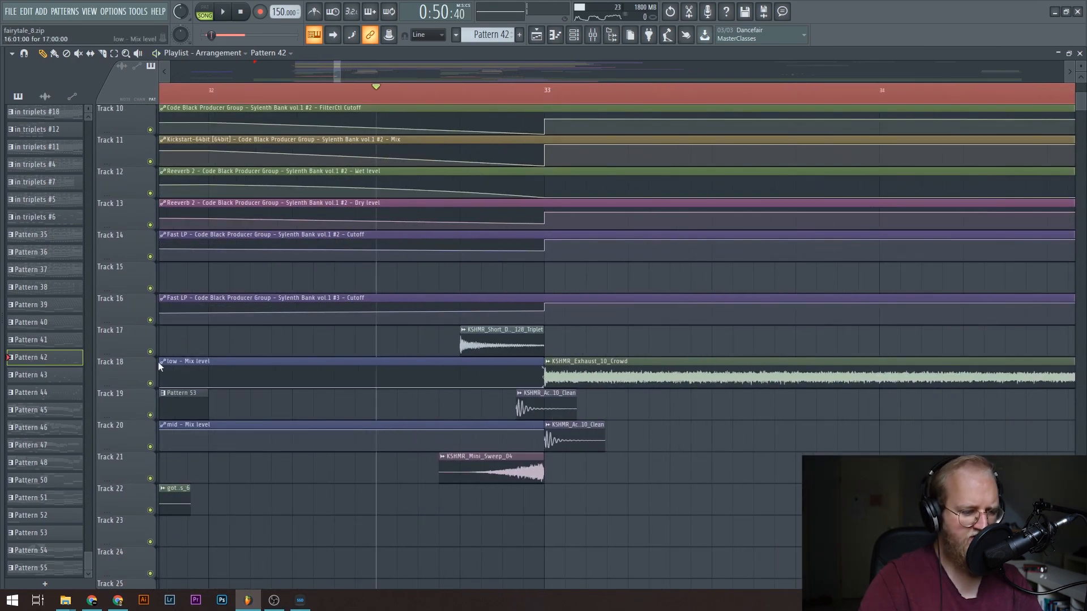
Solo playlist tracks 17 to 21 and play the sample transition into bar 33.
right_click(150, 351)
left_click_drag(150, 415, 150, 446)
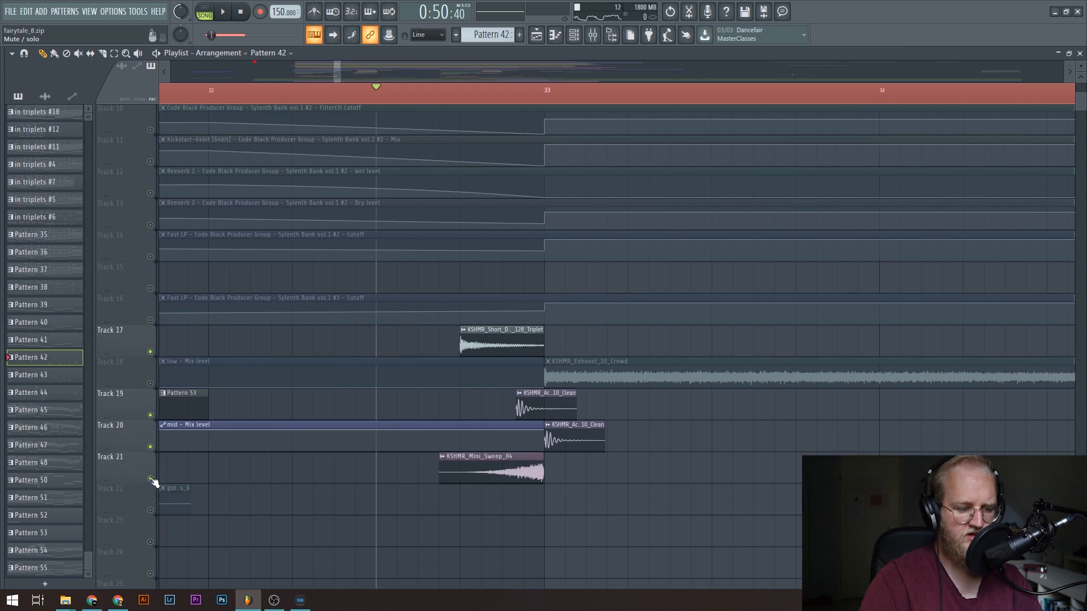
left_click(149, 383)
key("space")
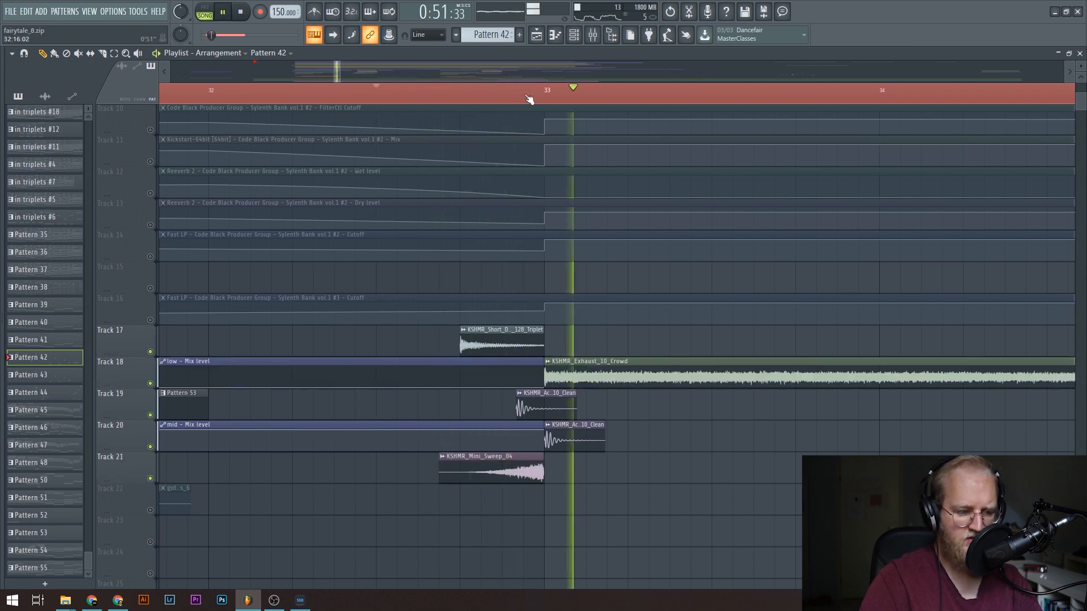
scroll(529, 100, "up", 5)
key("space")
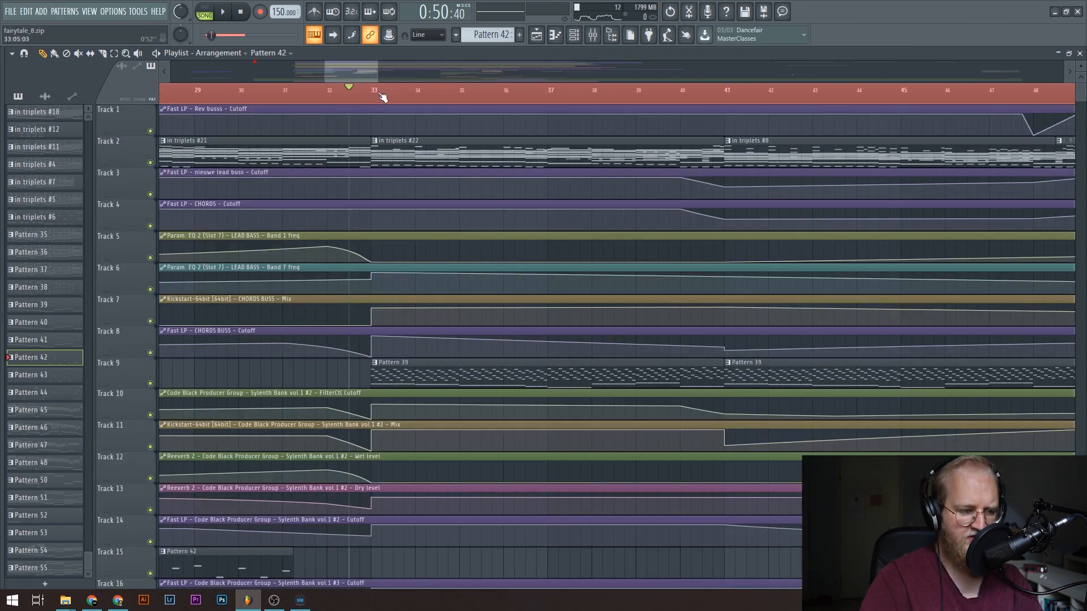
Open the in triplets #22 clip at bar 33 and play it with the CHORDS notes shown in the piano roll.
double_click(435, 148)
key("space")
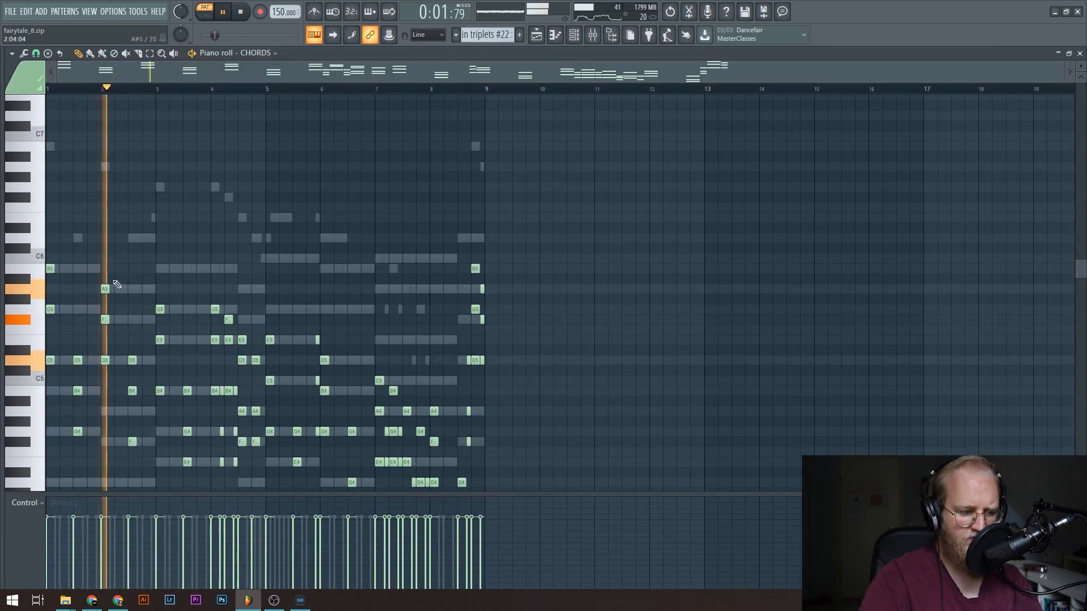
scroll(147, 187, "down", 1)
scroll(164, 153, "up", 3)
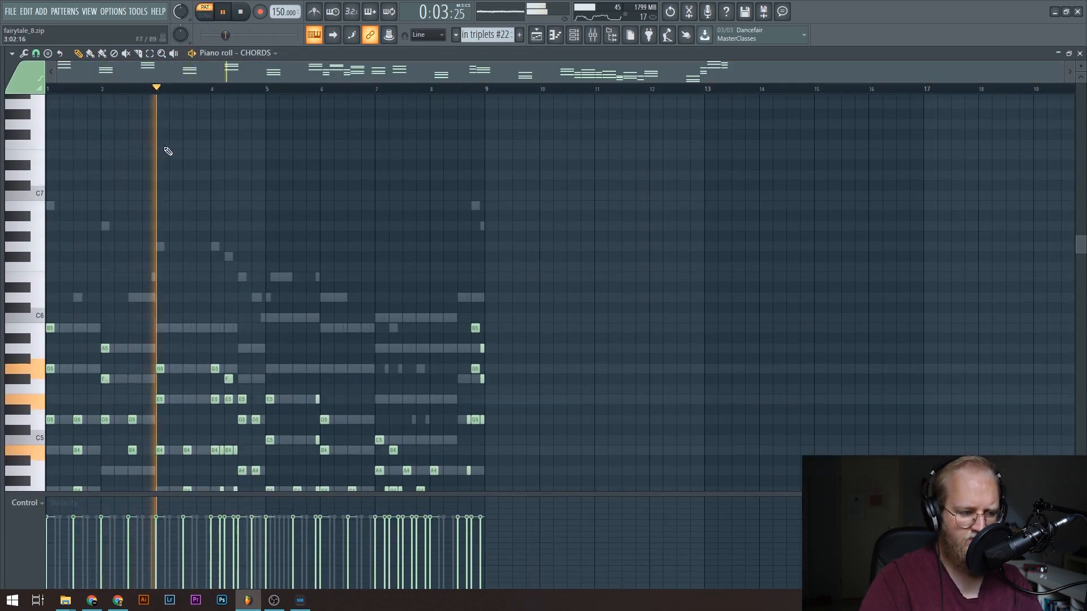
Switch the piano roll to the Sylenth Bank vol.1 melody, look over its notes during playback and stop.
right_click(162, 252)
right_click(162, 251)
scroll(175, 258, "down", 3)
scroll(238, 90, "up", 3)
scroll(237, 90, "up", 2)
left_click_drag(238, 81, 203, 81)
scroll(228, 96, "down", 4)
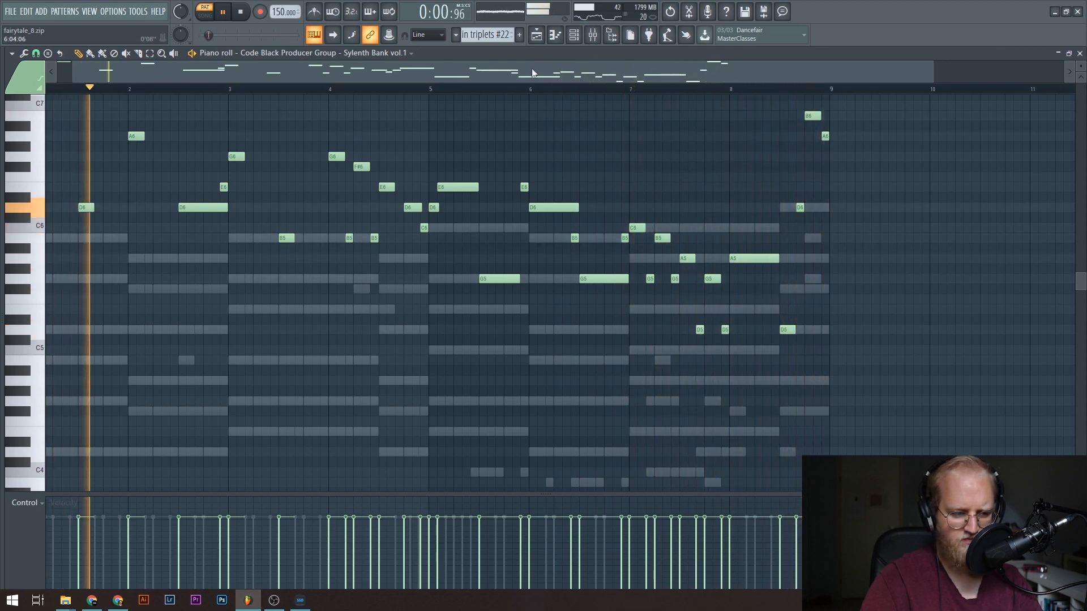
scroll(333, 155, "up", 4)
key("space")
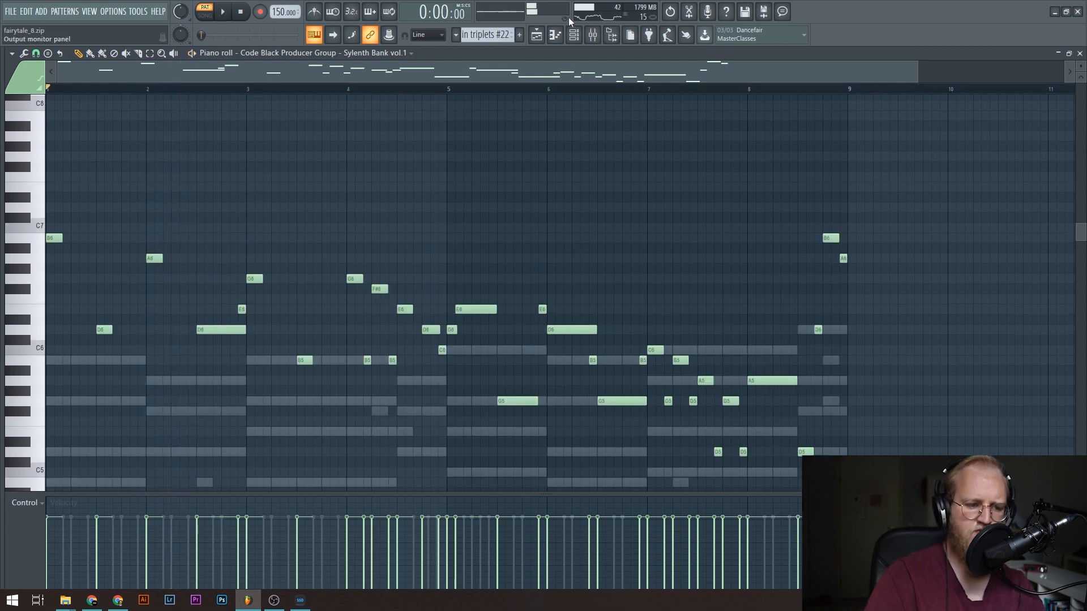
Open the Sylenth Bank vol.1 synth from the channel rack and compare its Part A and Part B settings.
left_click(573, 35)
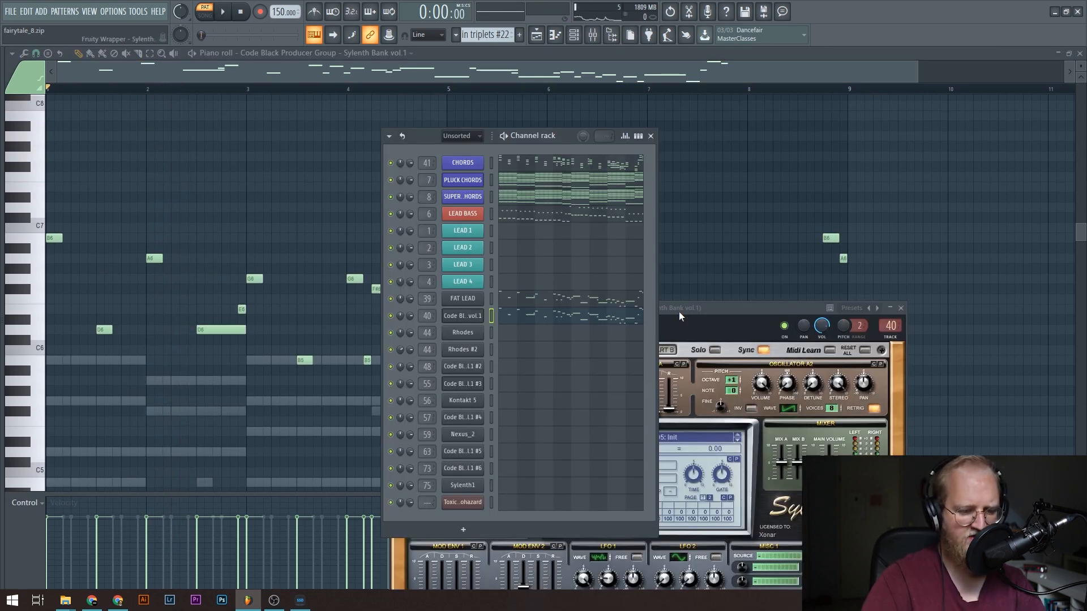
left_click_drag(678, 311, 695, 151)
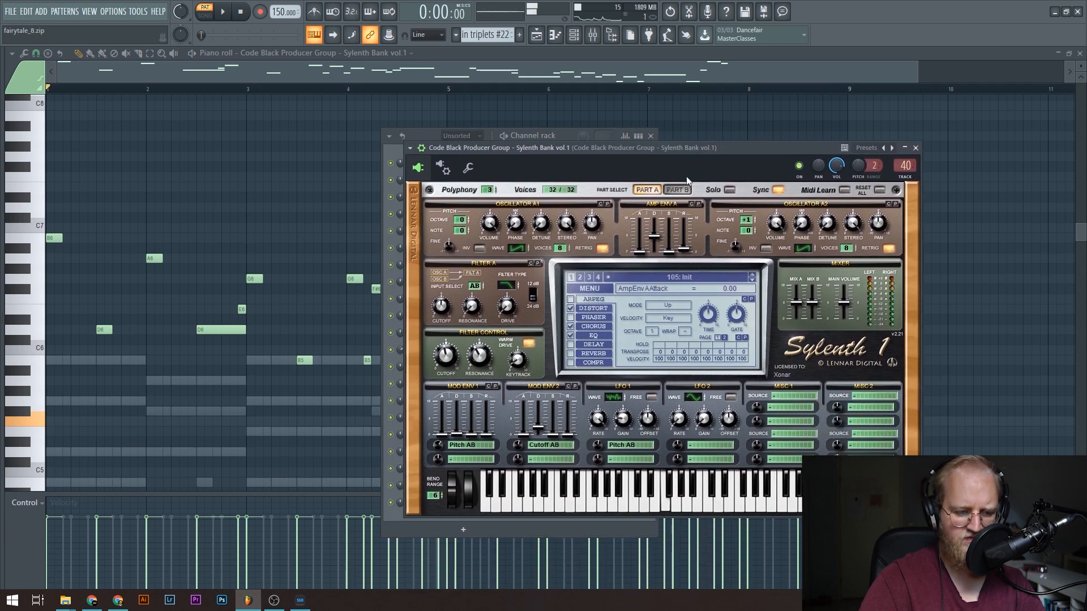
left_click(675, 192)
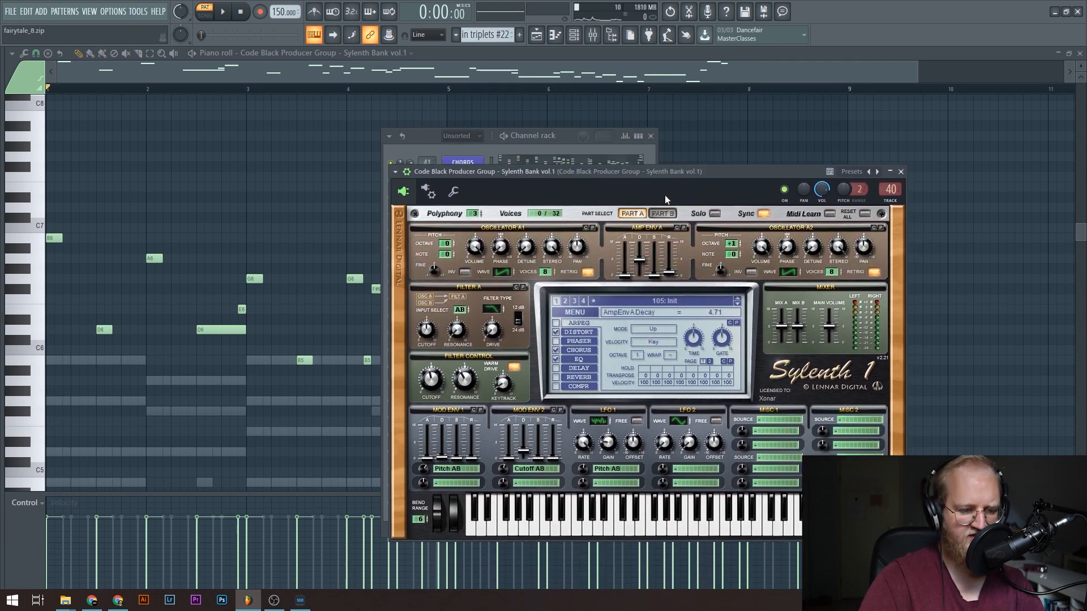
left_click(663, 215)
left_click(643, 214)
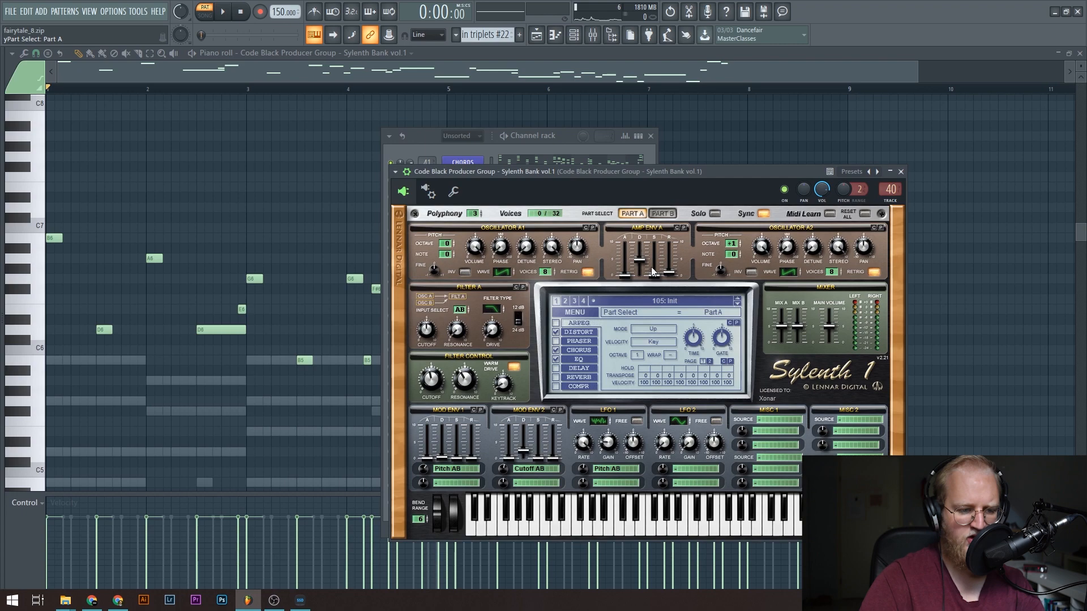
Open the FAT LEAD synth from the channel rack to view its settings, and return to the piano roll.
left_click(545, 134)
left_click(463, 304)
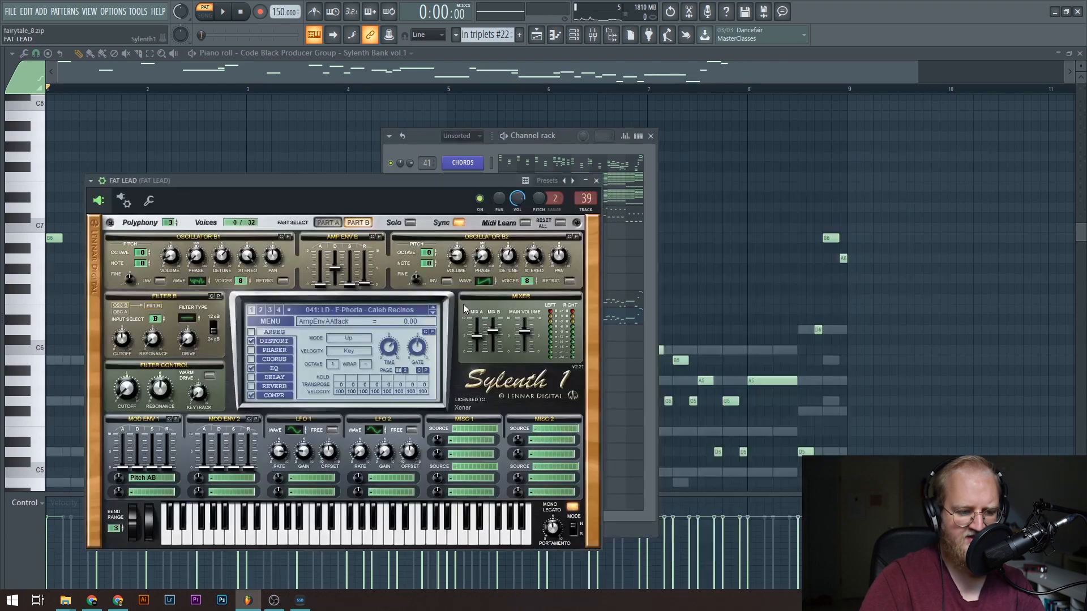
left_click_drag(317, 202, 490, 216)
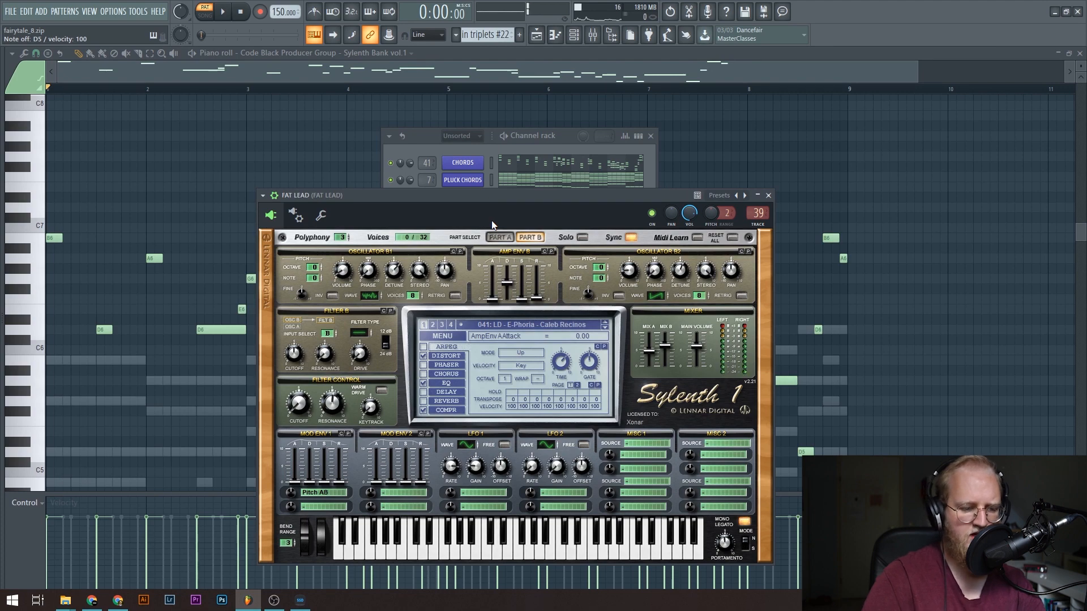
left_click(550, 144)
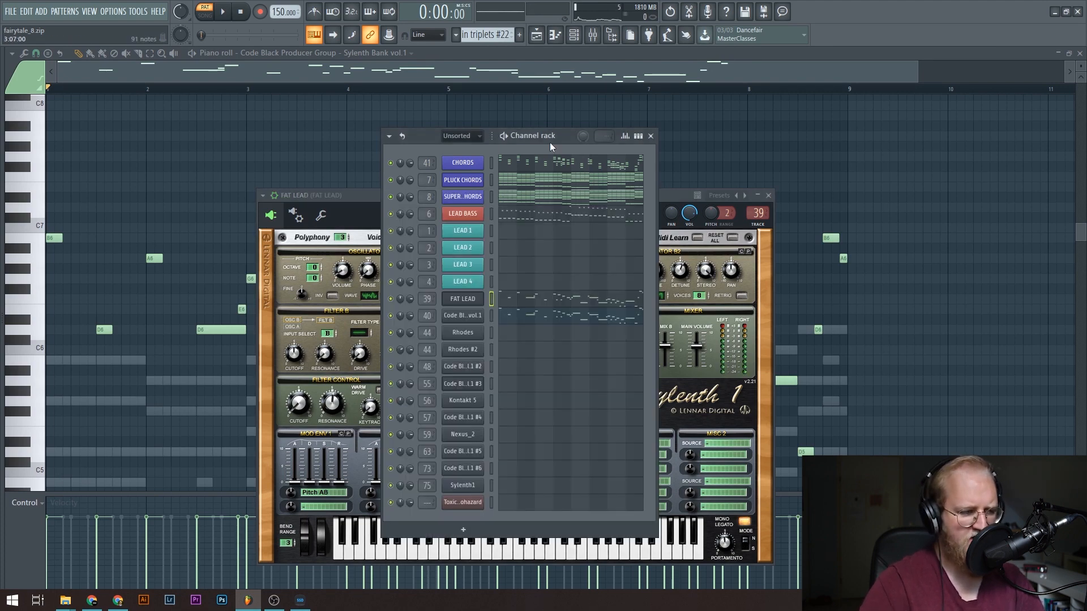
left_click(570, 123)
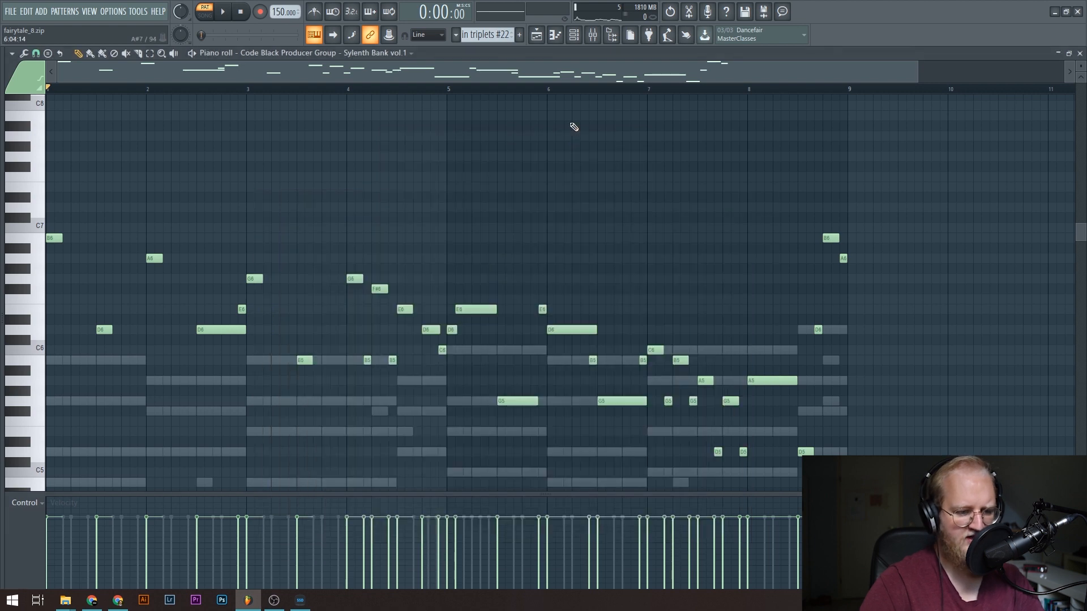
Play the in triplets #22 pattern while following the Sylenth Bank vol.1 melody in the piano roll.
key("space")
scroll(274, 236, "down", 3)
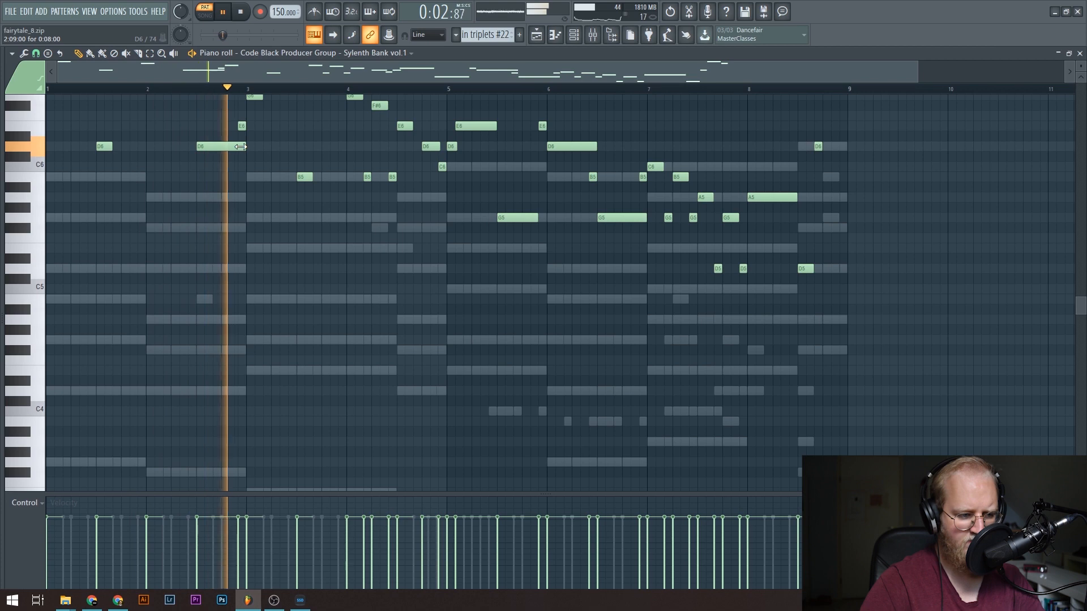
scroll(263, 238, "up", 2)
Open the CHORDS channel's notes from the channel rack in the piano roll, stop playback and examine the chord voicings.
key("F6")
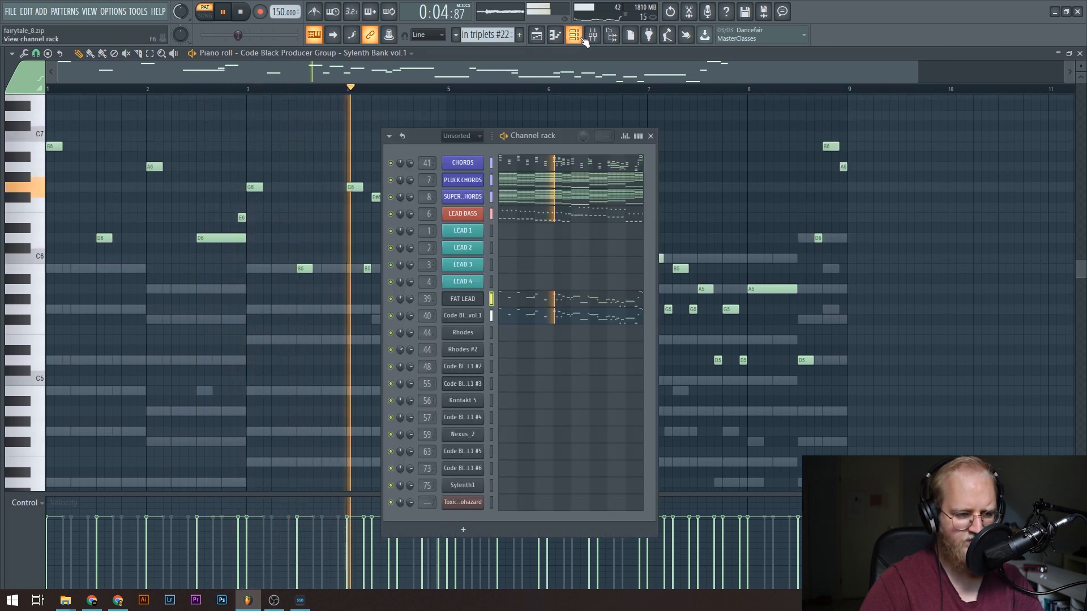
left_click(609, 164)
scroll(588, 192, "down", 2)
key("space")
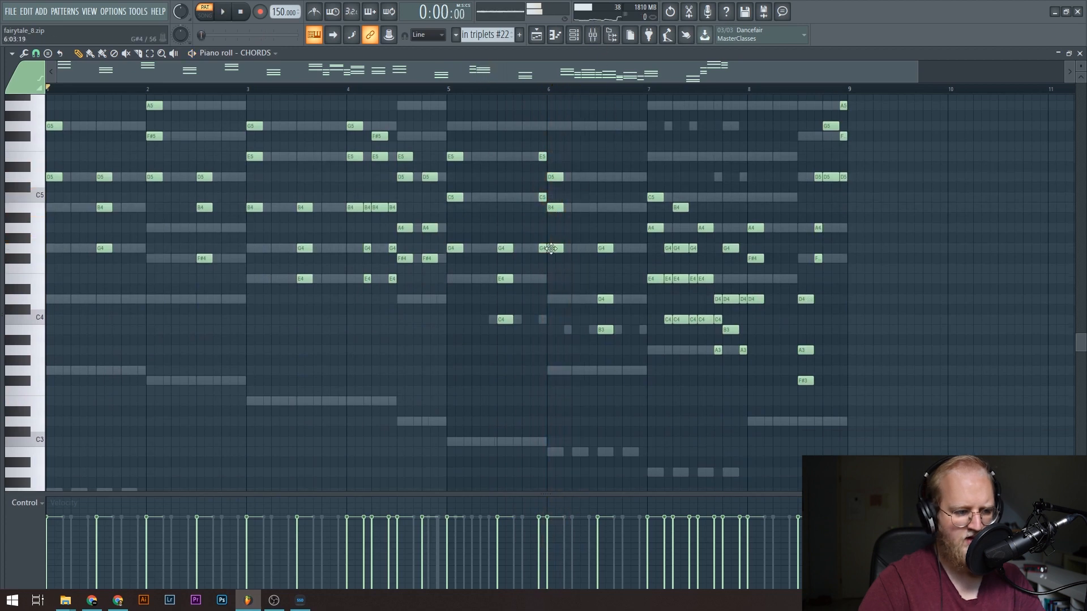
scroll(642, 166, "up", 3)
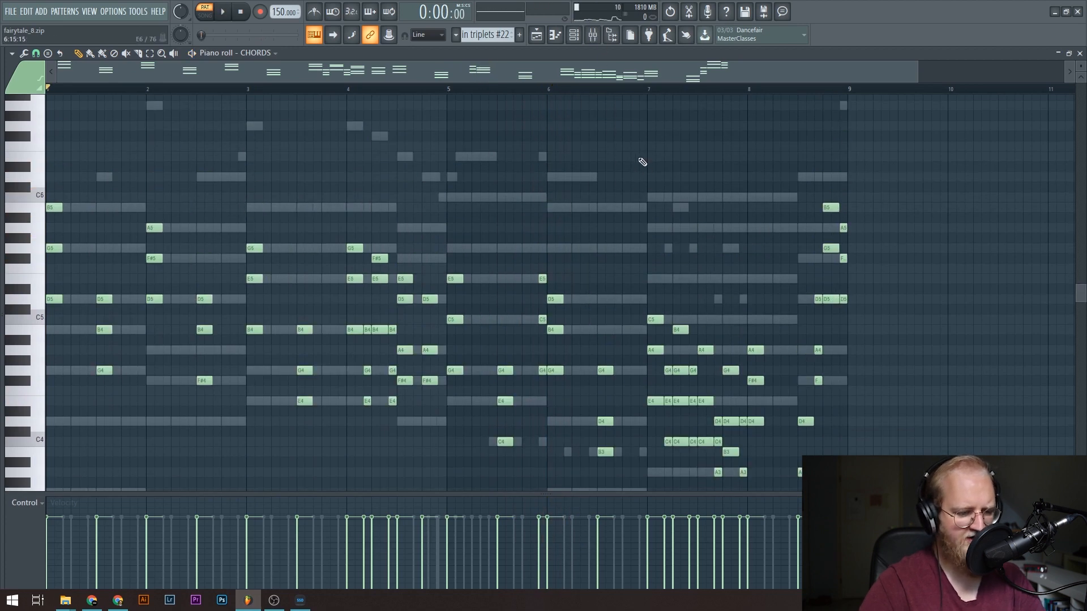
Open the mixer, play the pattern and select the CHORDS track 41 to view its effect chain.
left_click(593, 36)
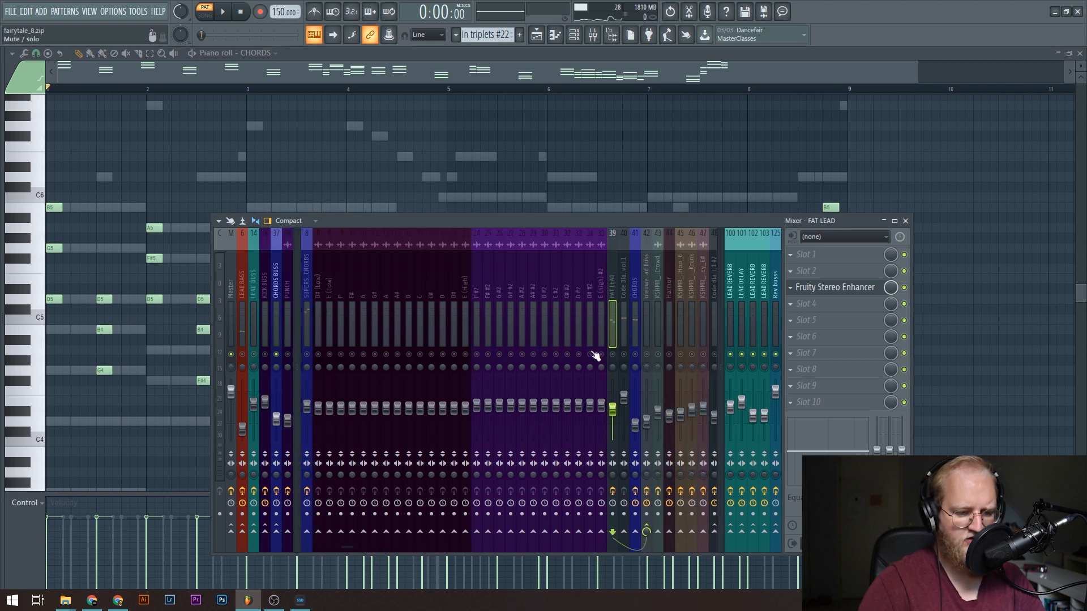
key("space")
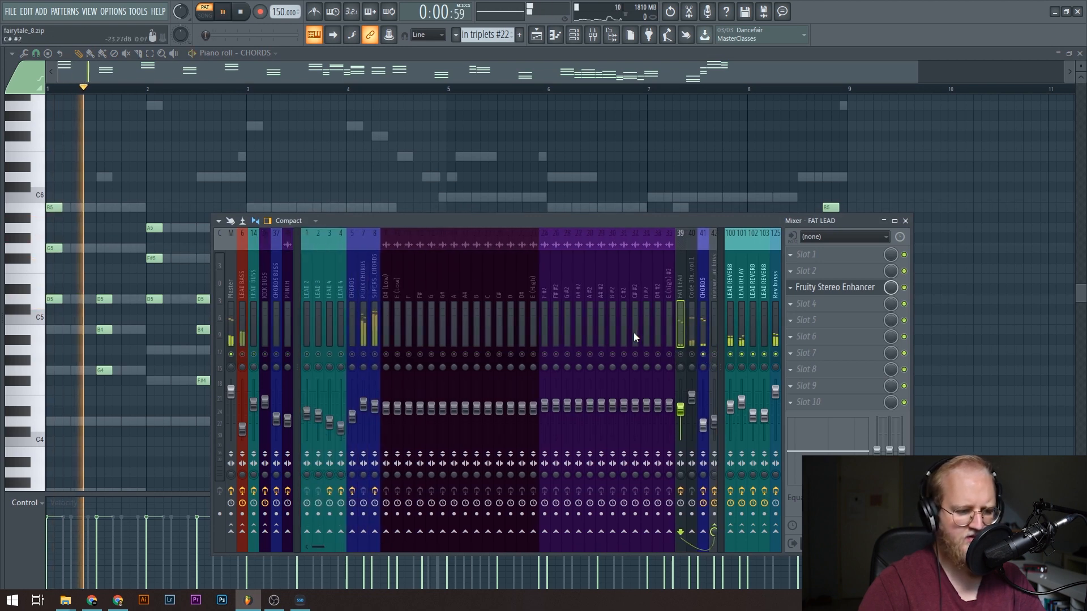
scroll(633, 332, "down", 3)
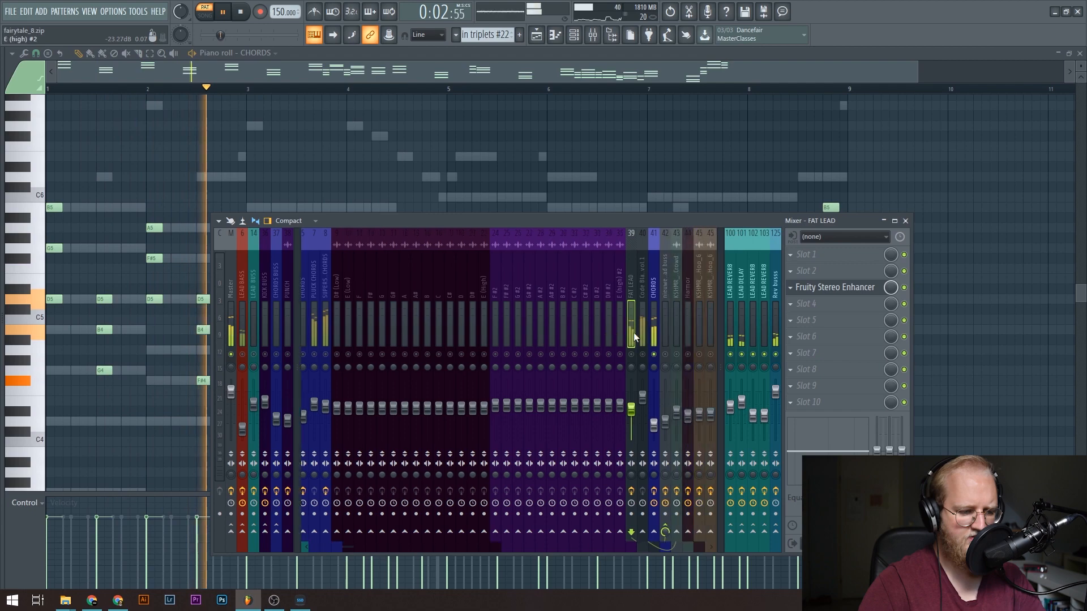
left_click(569, 322)
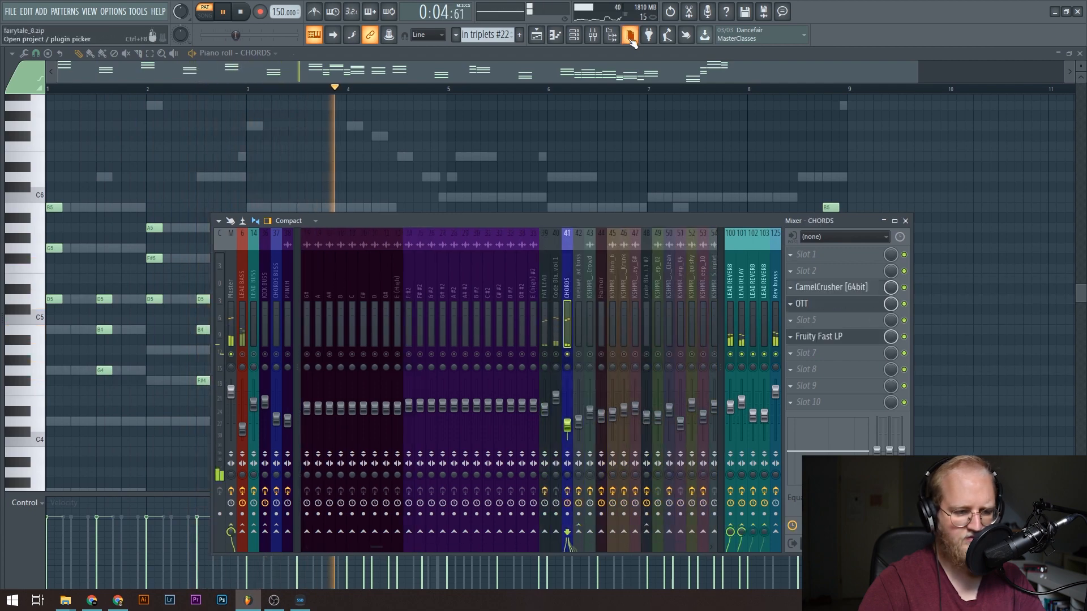
Open the CHORDS synth with its CamelCrusher and OTT effects, and arrange the windows to view their settings.
left_click(574, 38)
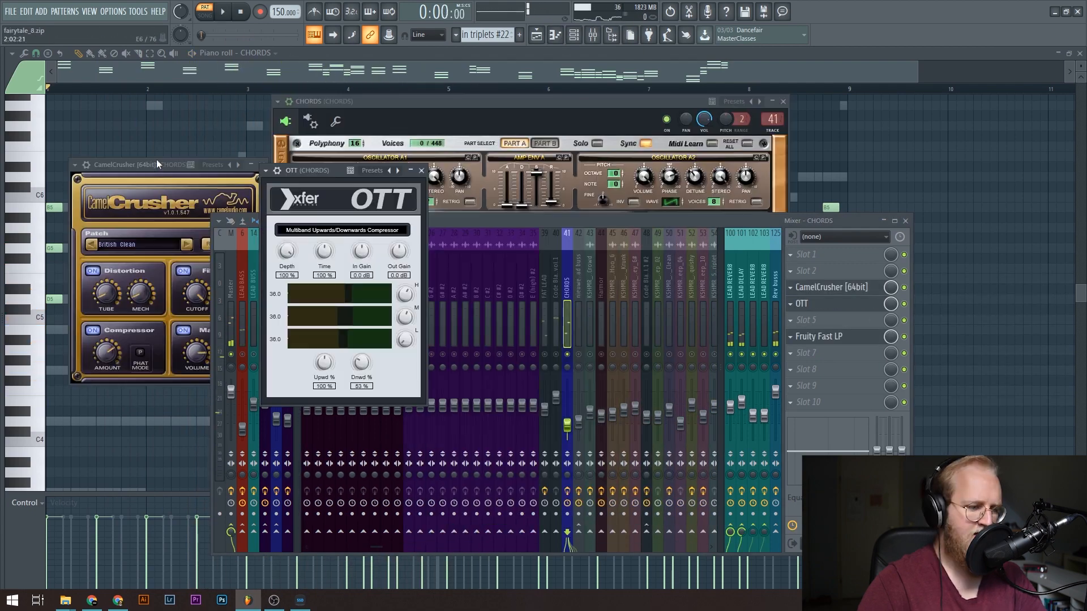
left_click(154, 164)
left_click_drag(154, 163, 151, 164)
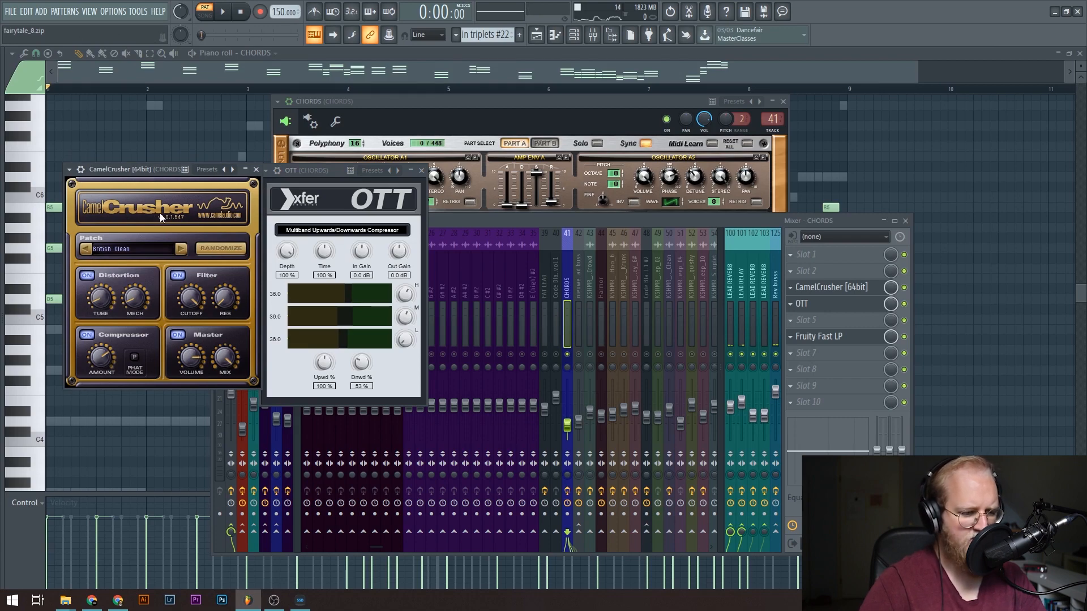
left_click_drag(507, 121, 697, 80)
key("F9")
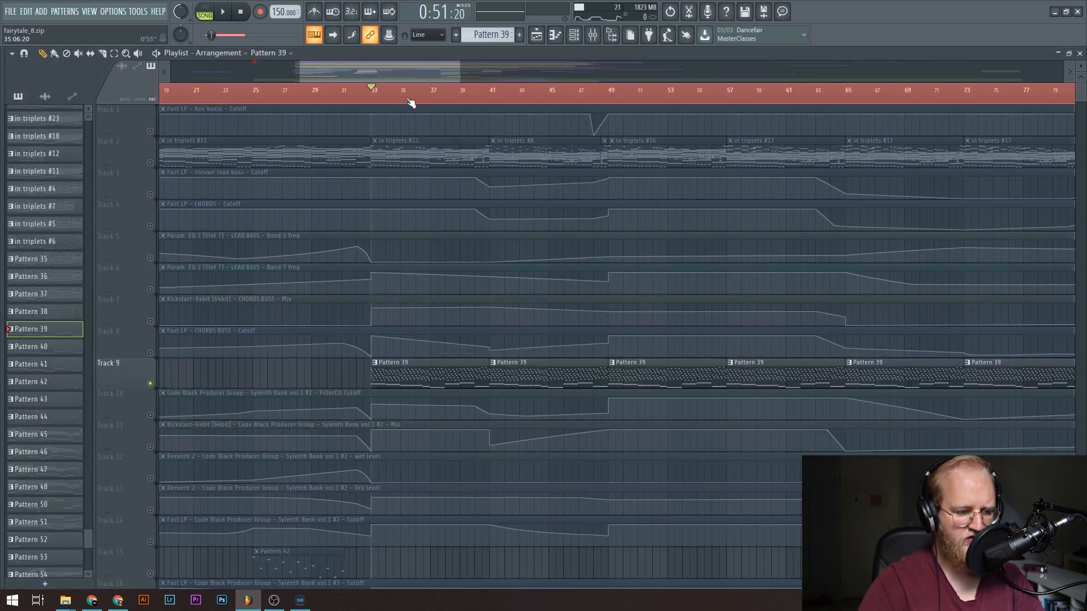
Return to the playlist, view Pattern 39's notes on the Sylenth Bank vol.1 #2 channel, and play the arrangement from bar 33.
left_click_drag(411, 103, 333, 348)
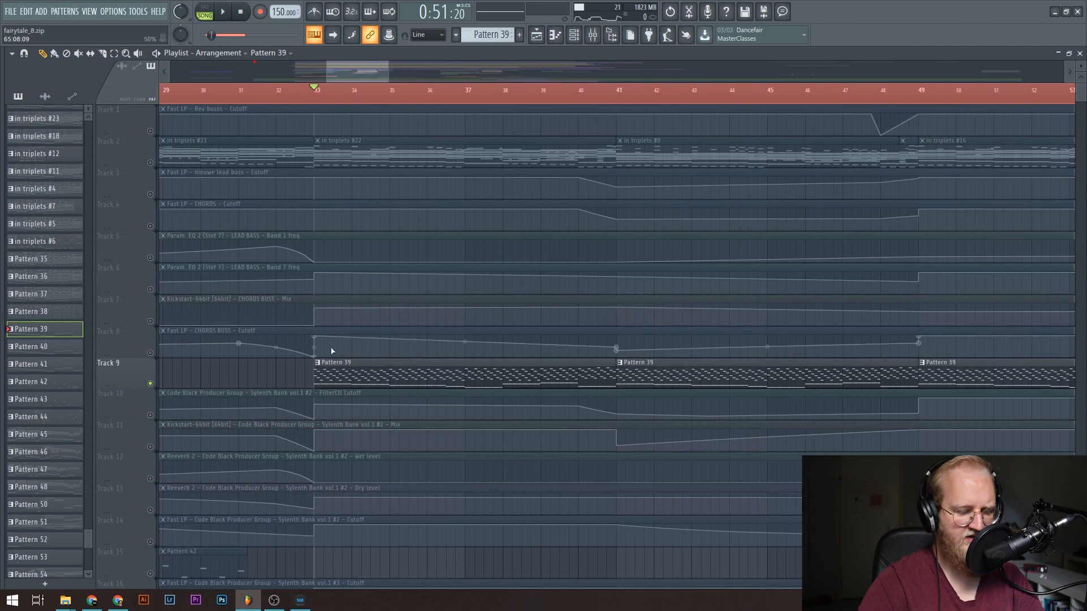
left_click(581, 33)
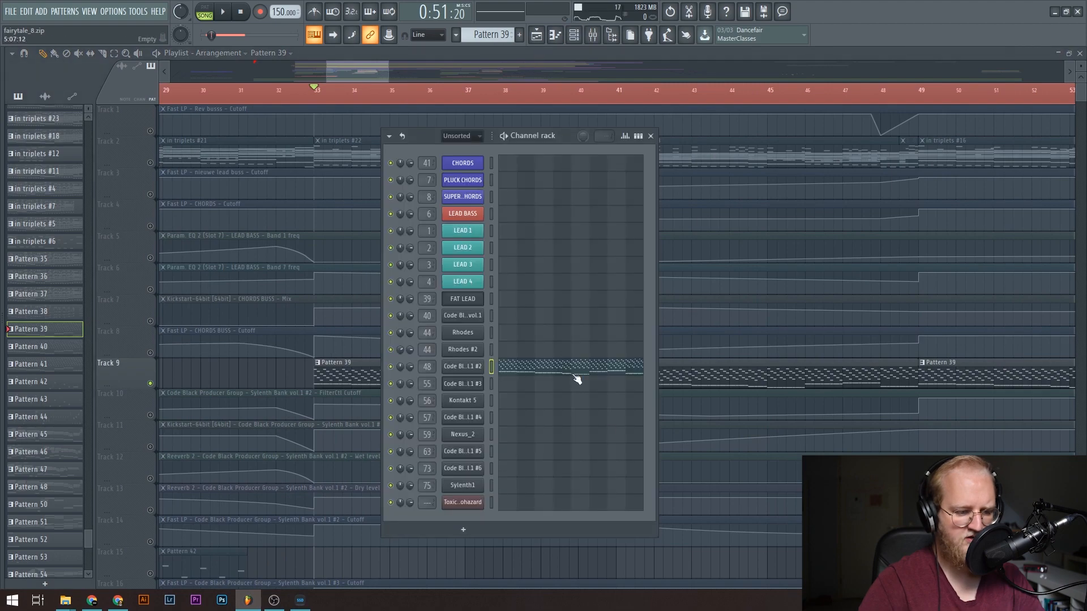
scroll(674, 445, "down", 6)
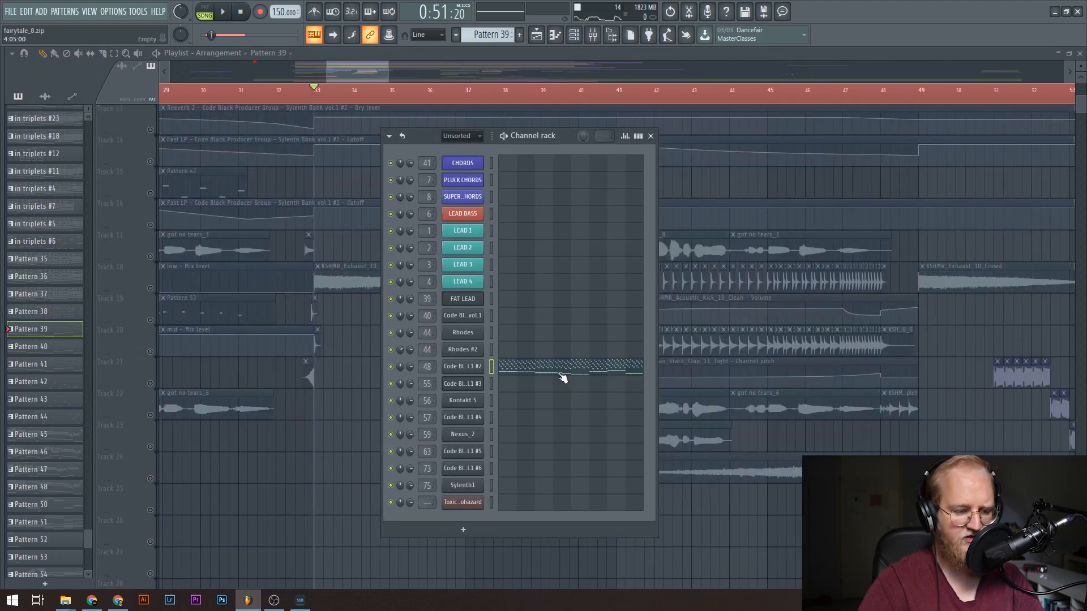
left_click(563, 368)
key("space")
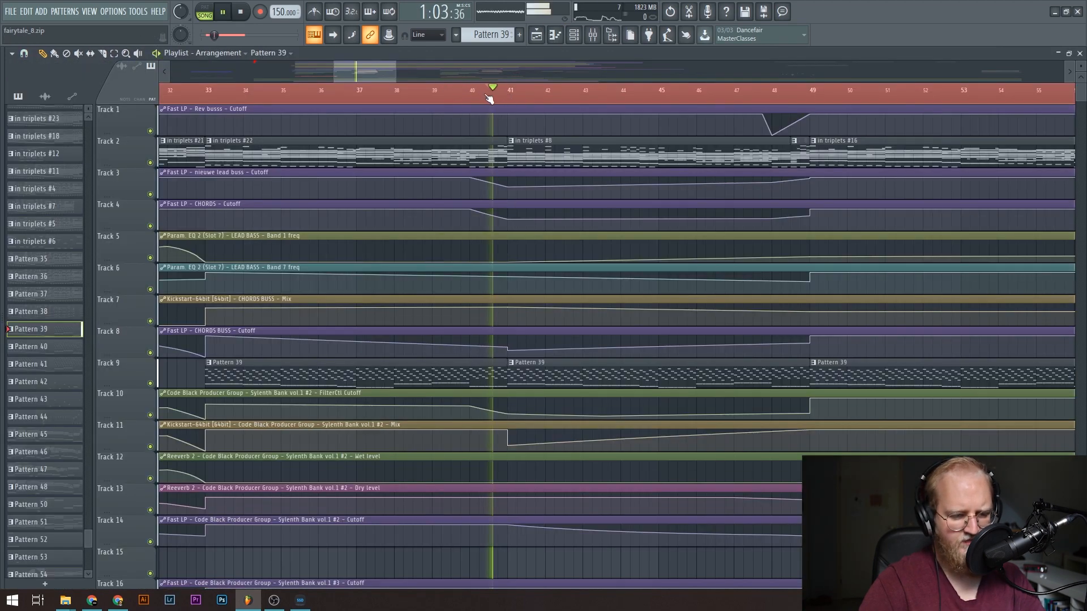
Pause playback before bar 41 and examine the build-up's vocals, kicks, snares, claps and sweep alongside their automation clips.
scroll(704, 403, "down", 7)
key("space")
scroll(704, 403, "up", 2, "ctrl")
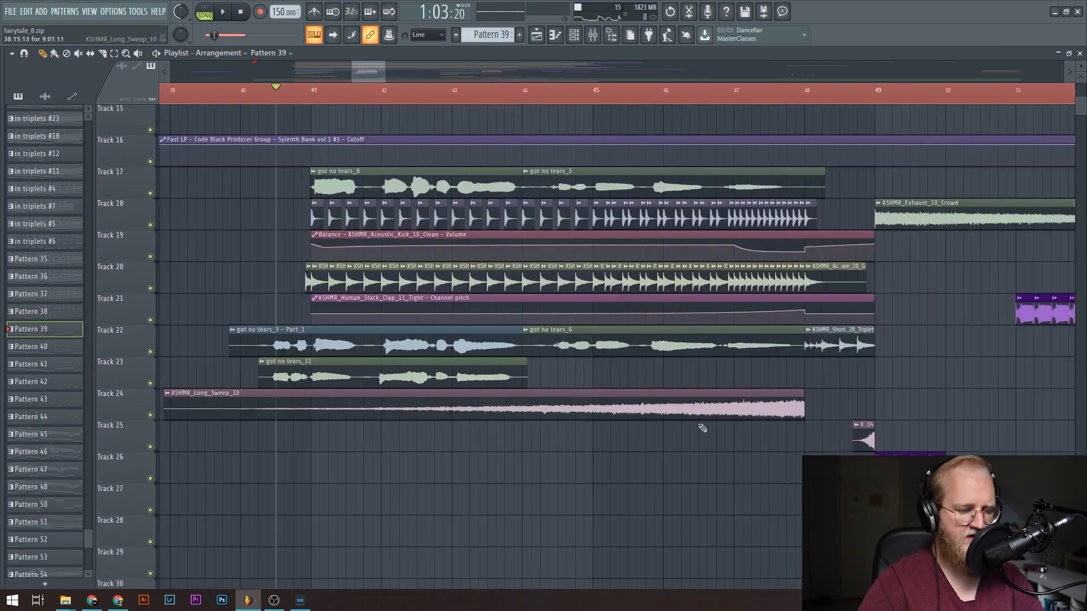
scroll(704, 403, "up", 3)
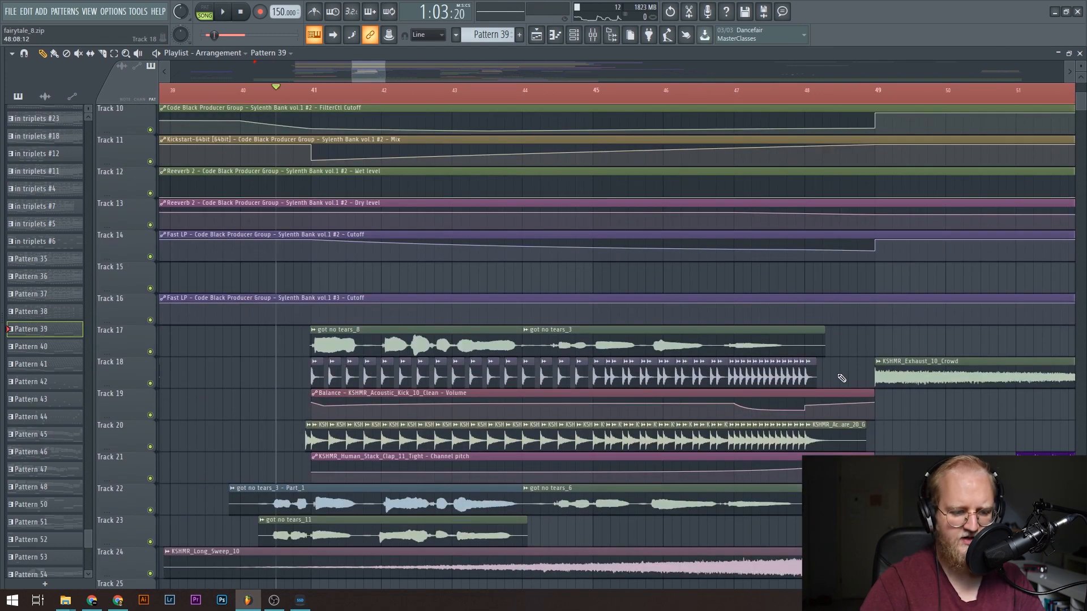
Play the build-up from before bar 41 through the start of bar 49 while following the filter cutoff automation and drum tracks.
key("space")
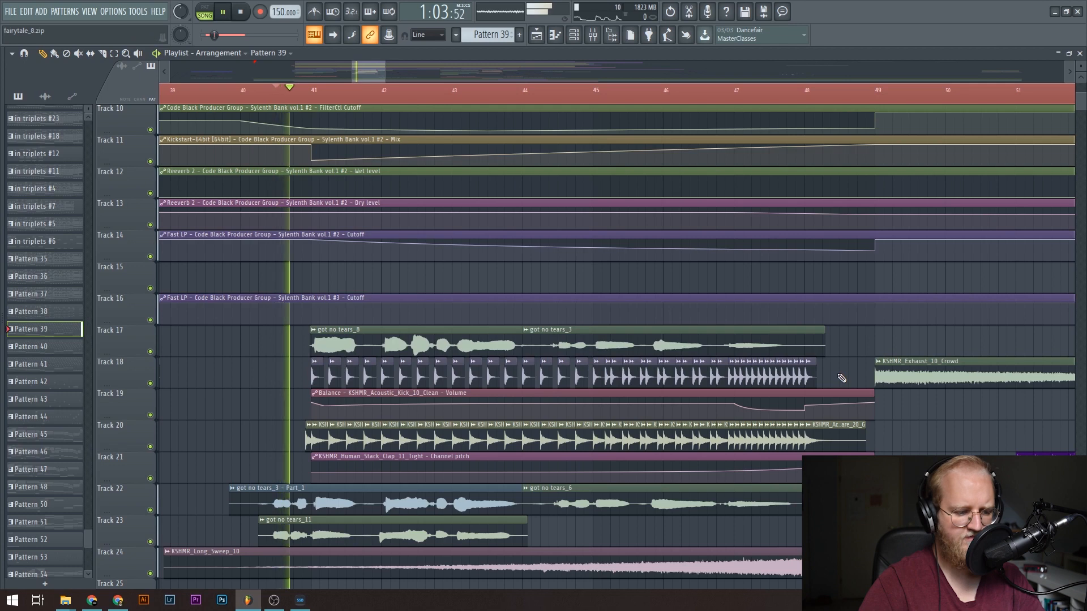
scroll(842, 378, "up", 4)
scroll(842, 379, "up", 1)
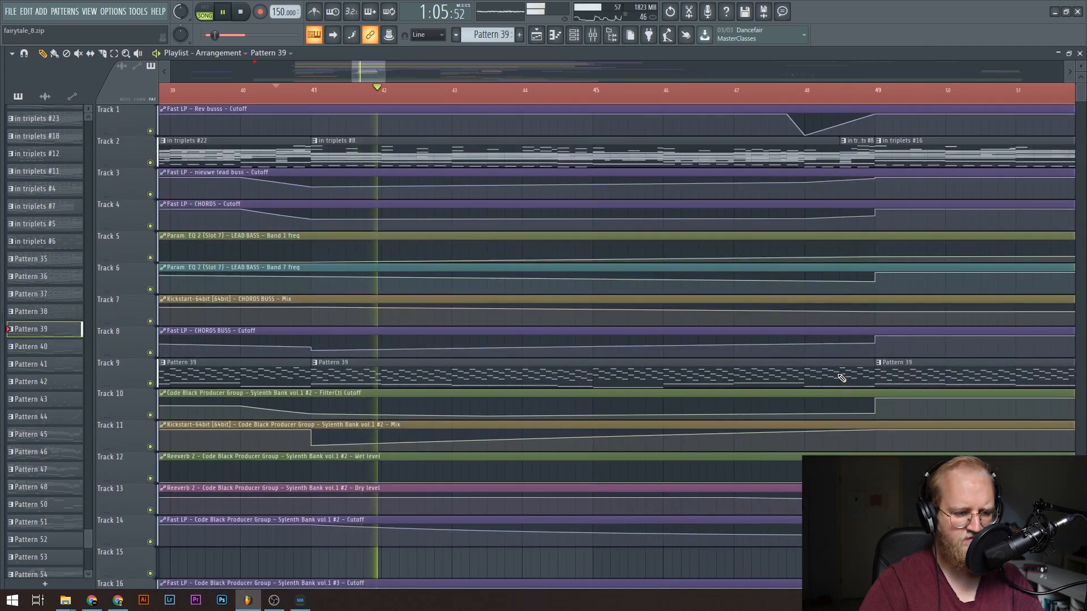
right_click(463, 180)
scroll(585, 76, "right", 6)
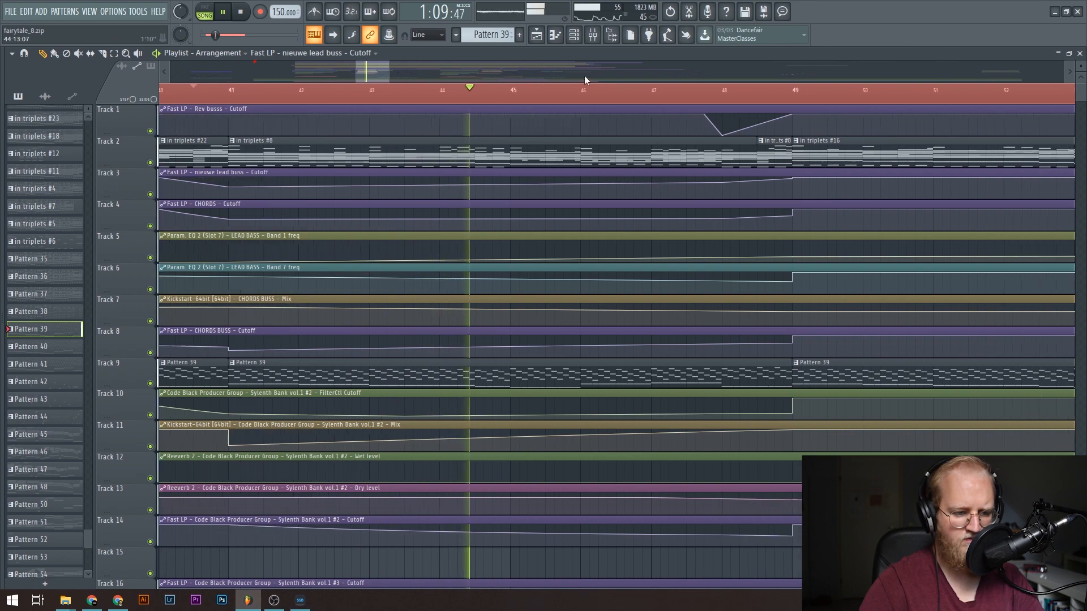
scroll(507, 150, "down", 6)
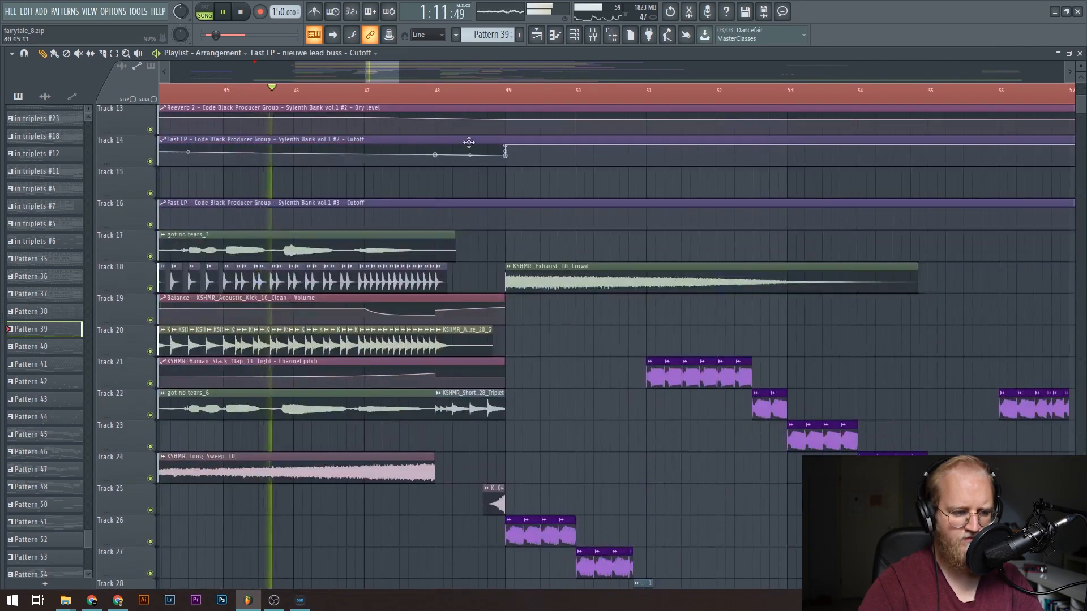
scroll(353, 95, "up", 3)
scroll(353, 95, "down", 4)
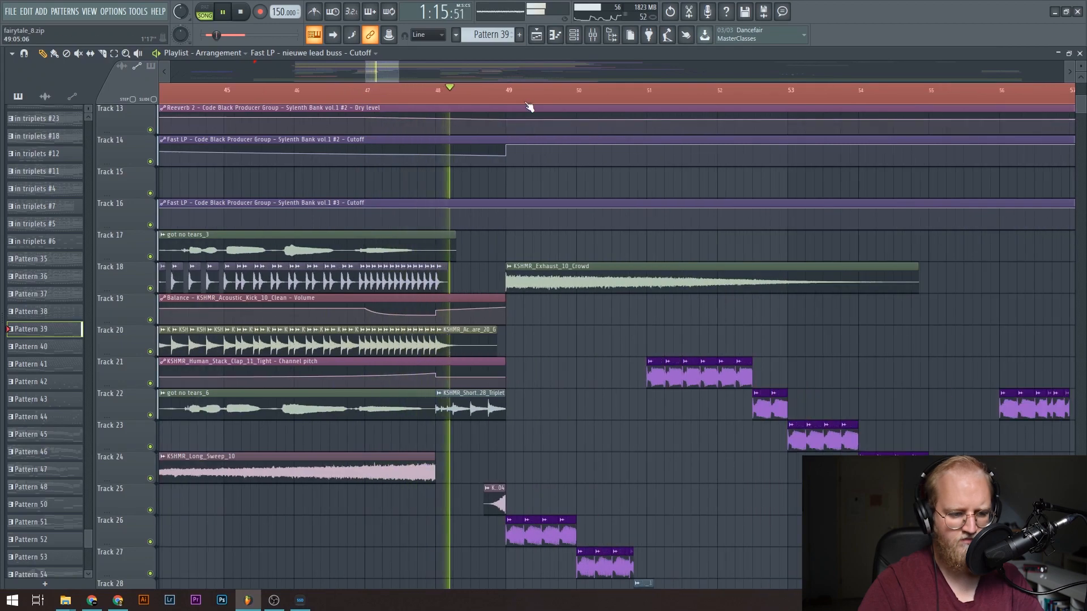
scroll(529, 104, "up", 3)
scroll(535, 106, "down", 6)
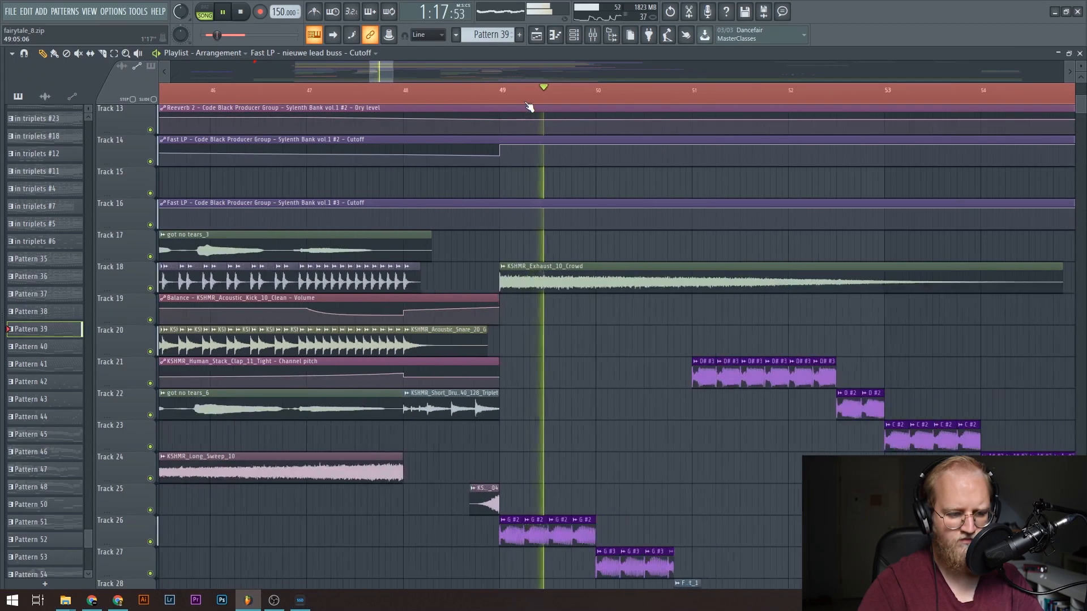
Follow playback through the pitched kick clips on tracks 21 to 27 after bar 49, and stop it.
scroll(436, 206, "down", 5)
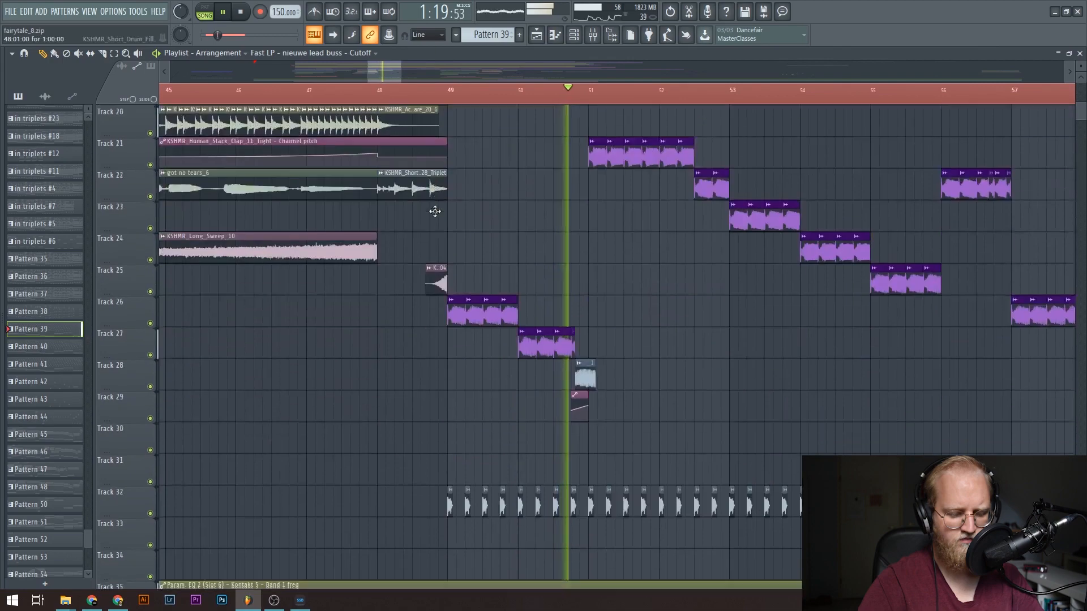
scroll(437, 212, "up", 4)
scroll(439, 97, "down", 2)
scroll(578, 167, "up", 4)
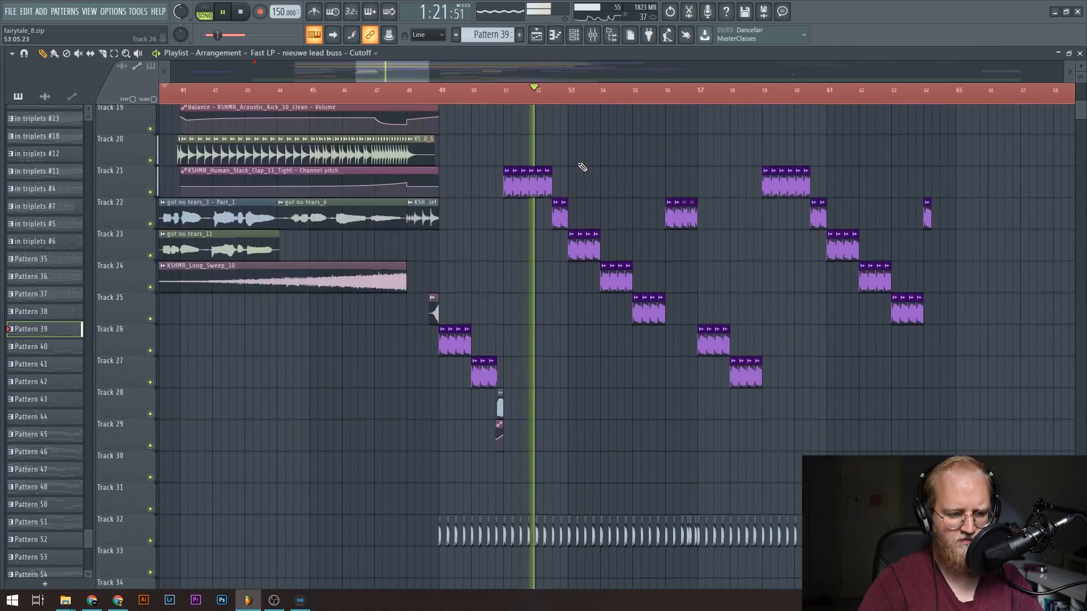
scroll(583, 167, "down", 1)
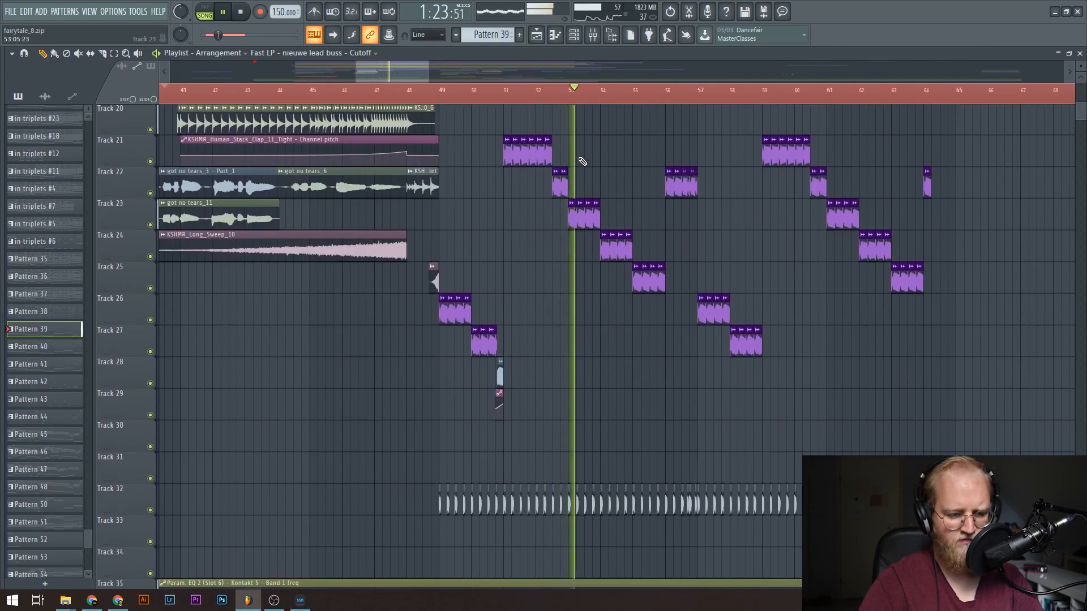
key("space")
Inspect the KSHMR_Acoustic_Snare_20_G and KSHMR_Short_Drum_Fill_40_128_Triplet clips before bar 49, viewing the drum fill's sample settings.
scroll(573, 109, "up", 1)
scroll(514, 321, "up", 6)
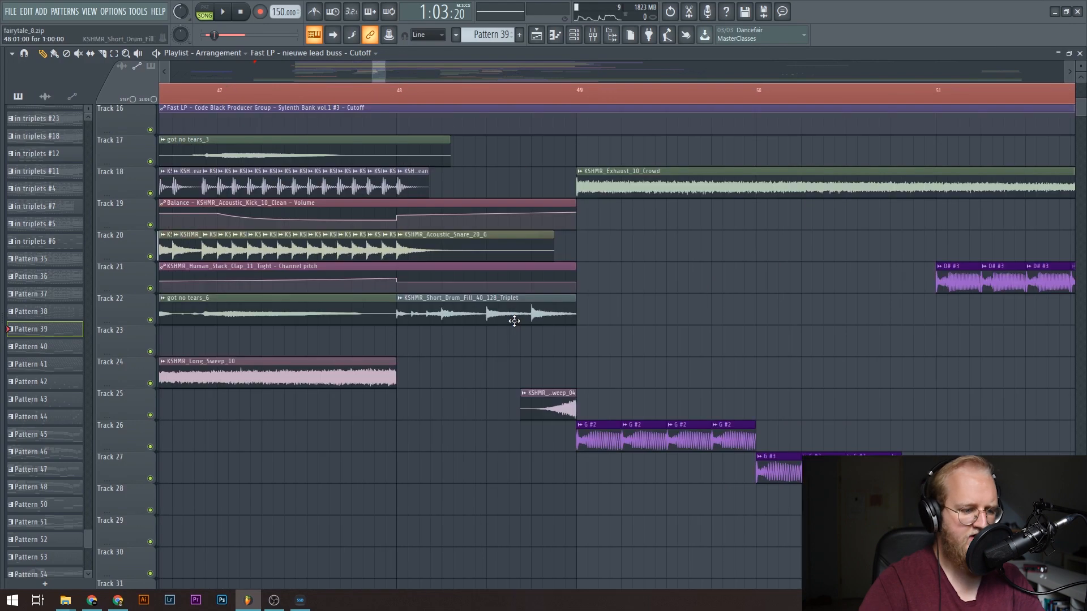
double_click(476, 250)
right_click(446, 441)
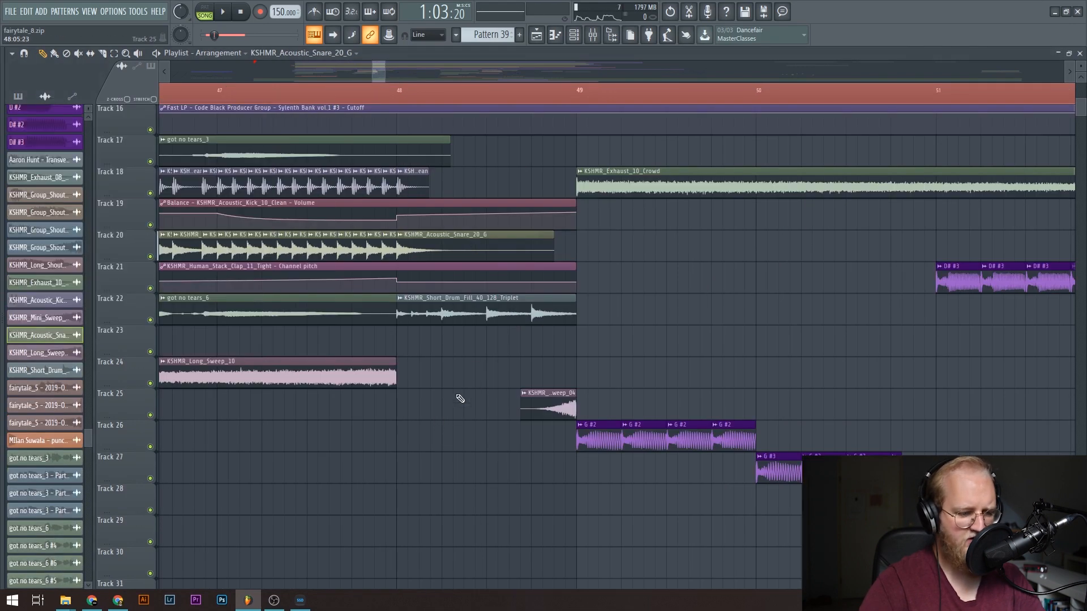
double_click(474, 322)
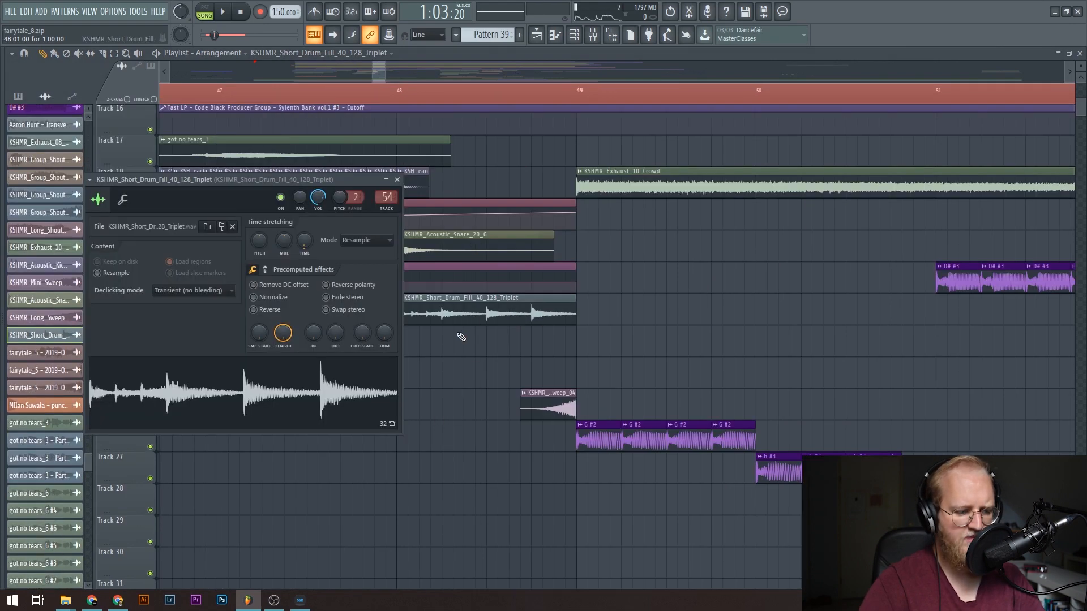
right_click(366, 529)
Examine the transition into the drop and its pitched kick clips, setting the playback position to bar 49.
scroll(385, 272, "up", 5)
left_click_drag(382, 73, 377, 72)
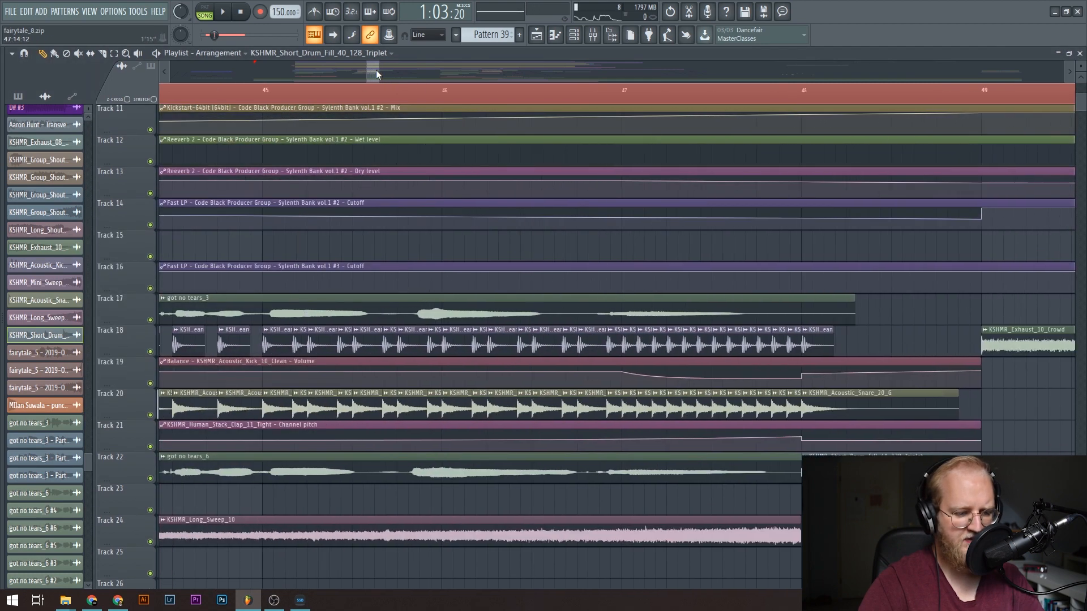
scroll(277, 97, "down", 5)
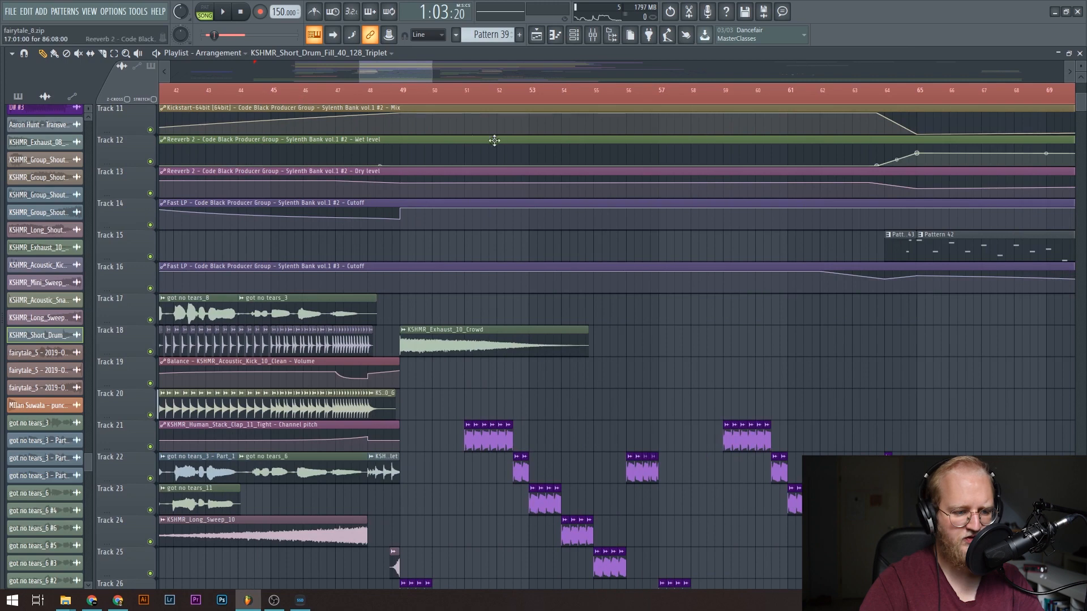
scroll(454, 101, "up", 4)
scroll(537, 328, "down", 6)
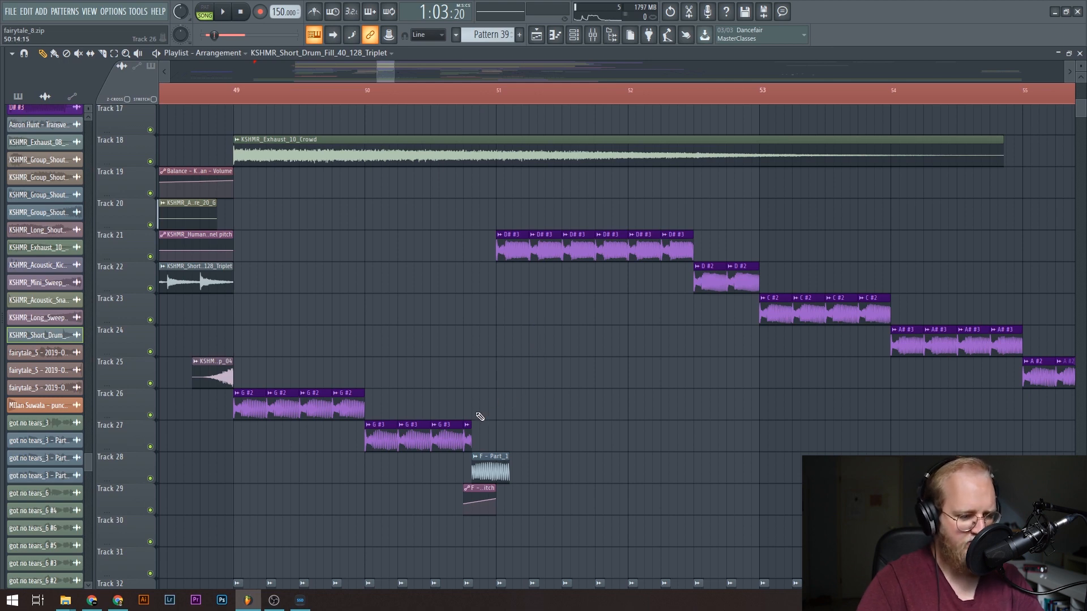
scroll(458, 420, "up", 1)
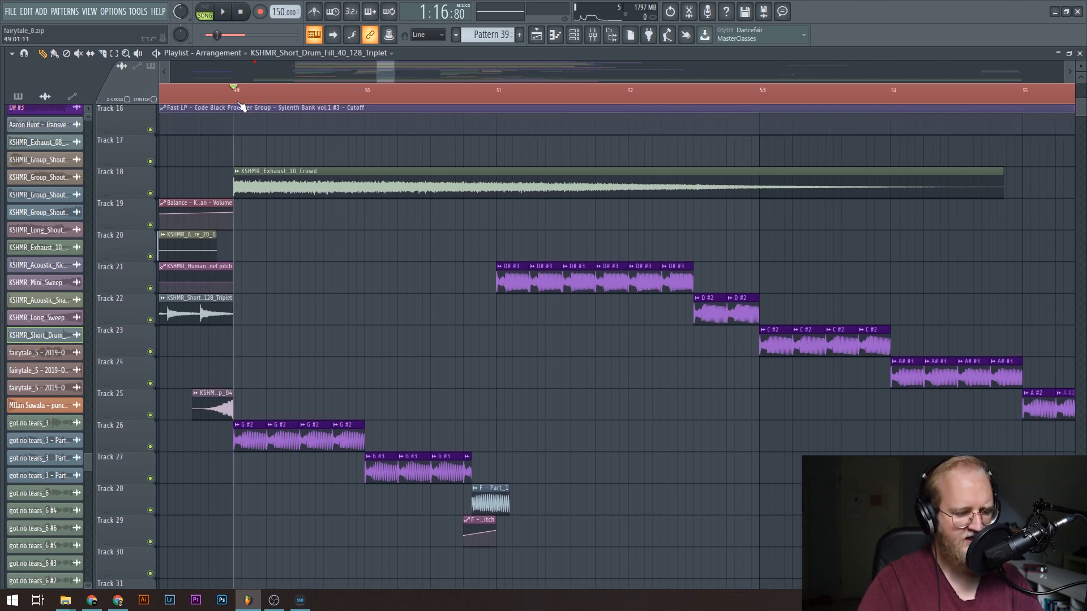
scroll(418, 388, "down", 4)
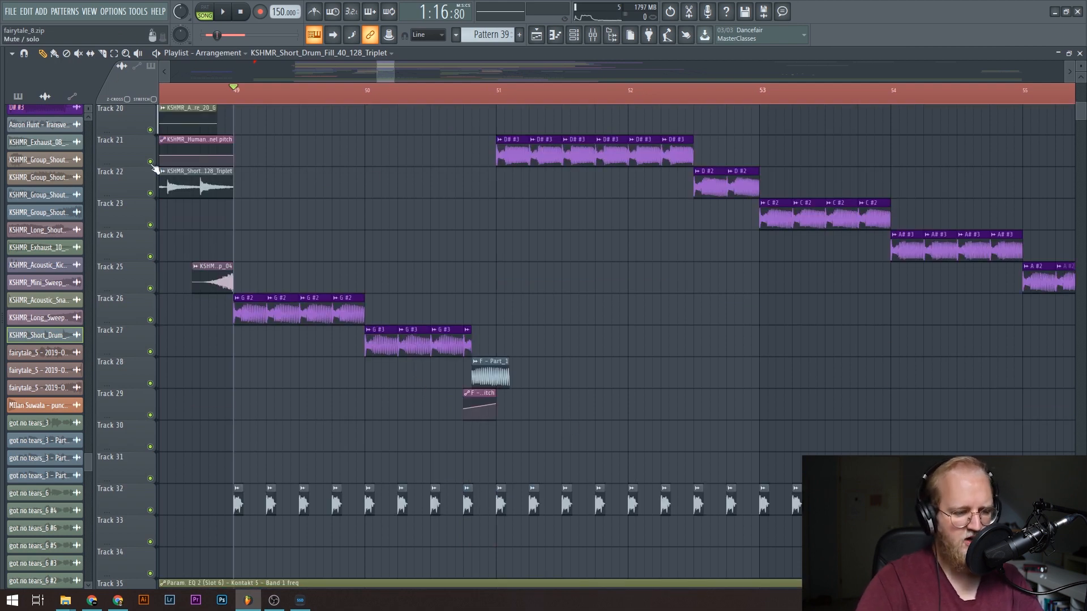
Play the drop from bar 49 while following the kick clips and the punch layer on track 32.
scroll(336, 327, "up", 19)
key("space")
scroll(341, 320, "down", 6)
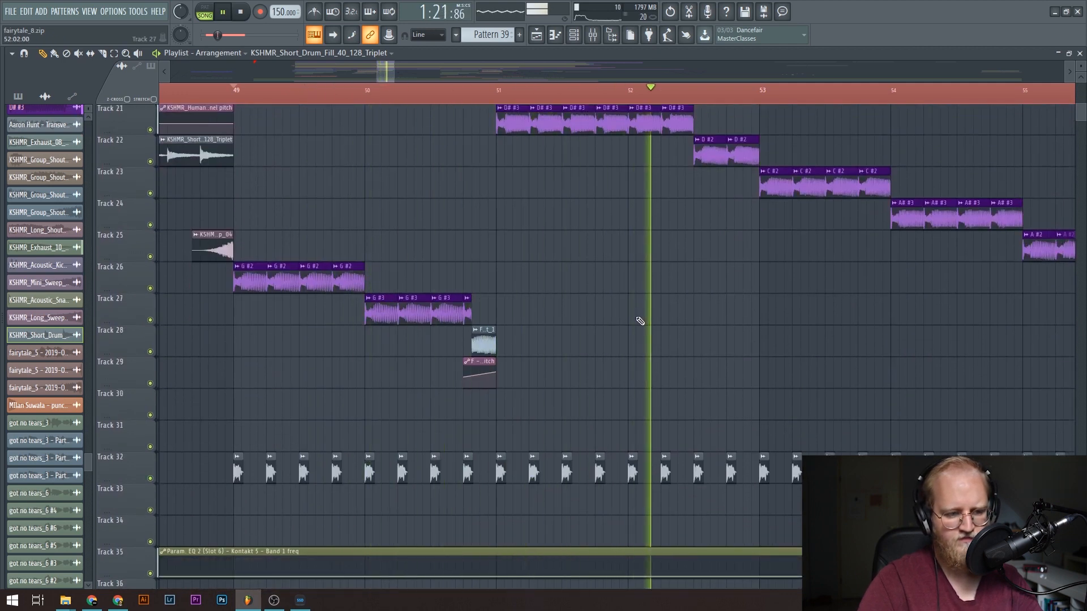
View the F - Part_1 kick sample's settings and replay its channel pitch rise leading into bar 51.
scroll(388, 95, "down", 4)
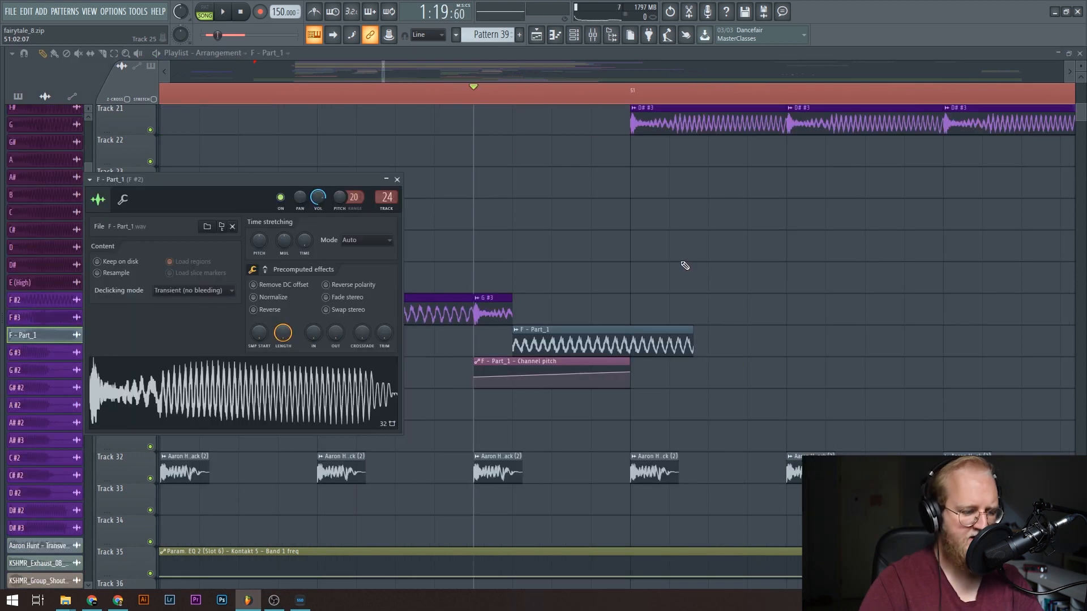
key("space")
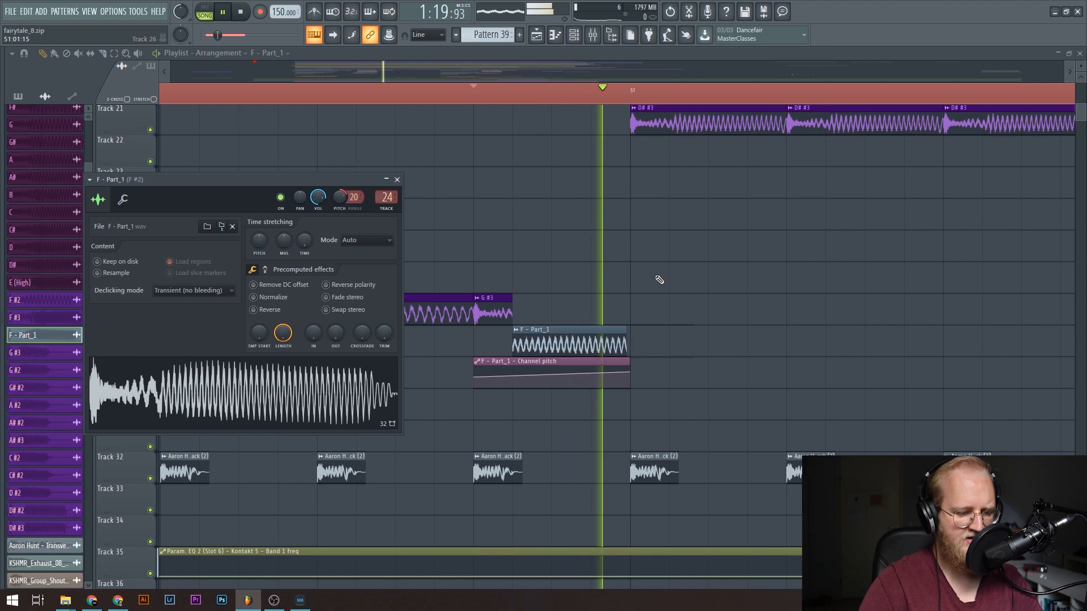
key("space")
key("space")
key("space")
scroll(601, 102, "down", 5)
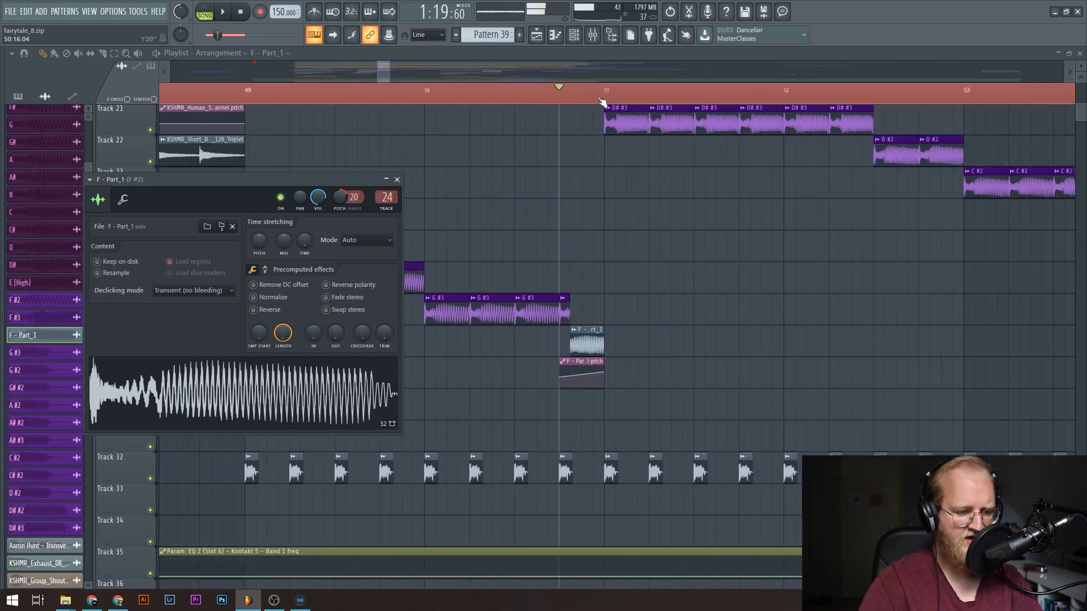
View the settings of the Transverze - Attack (2) sample and its PUNCH mixer track, playing the section to check its level.
scroll(680, 263, "up", 10)
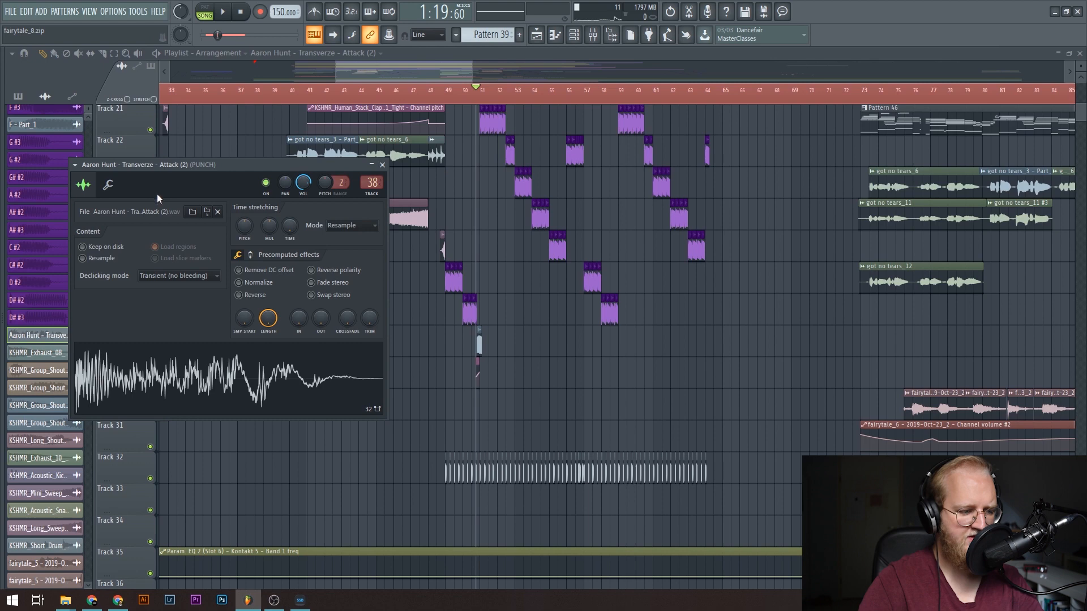
left_click_drag(158, 194, 244, 266)
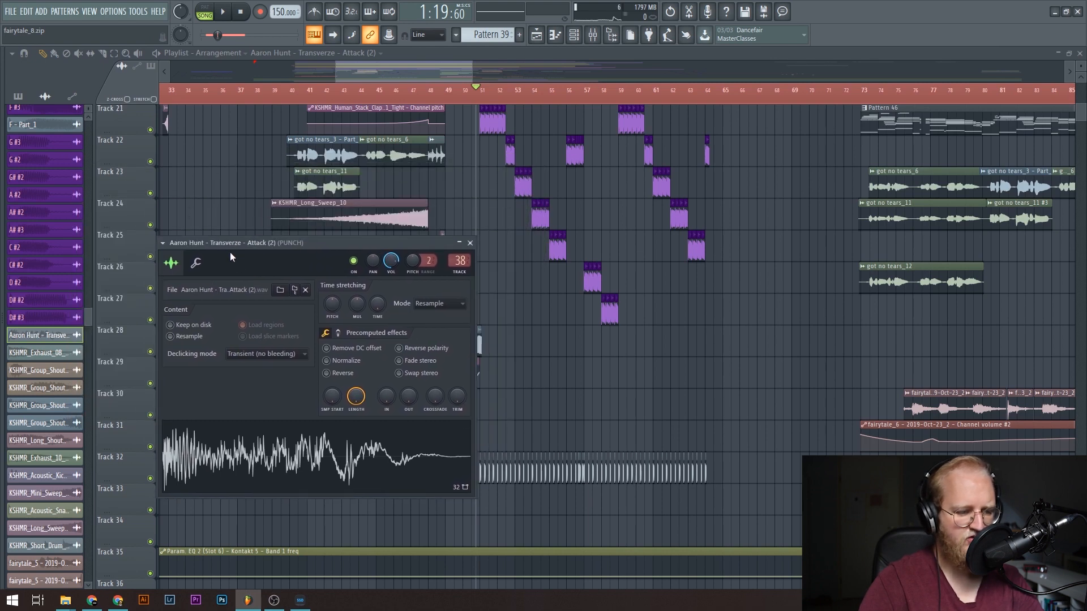
left_click(603, 41)
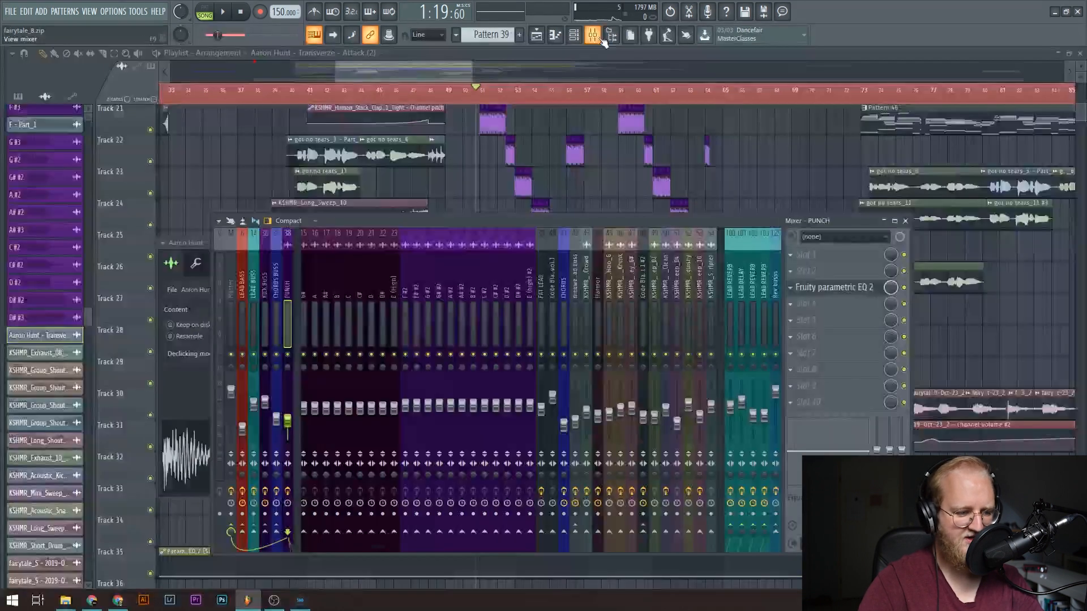
scroll(417, 314, "down", 5)
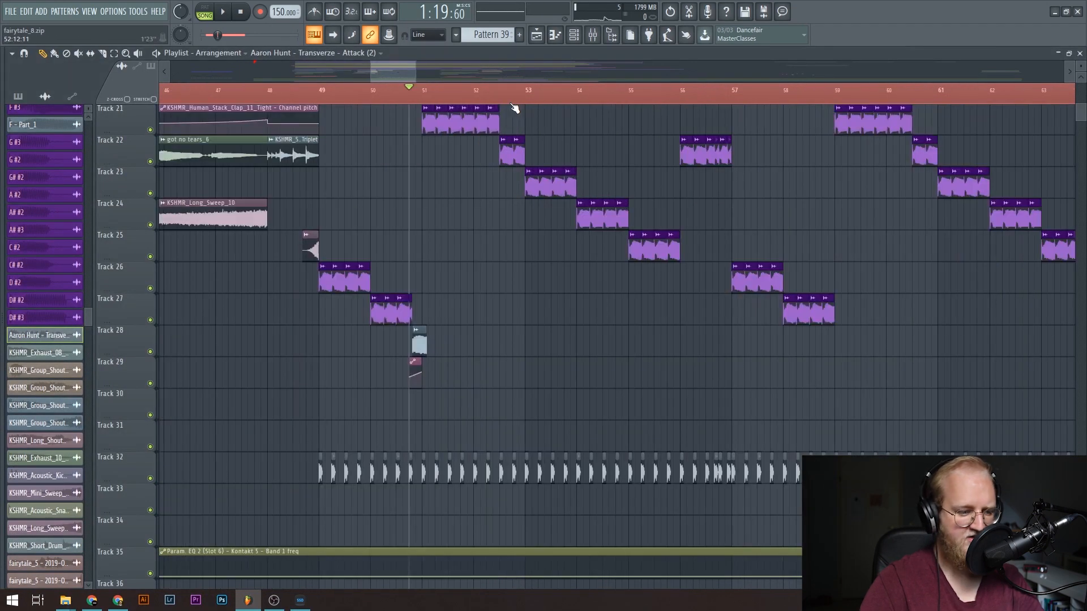
scroll(509, 102, "down", 3)
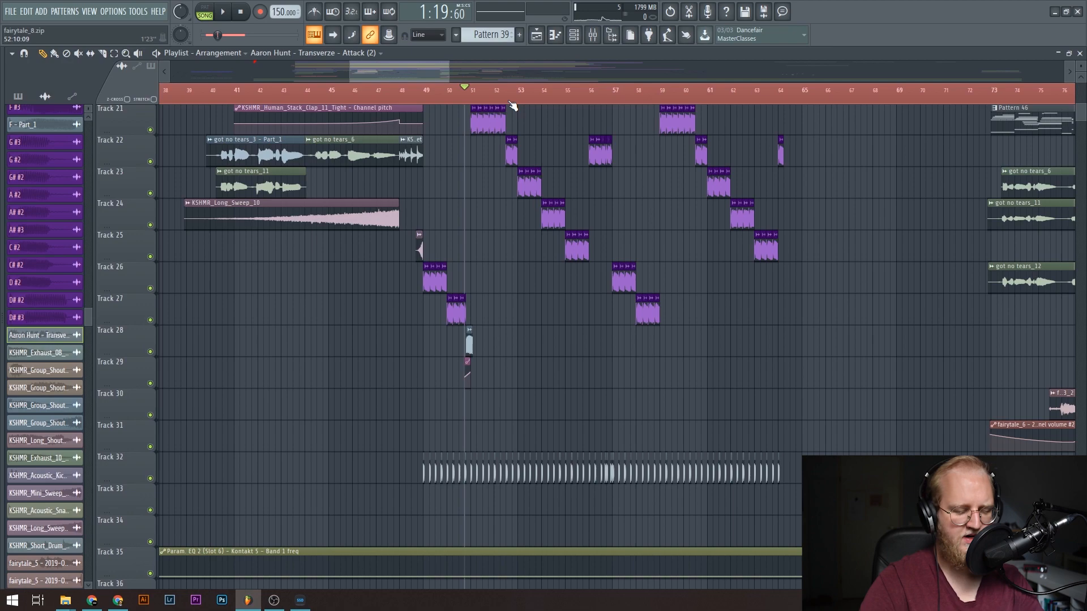
Inspect the lead routing in the mixer, opening FAT LEAD's Fruity Stereo Enhancer and viewing the nieuwe lead buss effect chain.
scroll(373, 316, "up", 10)
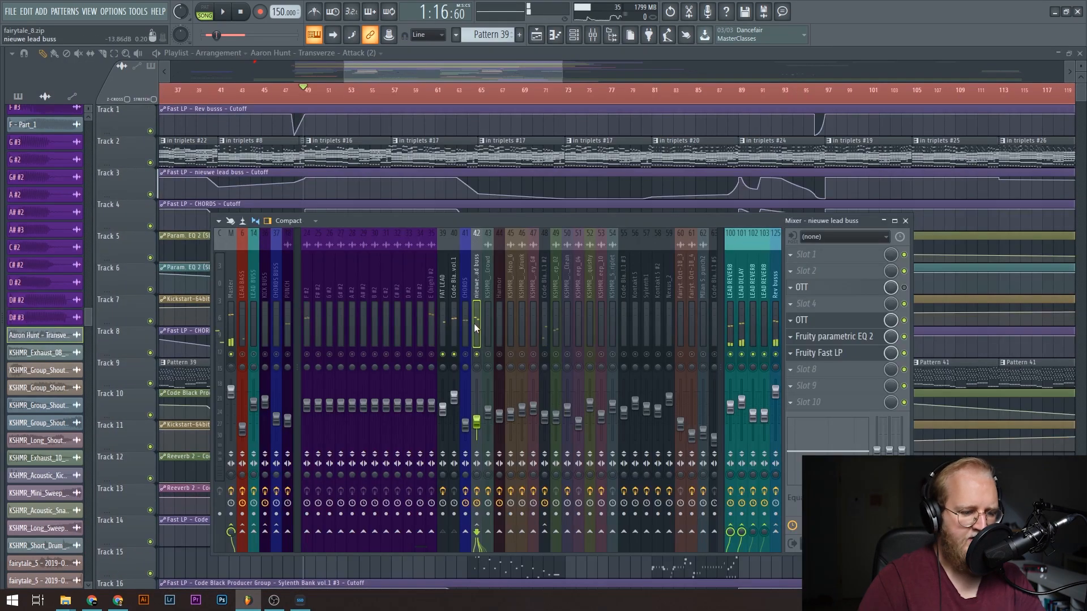
left_click(446, 331)
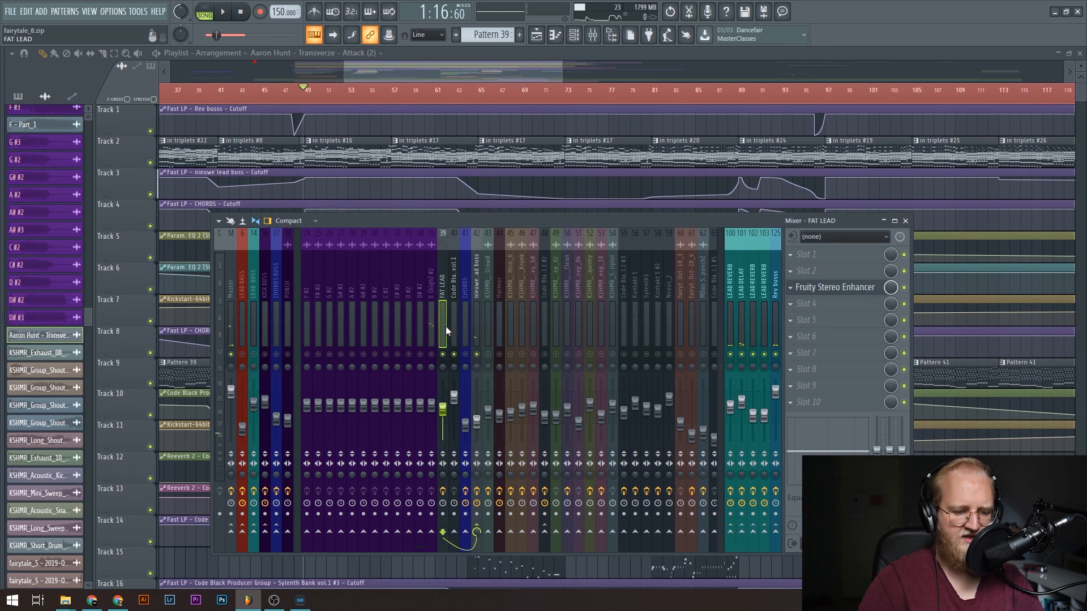
left_click(858, 290)
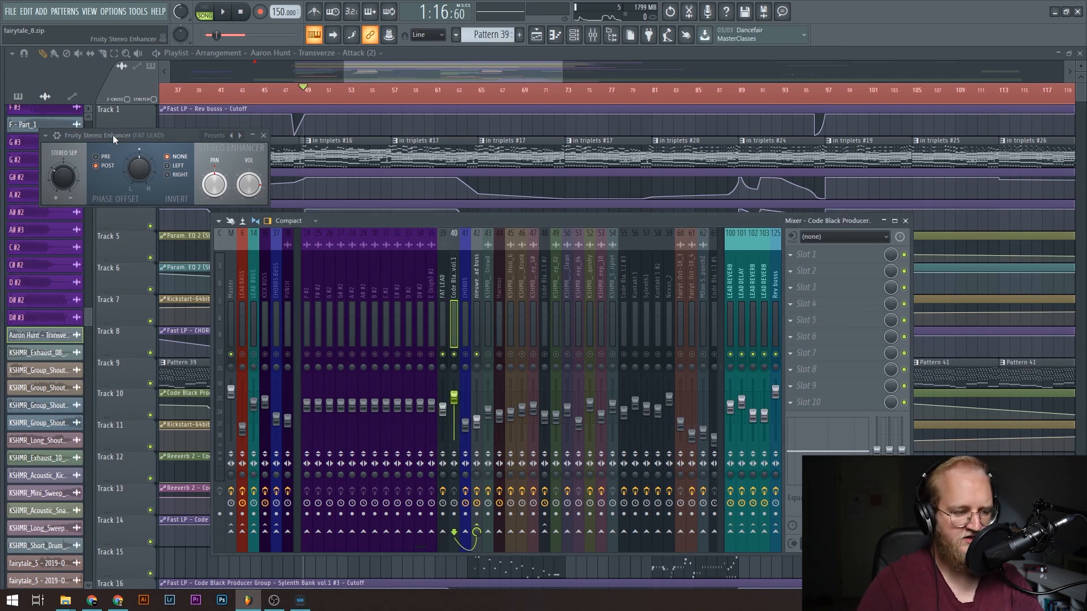
left_click(477, 320)
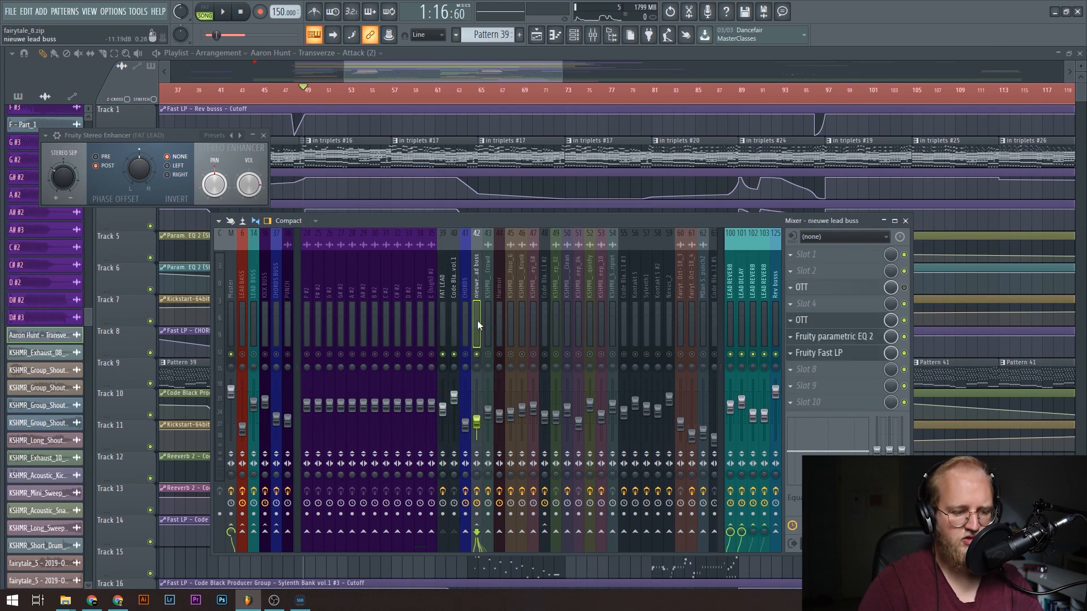
Inspect the OTT and Fruity parametric EQ 2 effects on the nieuwe lead buss, and close the mixer.
left_click(850, 326)
left_click(845, 337)
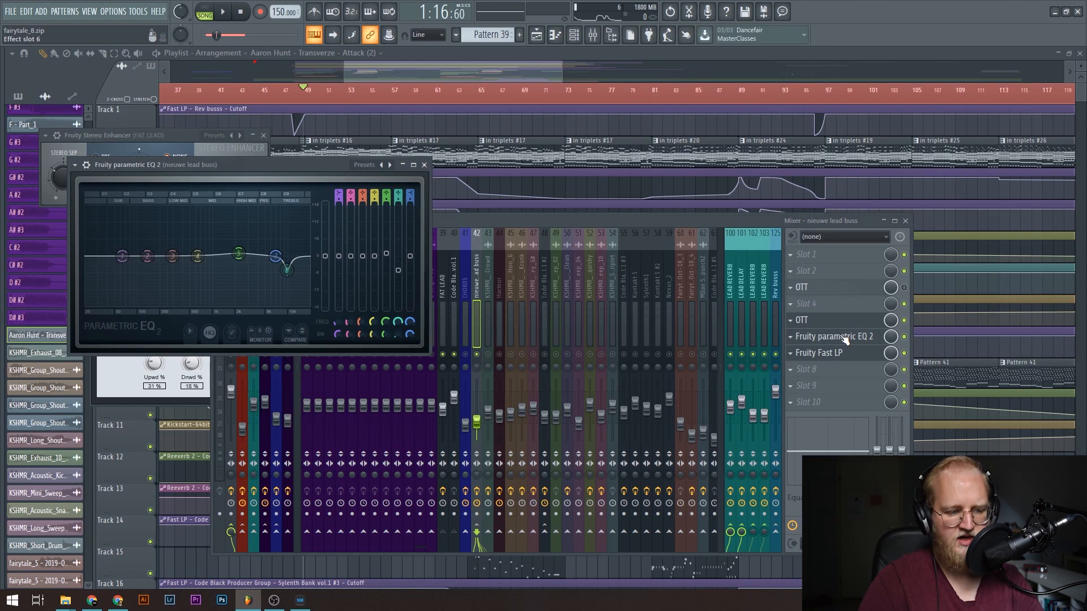
left_click(477, 338)
scroll(412, 315, "down", 3)
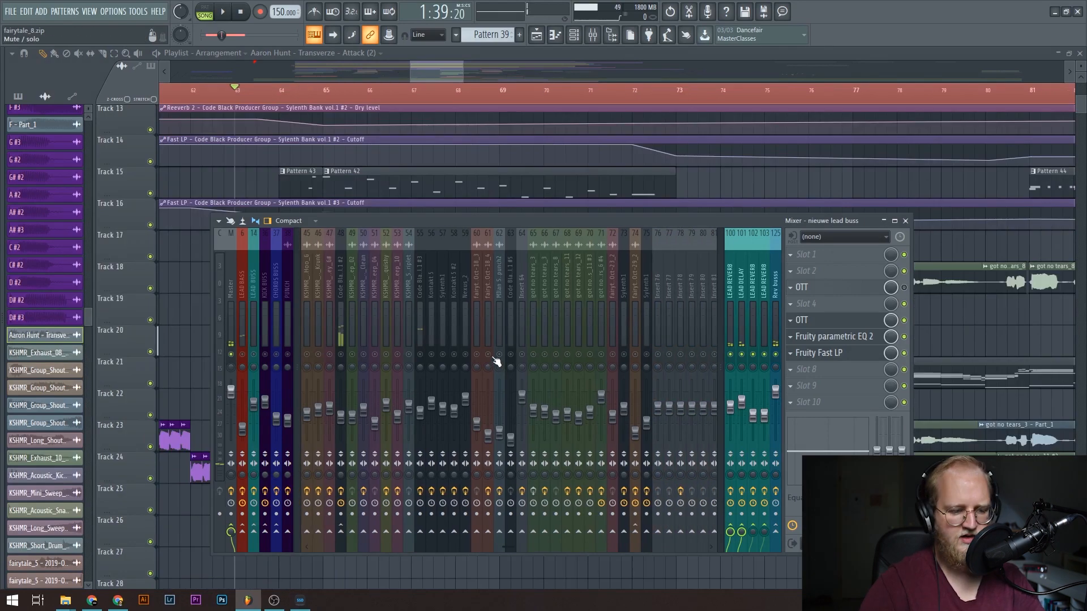
key("F9")
Examine the cutoff, EQ, Kickstart and reverb automation clips on tracks 1 to 16 between bars 63 and 73.
scroll(229, 334, "up", 4)
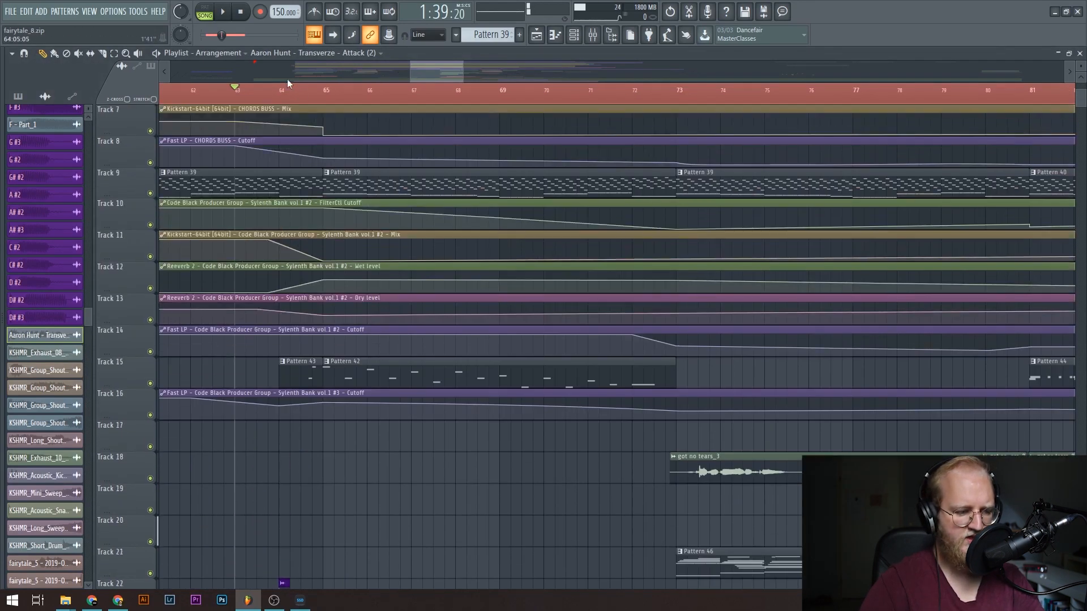
scroll(296, 101, "up", 5)
scroll(298, 99, "down", 3)
key("space")
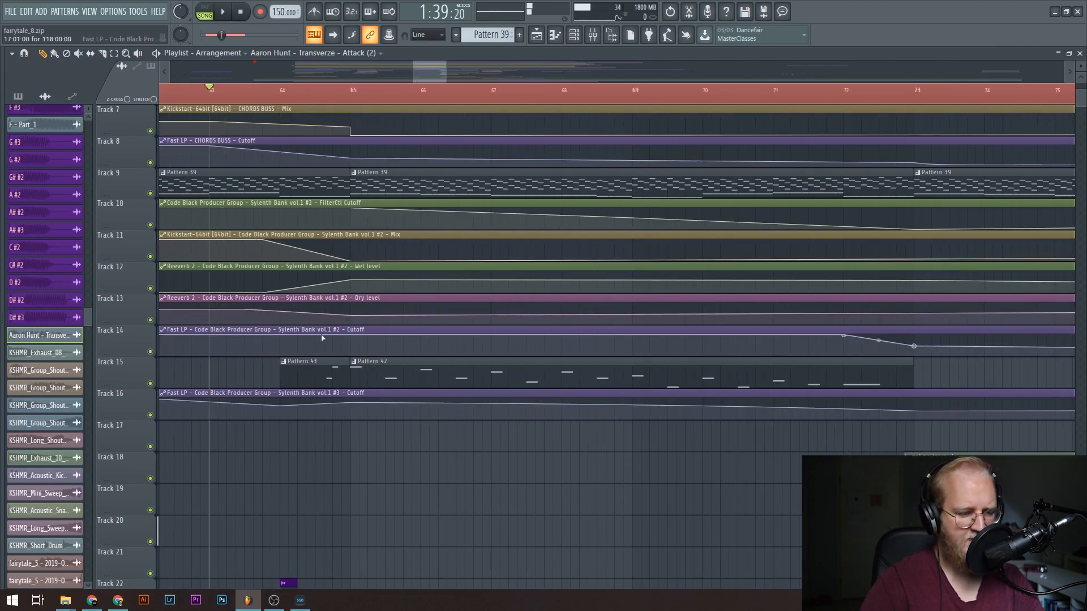
scroll(323, 327, "up", 4)
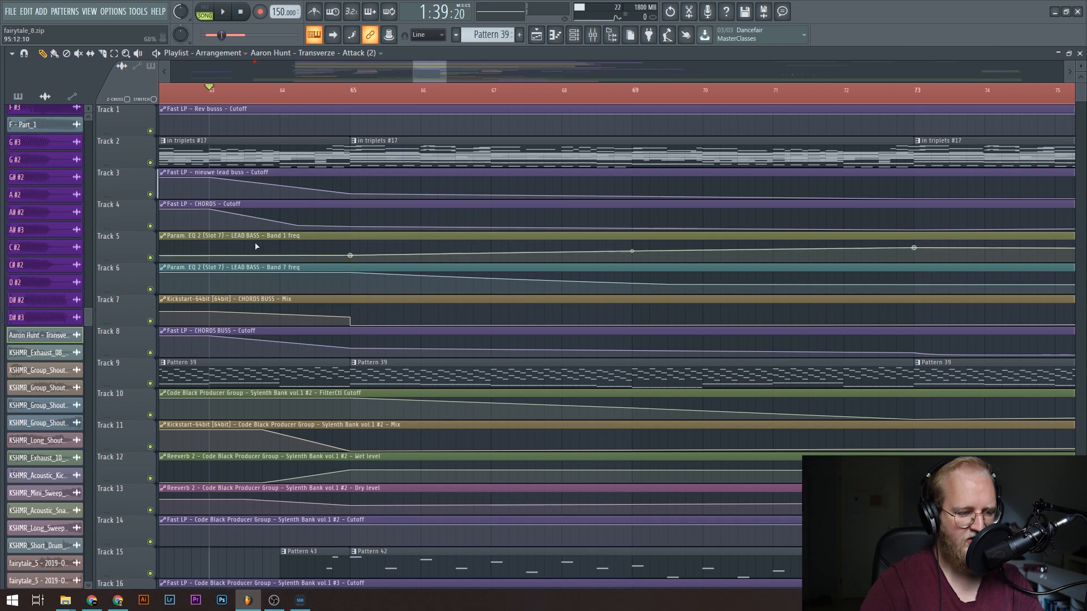
scroll(273, 321, "down", 7)
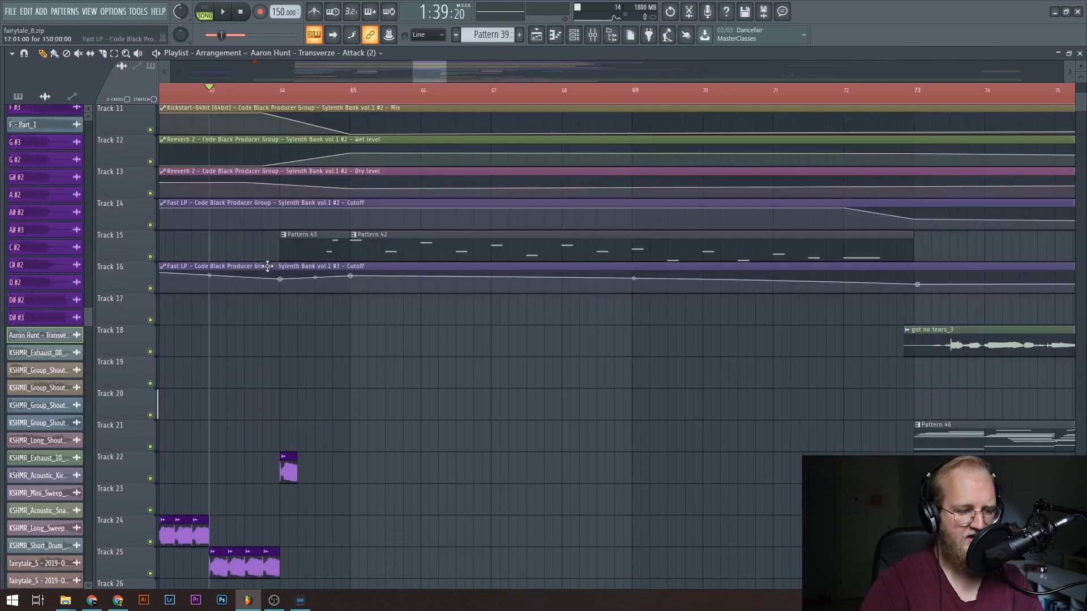
scroll(246, 435, "up", 7)
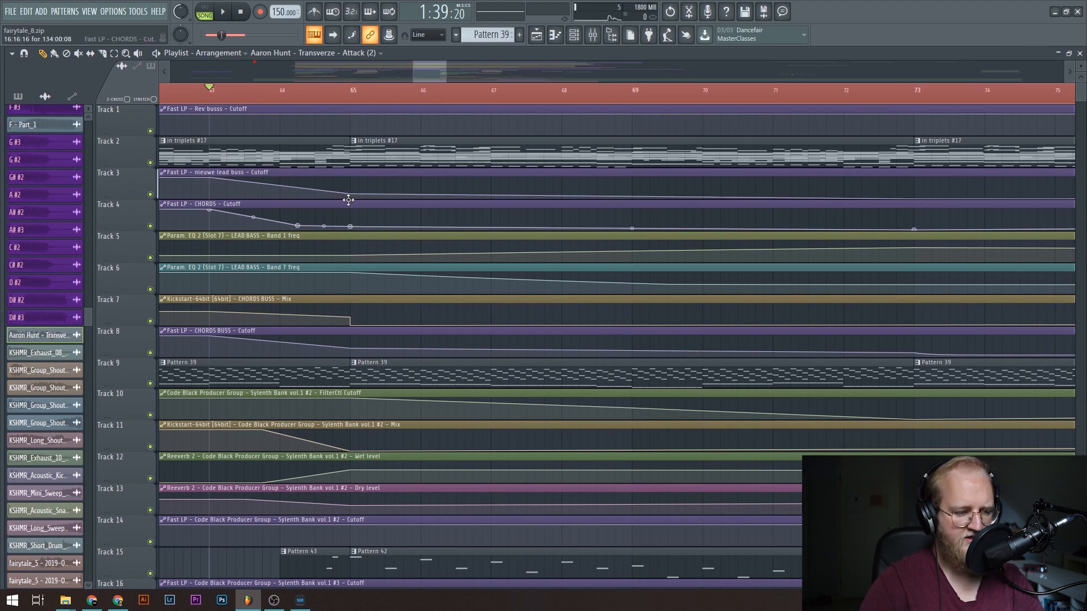
Play the breakdown from bar 63 while following the falling filter automation and the Pattern 42 notes on track 15.
key("space")
left_click_drag(423, 72, 426, 69)
scroll(390, 232, "down", 1)
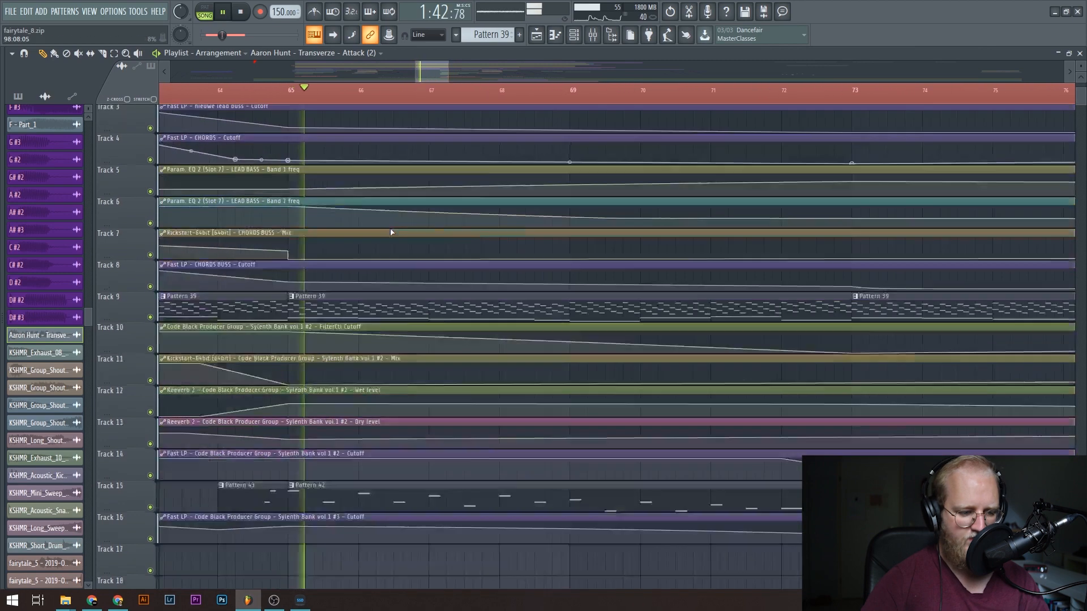
scroll(390, 232, "down", 2)
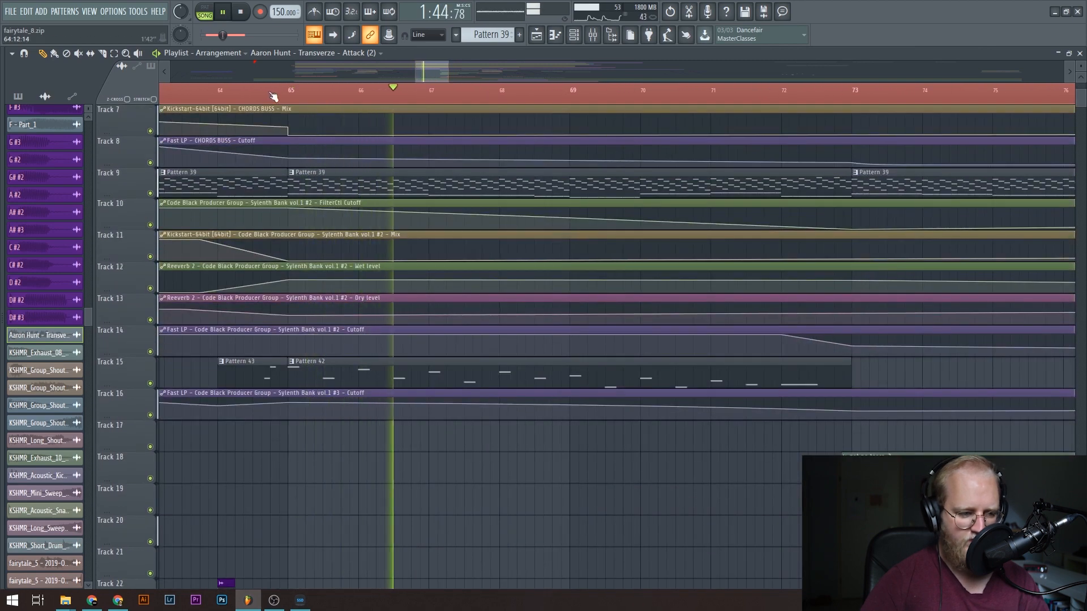
scroll(285, 98, "down", 2)
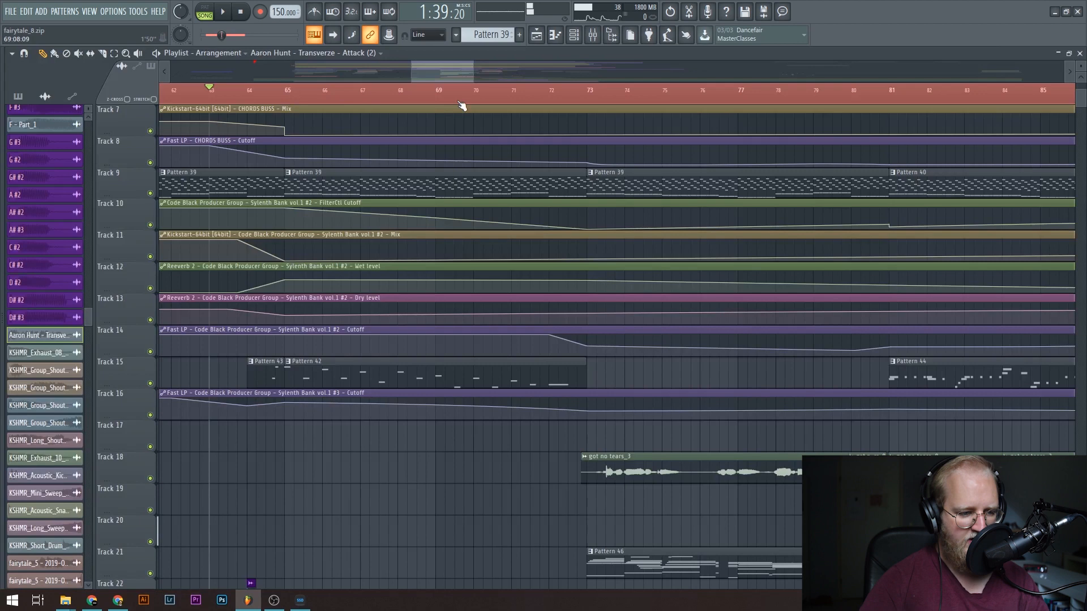
Play from just before bar 70 into the vocal section at bar 73, following the clips on the lower tracks.
left_click_drag(447, 70, 457, 84)
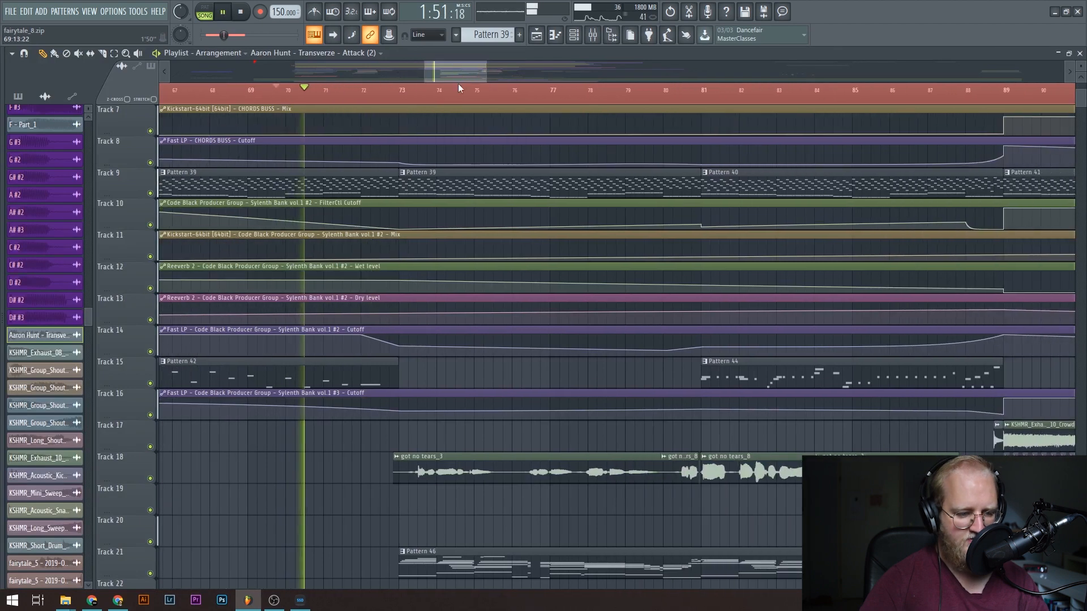
scroll(490, 384, "up", 1)
scroll(490, 384, "down", 3)
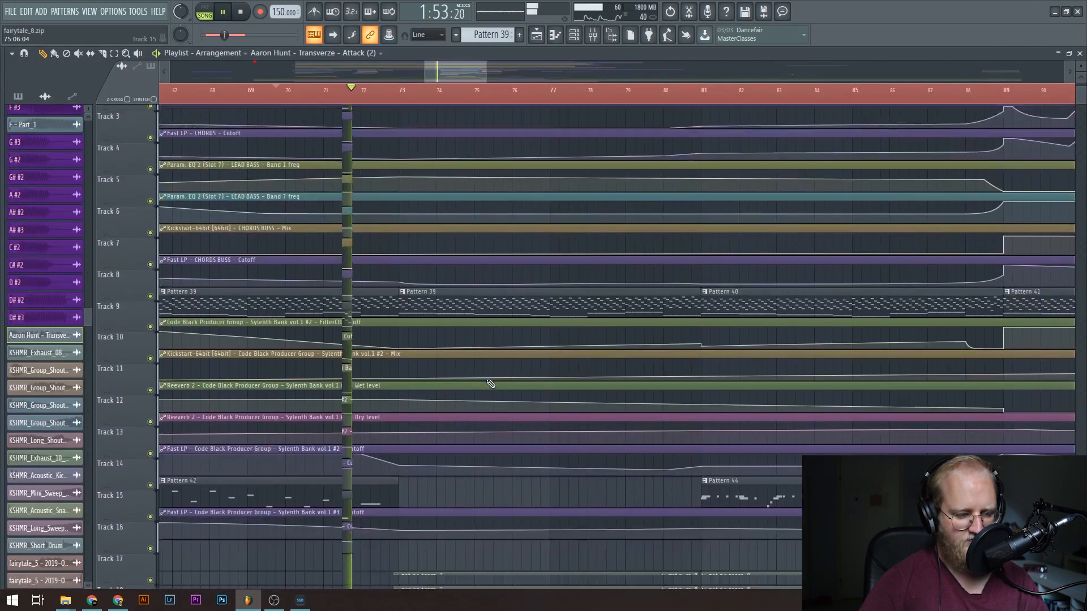
scroll(490, 384, "down", 4)
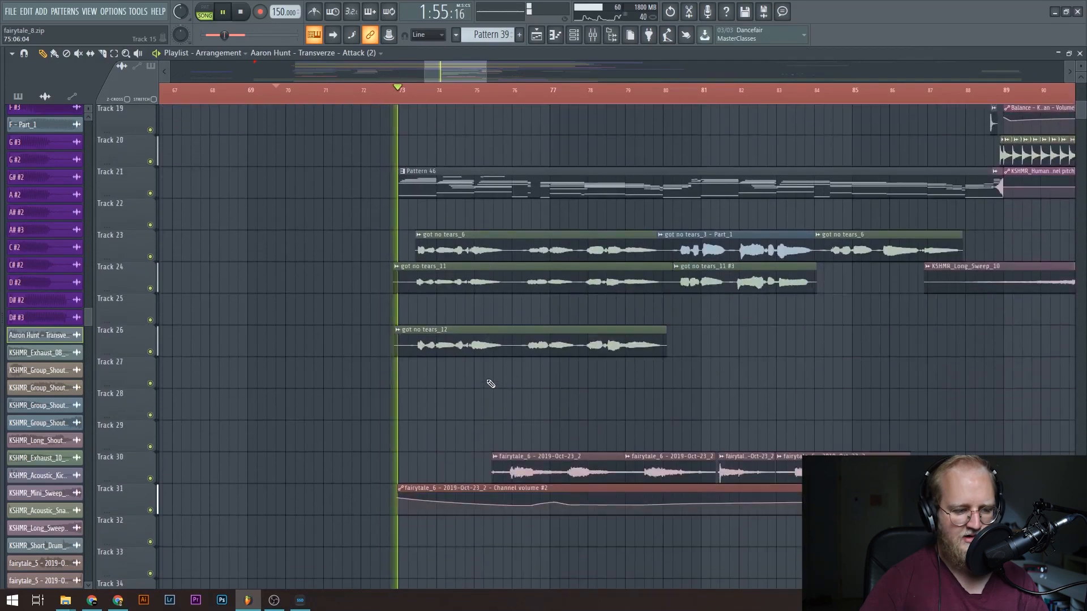
View Pattern 46's Kontakt 5 notes in the piano roll during playback, then stop and return to the playlist.
double_click(447, 173)
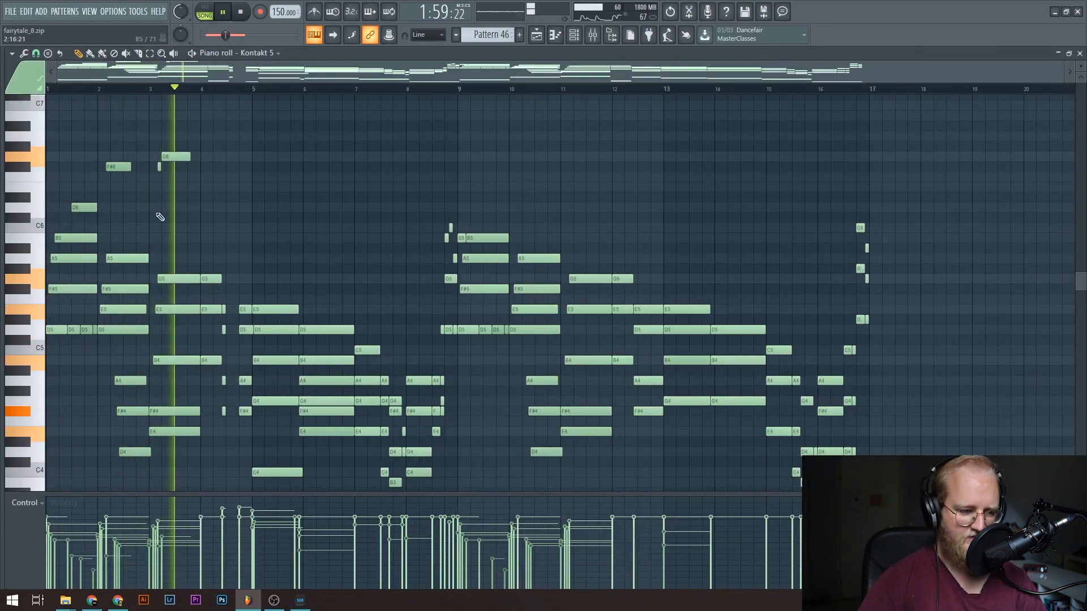
scroll(214, 89, "up", 3)
scroll(306, 299, "down", 6)
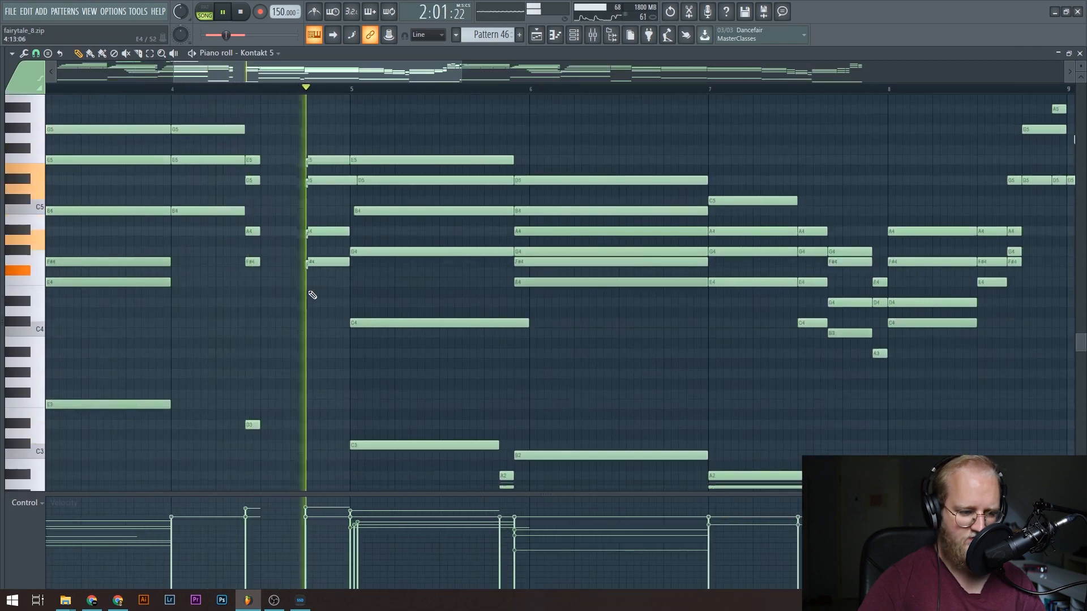
scroll(434, 223, "up", 4)
key("space")
left_click(537, 36)
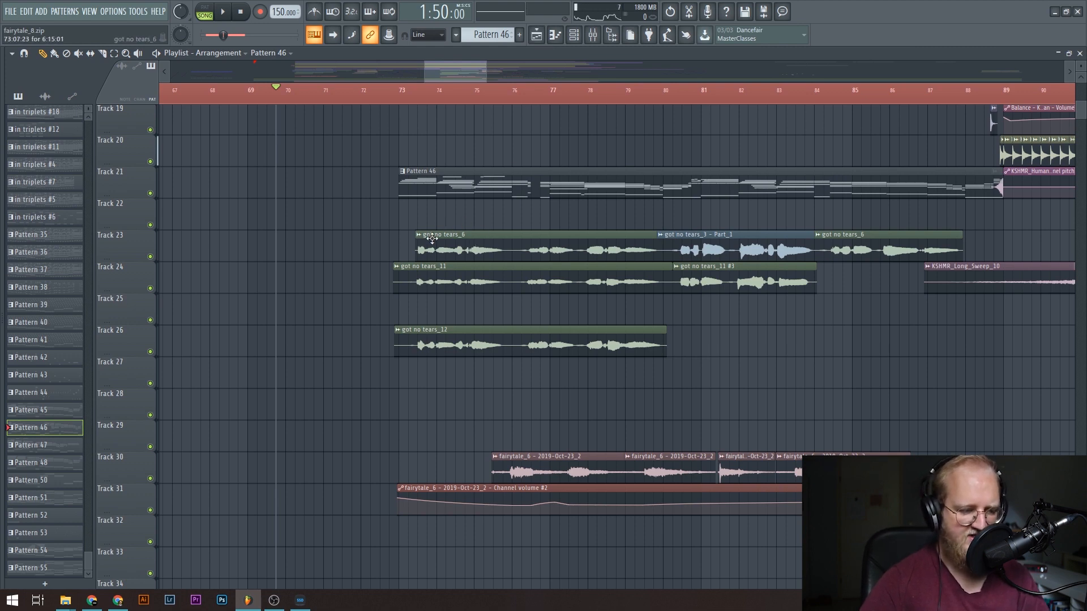
Move the playhead to bar 73, reopen Pattern 46's Kontakt 5 notes and play the pattern's opening bars on their own.
scroll(428, 243, "up", 2)
scroll(507, 99, "up", 3)
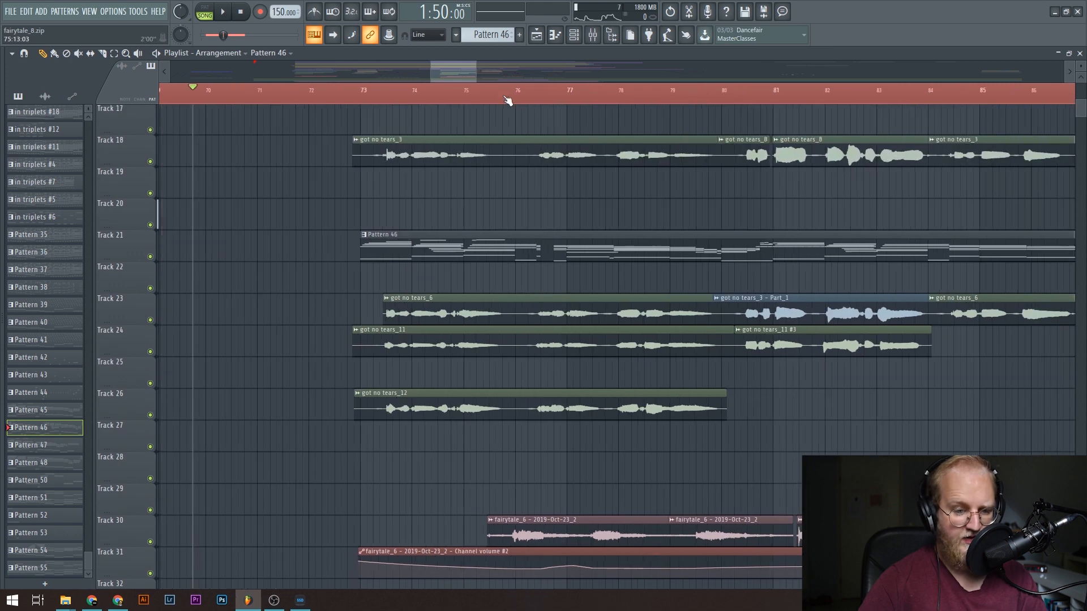
left_click_drag(462, 63, 468, 66)
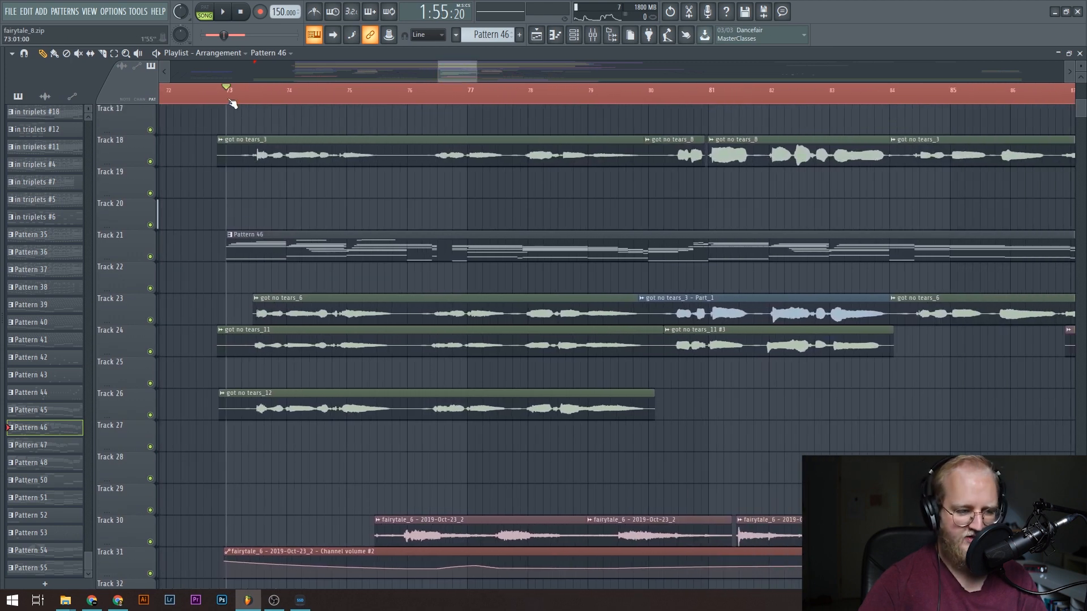
double_click(299, 242)
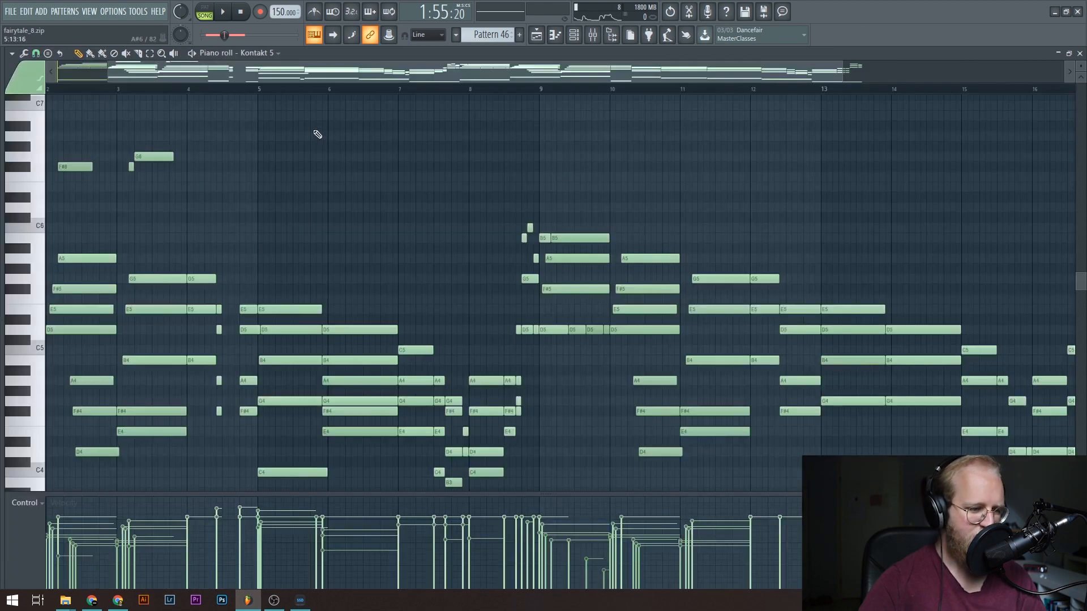
key("space")
scroll(96, 90, "up", 2)
scroll(296, 196, "down", 3)
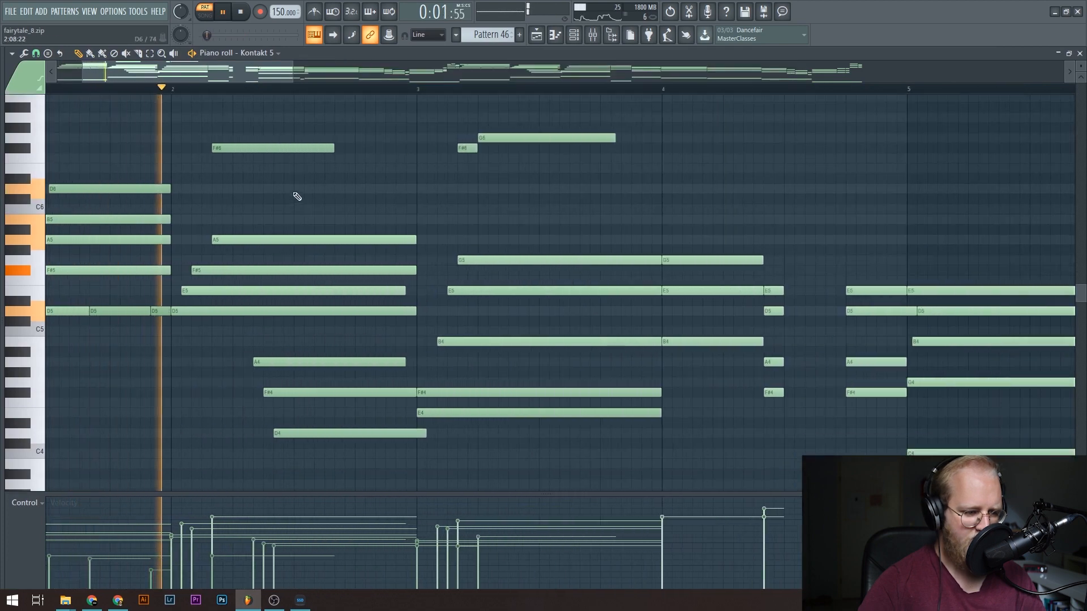
scroll(205, 82, "down", 3)
scroll(205, 85, "down", 2)
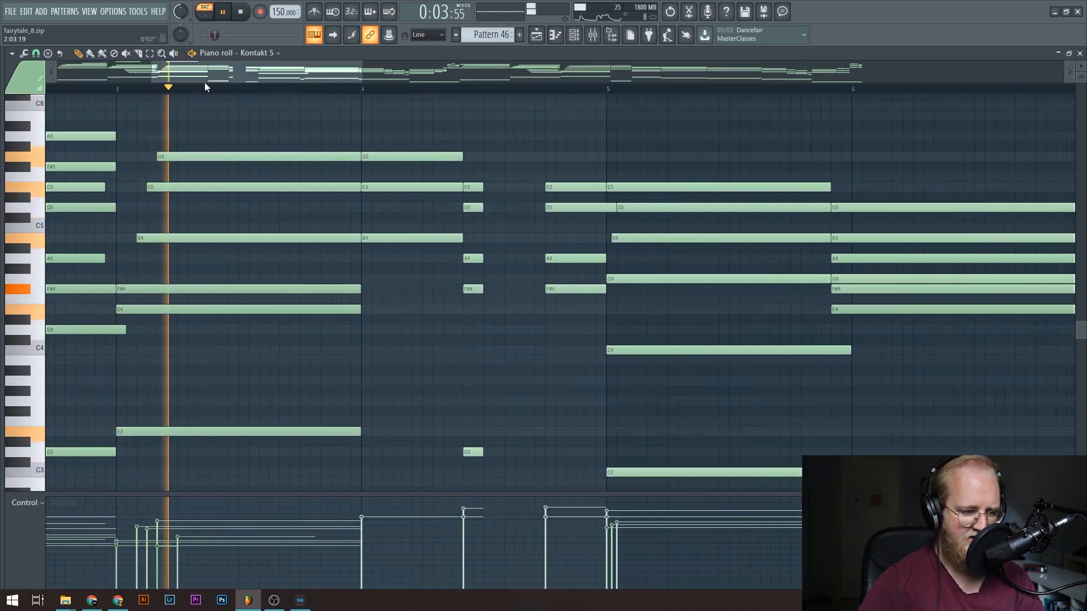
scroll(396, 224, "up", 2)
scroll(394, 222, "down", 2)
Follow the second half of Pattern 46 through its closing notes before bar 17, stop playback and return to the playlist.
left_click_drag(311, 73, 658, 50)
scroll(494, 196, "up", 3)
scroll(475, 85, "down", 5)
scroll(476, 90, "down", 4)
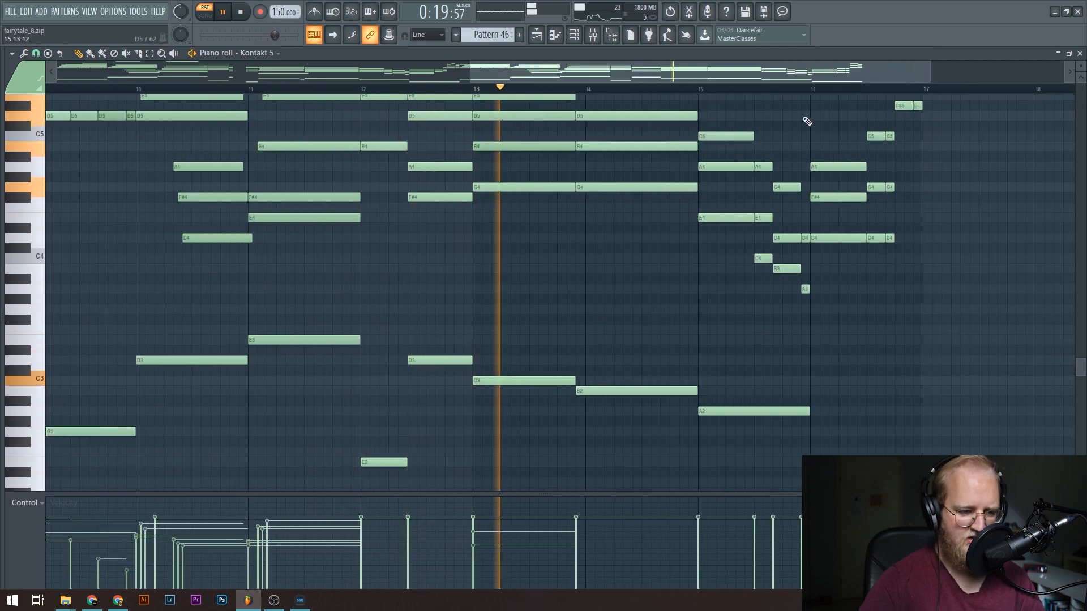
scroll(994, 180, "up", 3)
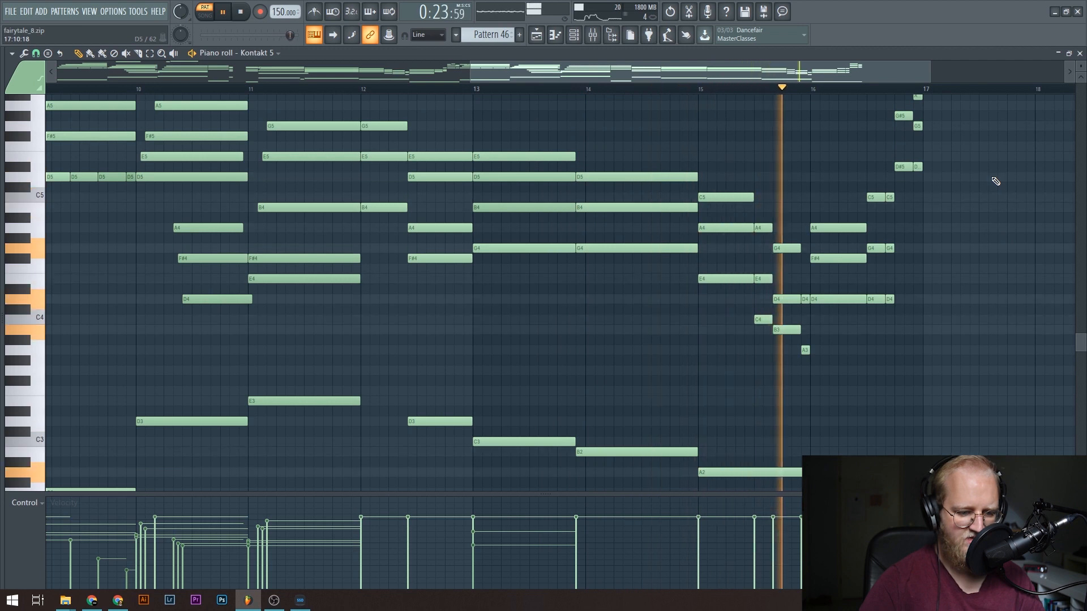
scroll(996, 181, "up", 3)
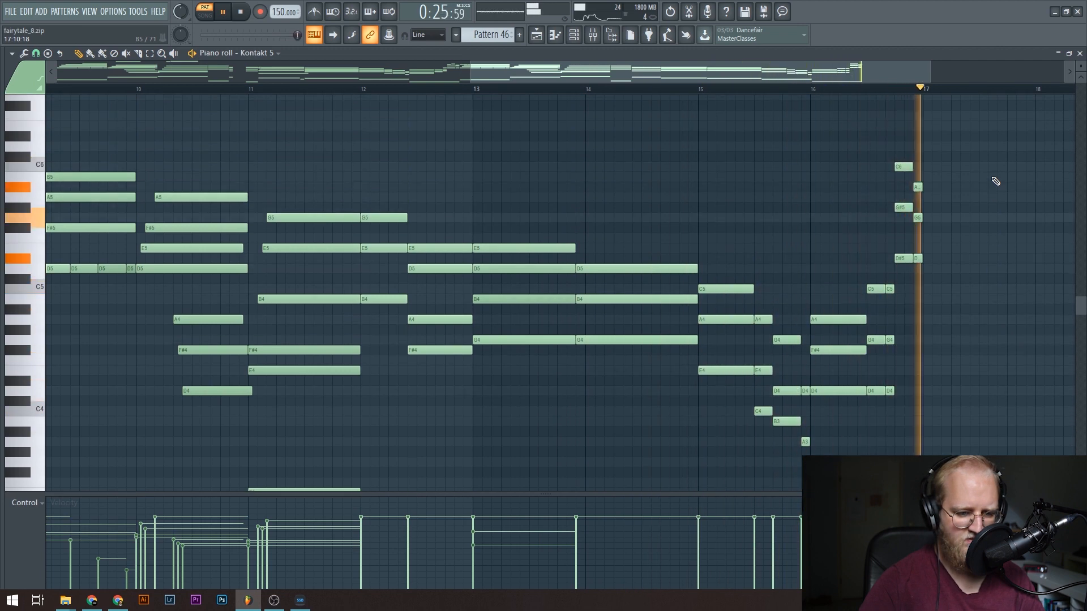
key("space")
scroll(996, 181, "down", 3)
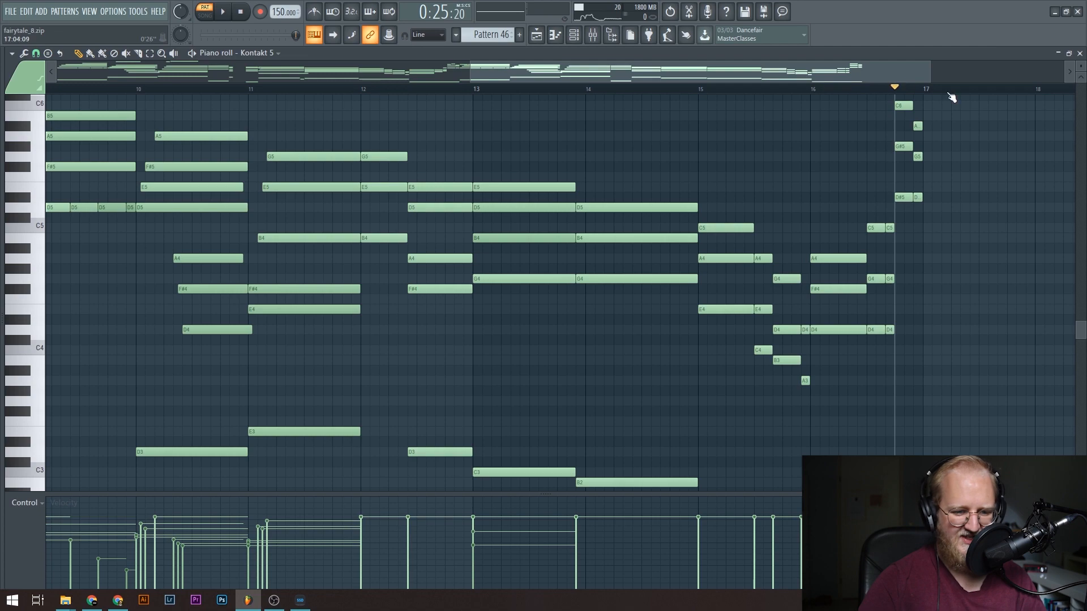
scroll(952, 97, "up", 4)
key("F5")
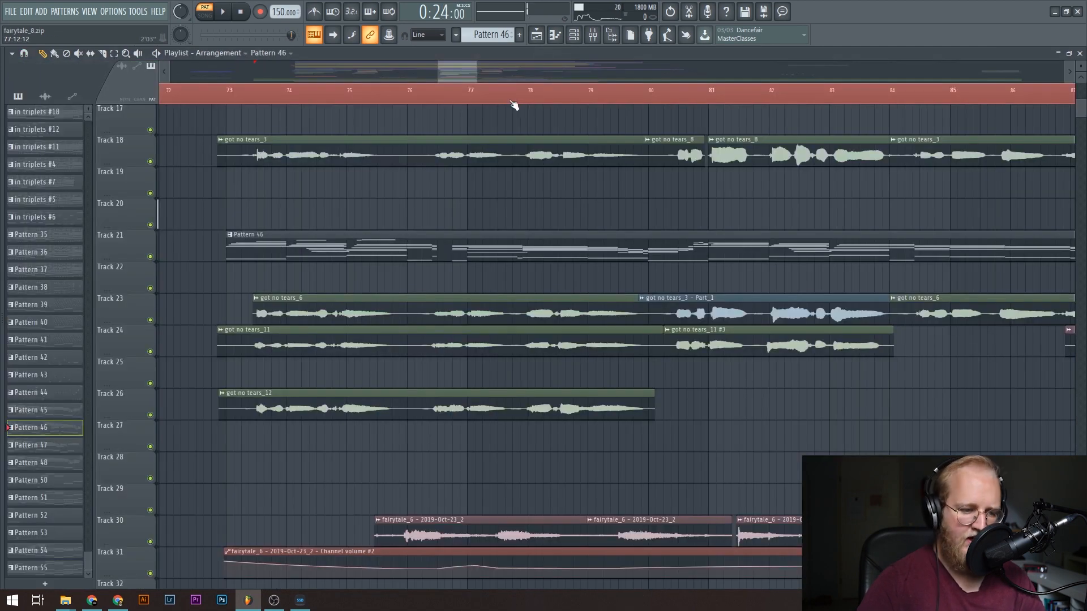
Play the song from just before bar 88 into bar 89, following the rising filter automation and the entering kicks.
scroll(350, 101, "down", 4)
scroll(417, 136, "up", 3)
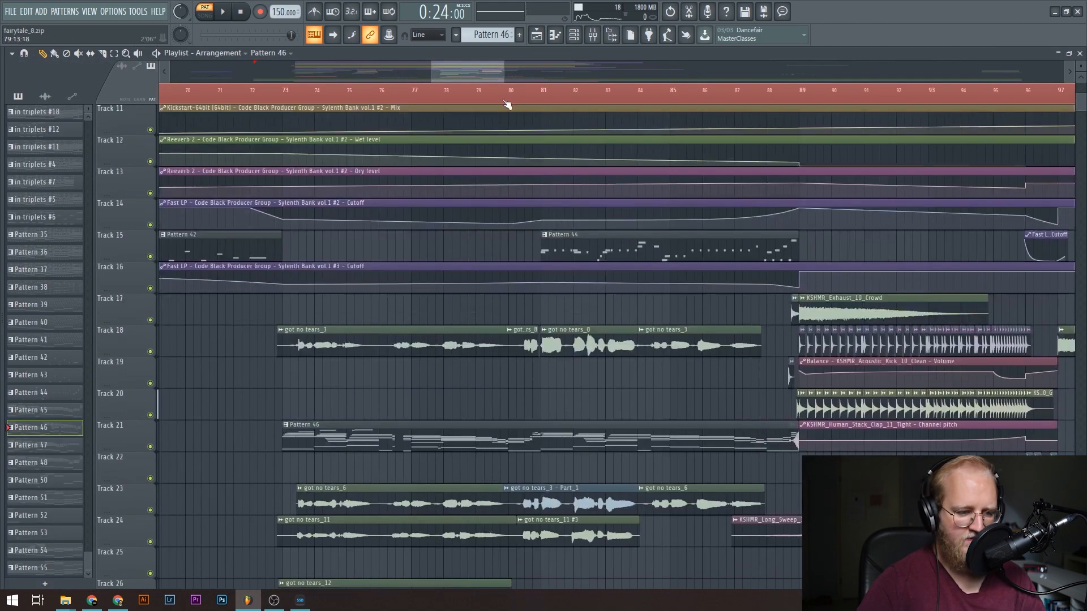
left_click(508, 102)
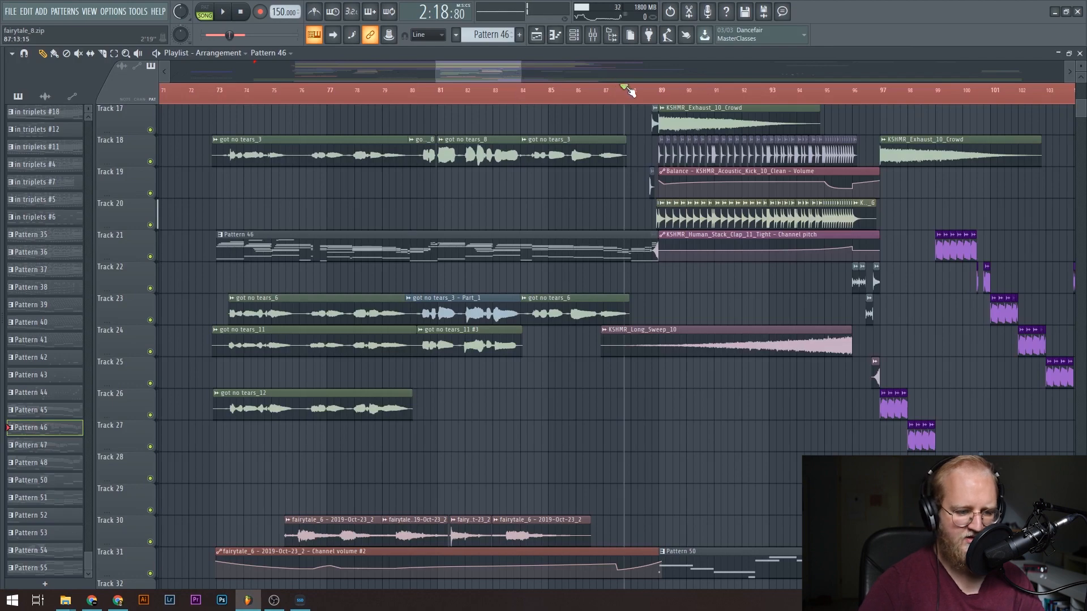
key("space")
scroll(630, 90, "up", 4)
scroll(586, 225, "up", 3)
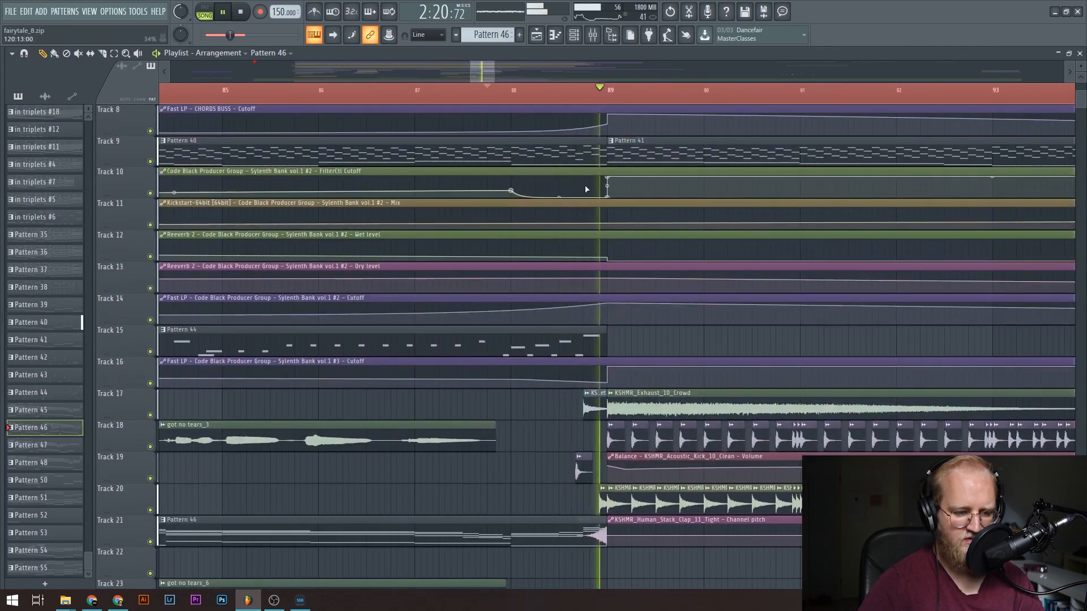
scroll(502, 97, "down", 3)
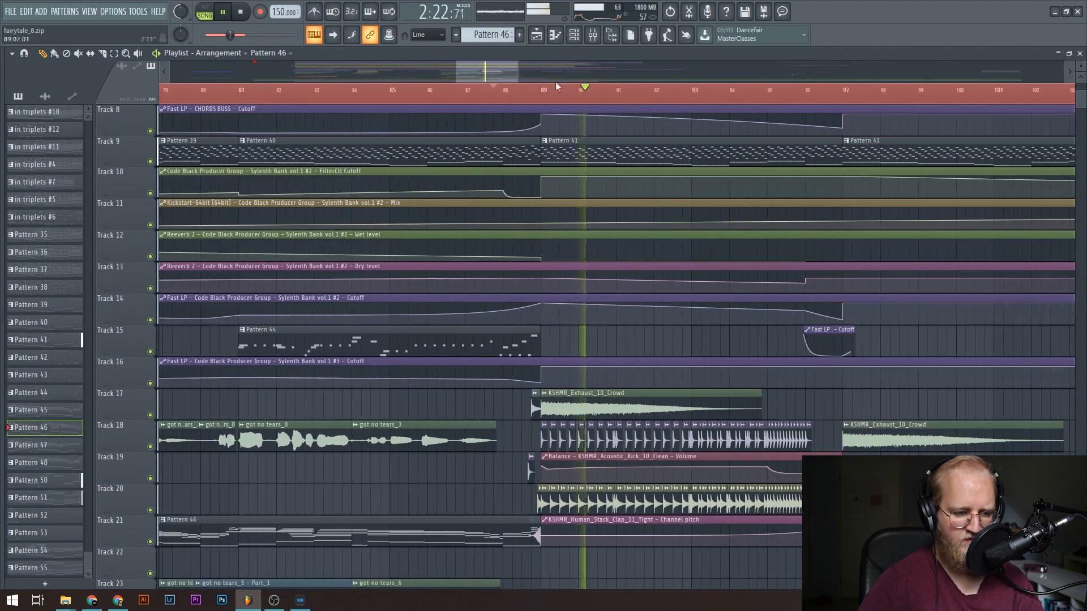
key("space")
Open the in triplets #20 pattern's CHORDS notes in the piano roll and play its final bar's transition.
scroll(472, 244, "up", 4)
scroll(472, 244, "up", 3)
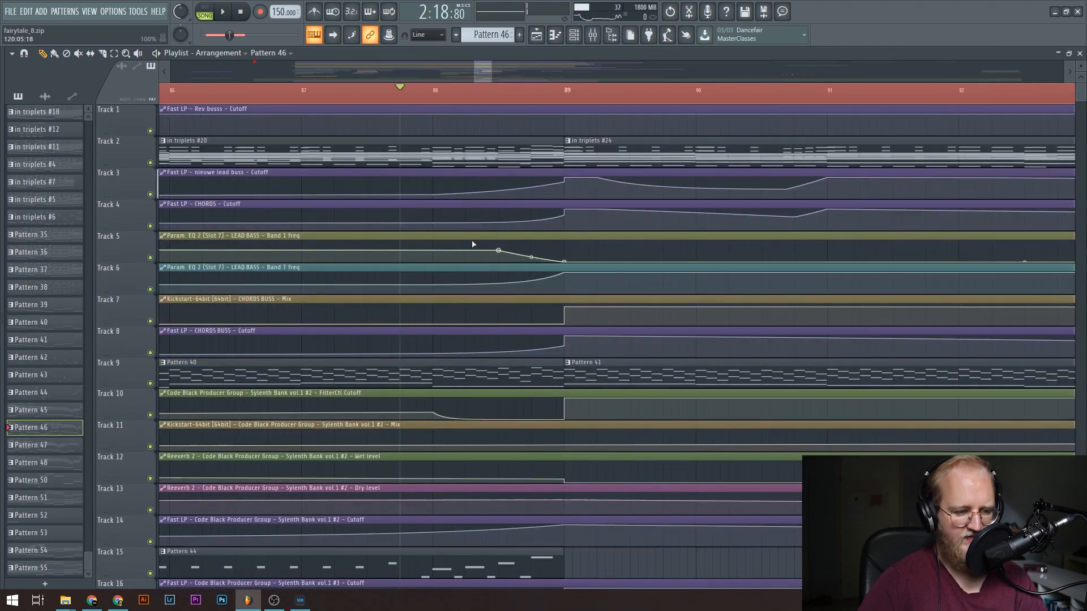
double_click(423, 153)
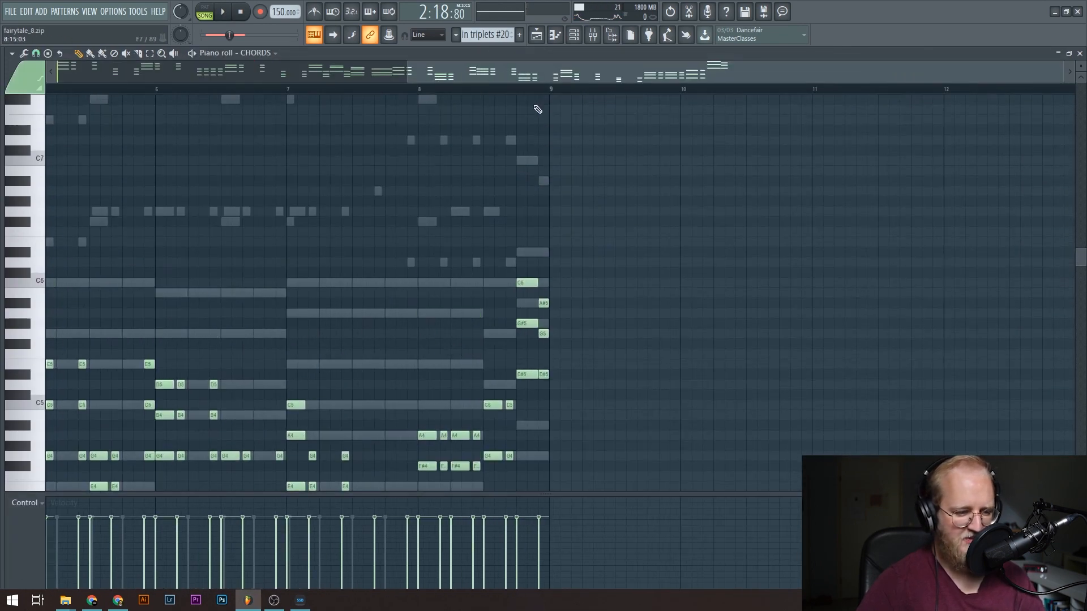
scroll(541, 96, "up", 3)
scroll(542, 95, "down", 2)
scroll(562, 251, "down", 4)
key("space")
scroll(569, 251, "up", 1)
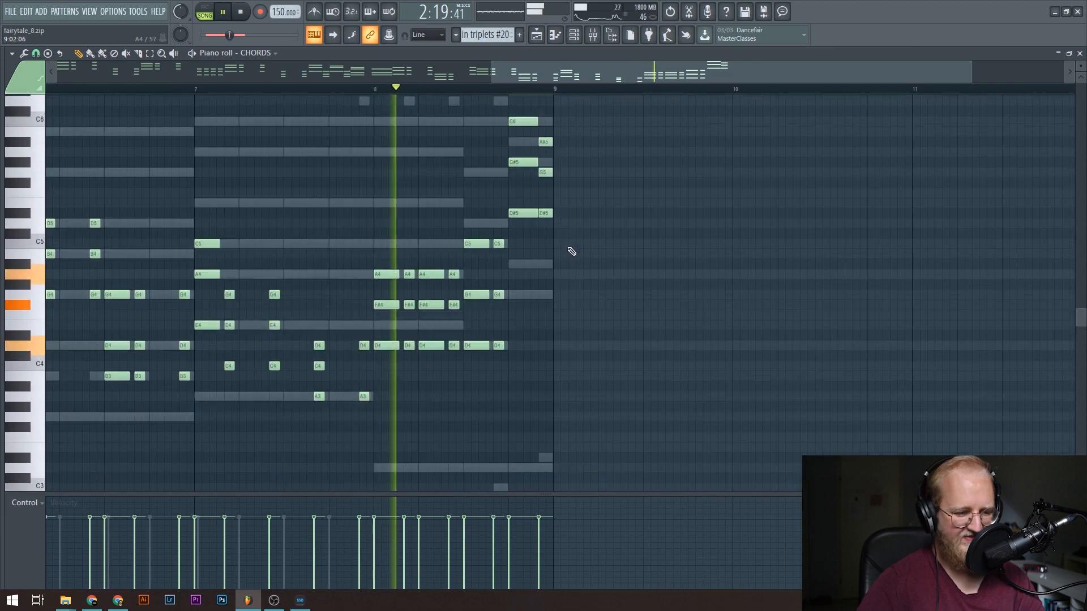
scroll(571, 250, "up", 3)
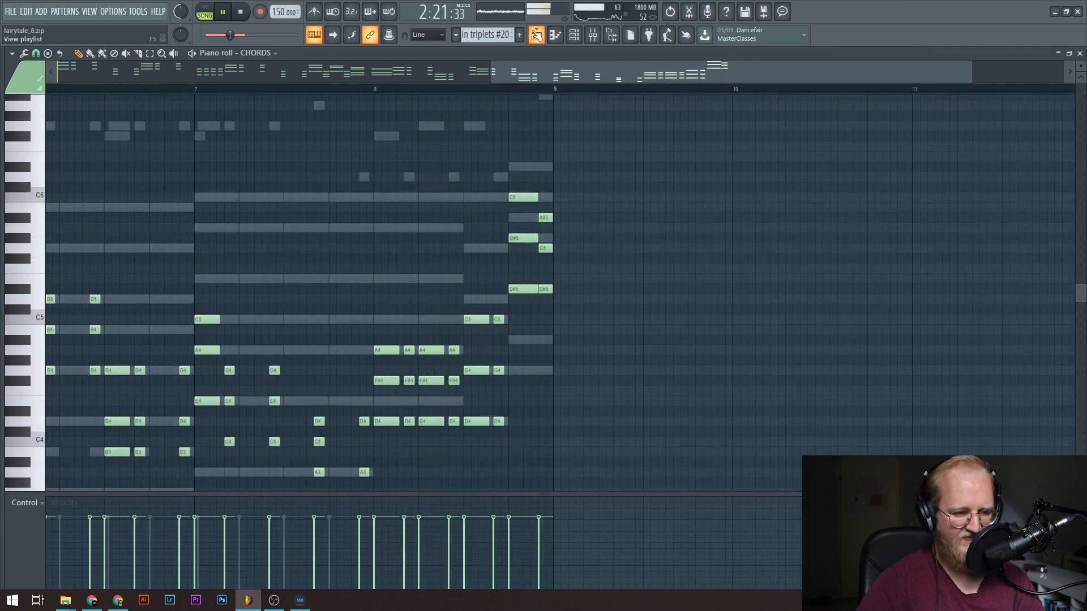
Open the in triplets #24 pattern from the playlist and view its CHORDS notes and FAT LEAD melody during playback.
left_click(537, 35)
double_click(581, 148)
scroll(566, 94, "down", 3)
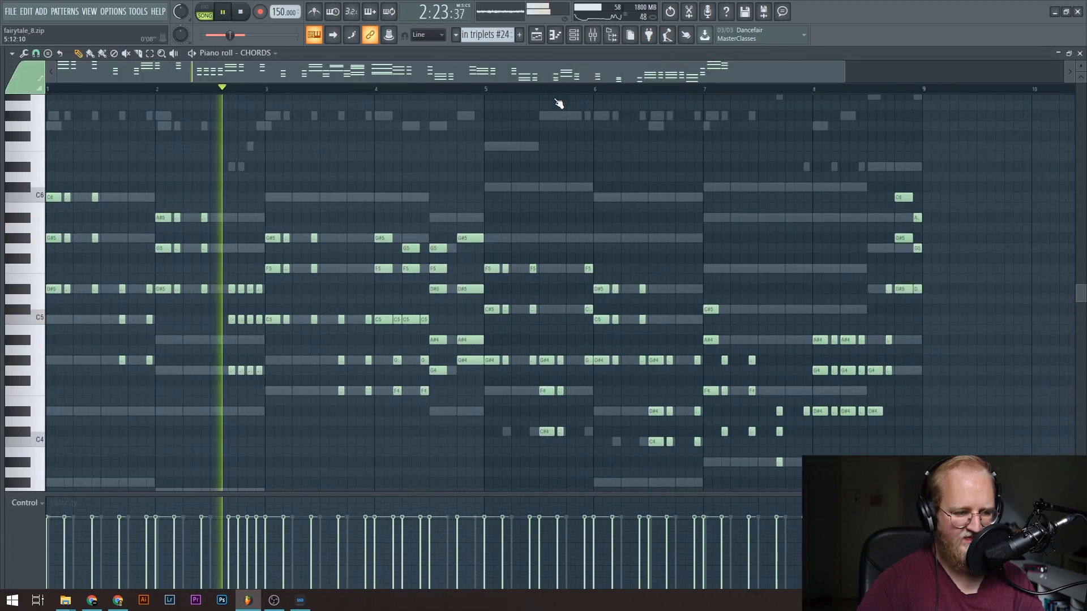
scroll(283, 238, "up", 5)
right_click(274, 146)
right_click(275, 147)
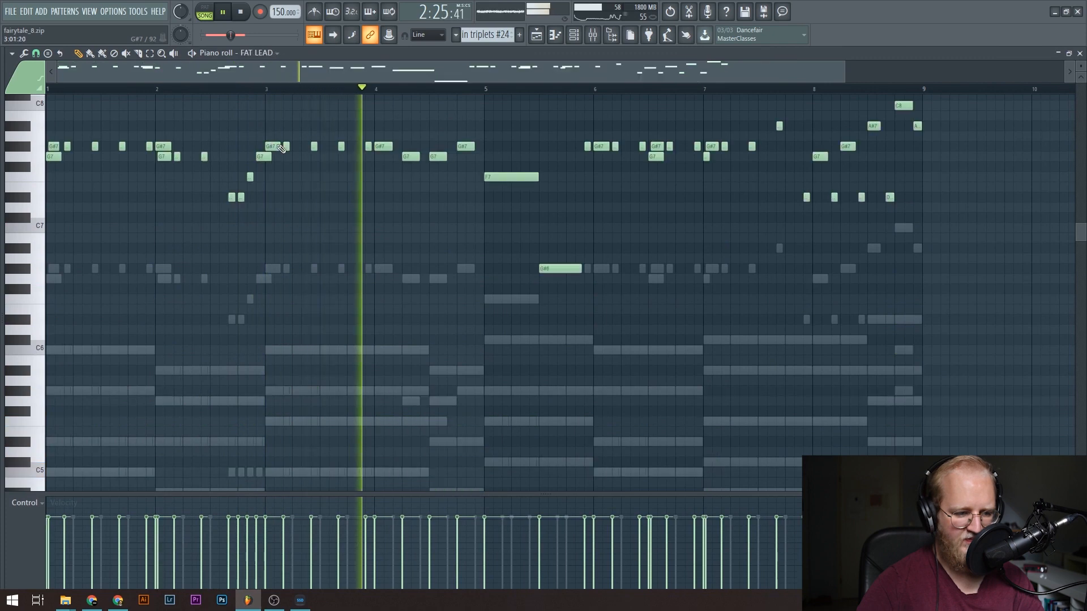
Return from the FAT LEAD notes to the playlist and follow the in triplets #24 section's filter automation until playback is stopped.
scroll(362, 190, "up", 4)
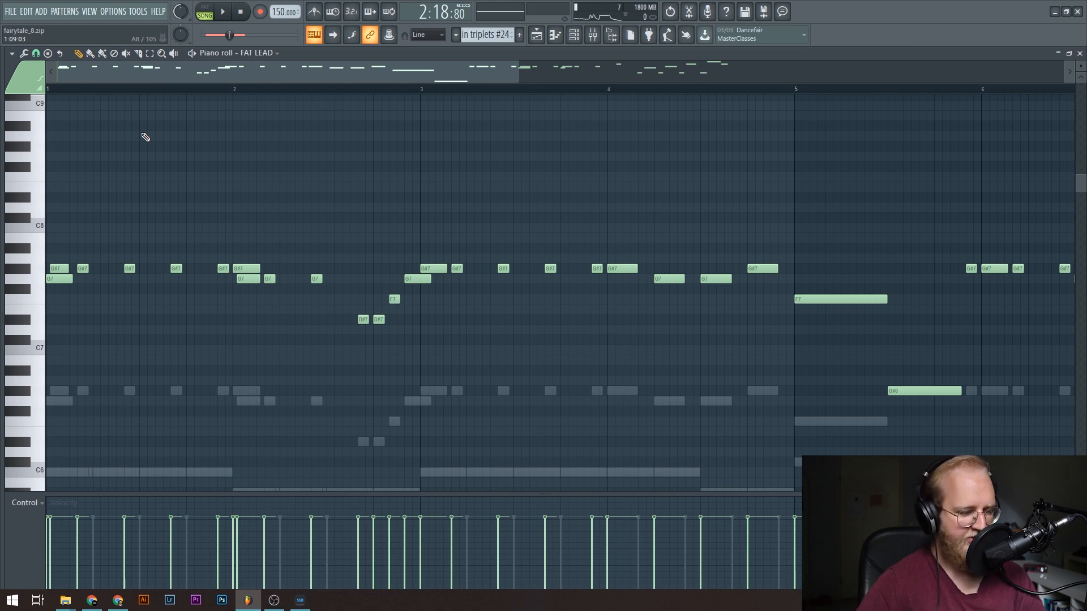
key("F5")
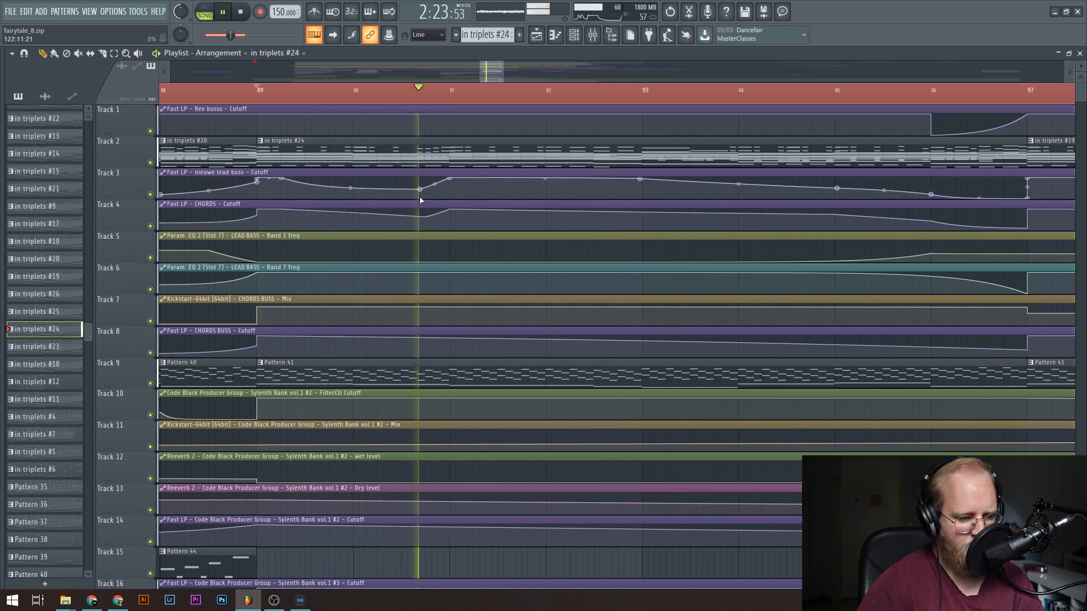
key("space")
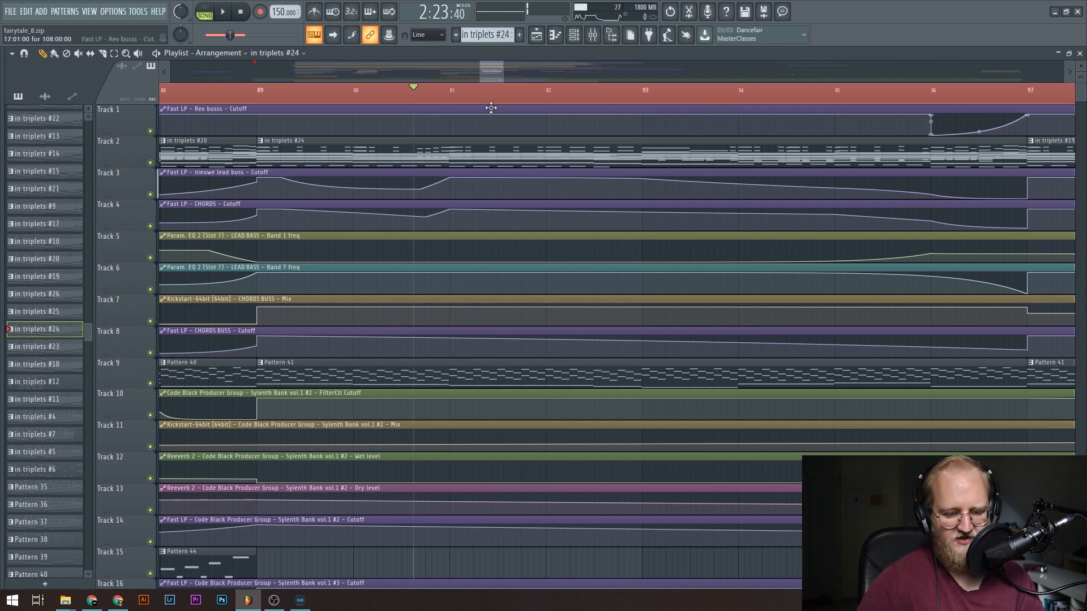
Open Pattern 51 from Track 33 and play through its Nexus_2 chord notes in the piano roll.
scroll(391, 207, "down", 8)
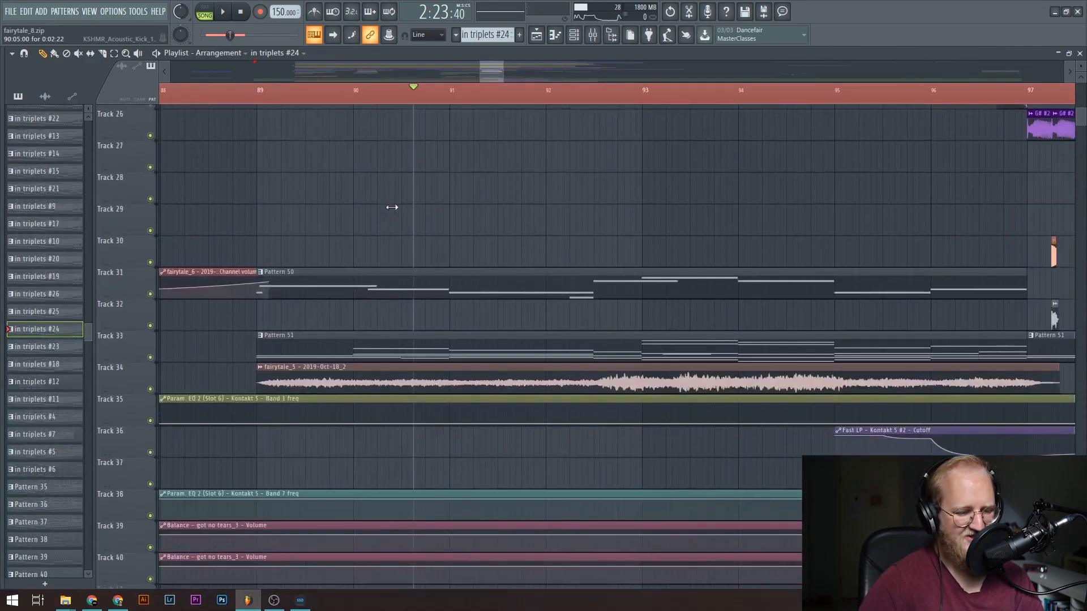
key("space")
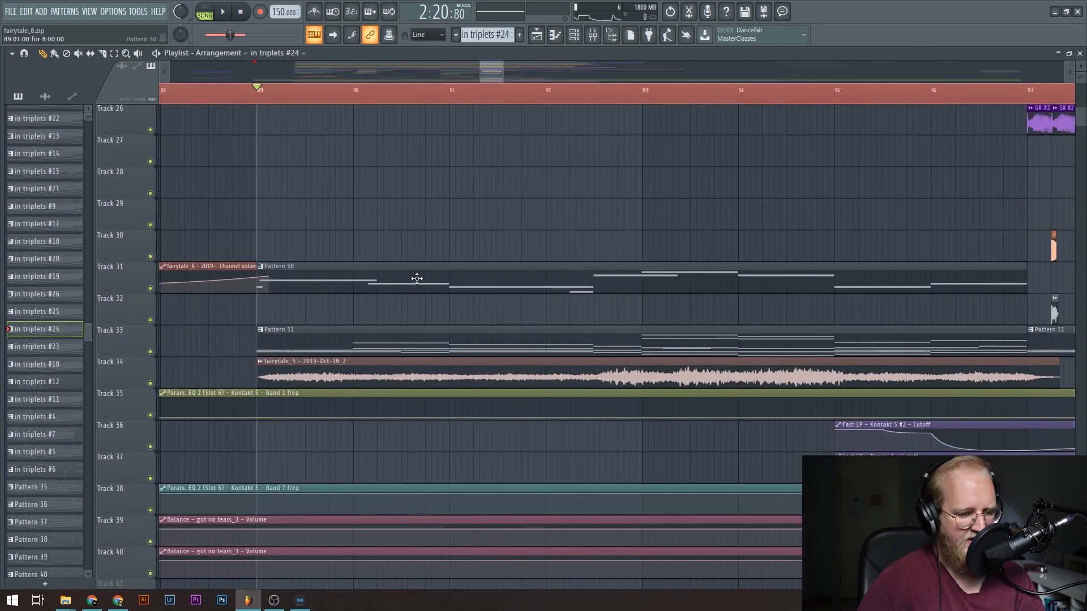
double_click(412, 331)
scroll(205, 99, "down", 3, "ctrl")
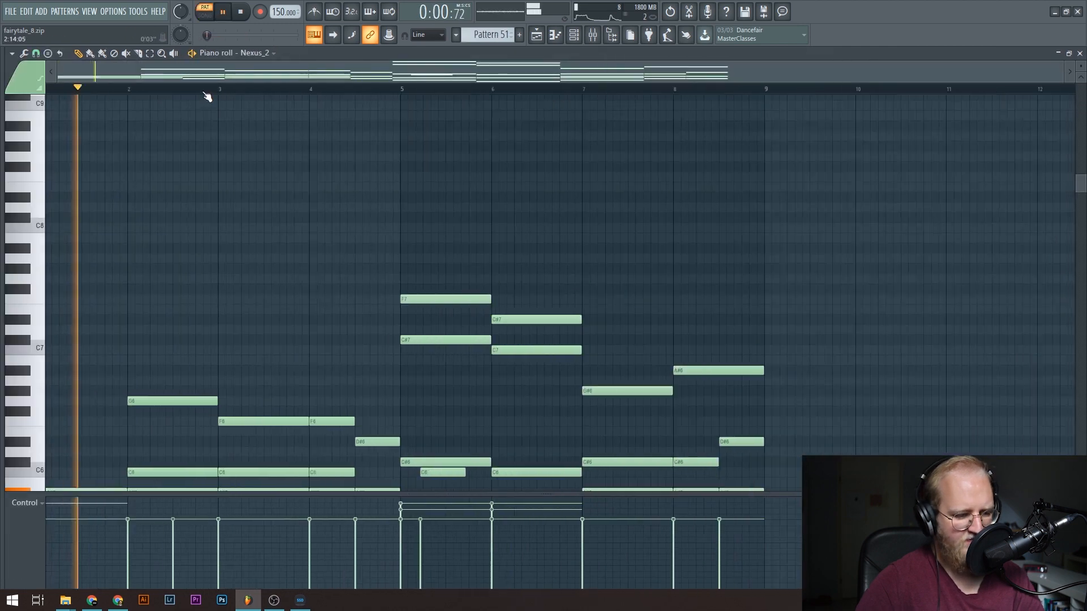
scroll(164, 181, "down", 4)
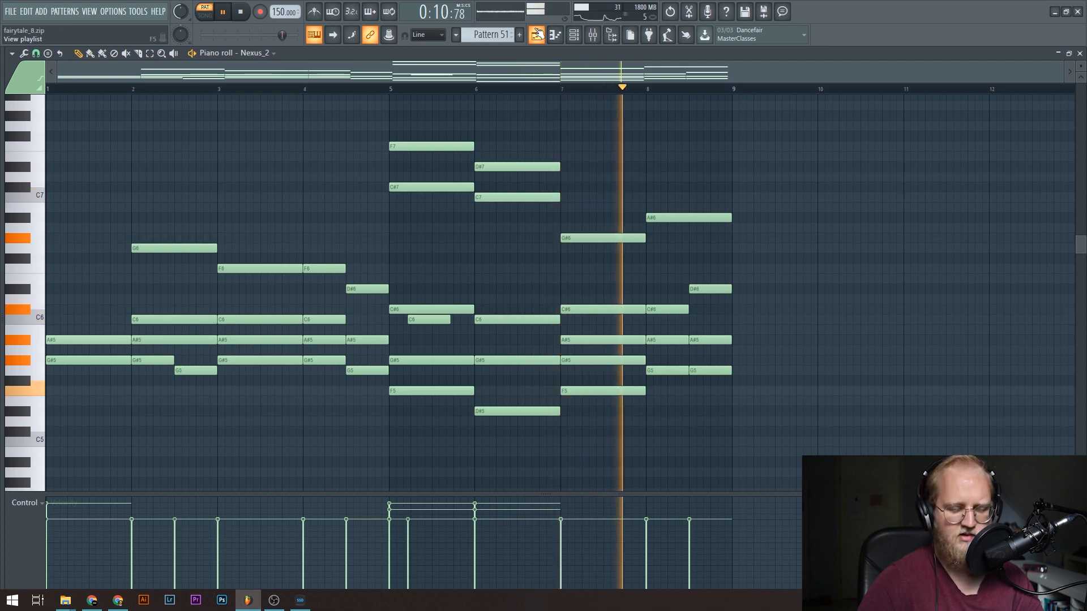
key("space")
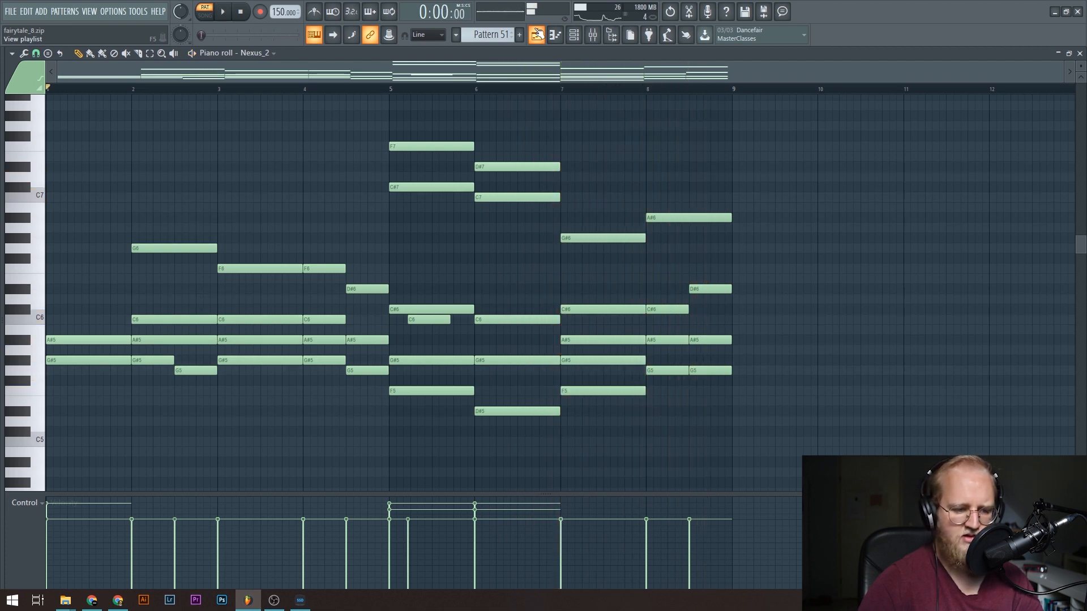
Open Pattern 50 from the playlist and view its Sylenth melody notes in the piano roll.
left_click(538, 35)
double_click(303, 276)
scroll(320, 106, "down", 1)
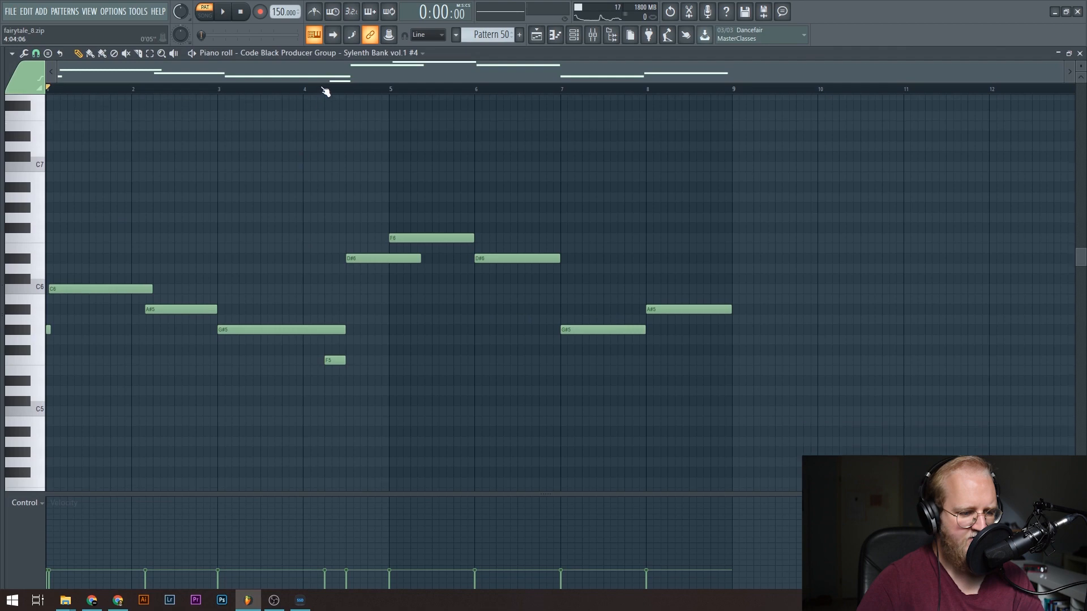
scroll(283, 185, "up", 1)
Show the Sylenth Bank vol 1 #4 instrument from the channel rack while Pattern 50 plays, and stop playback.
left_click(192, 54)
left_click(574, 35)
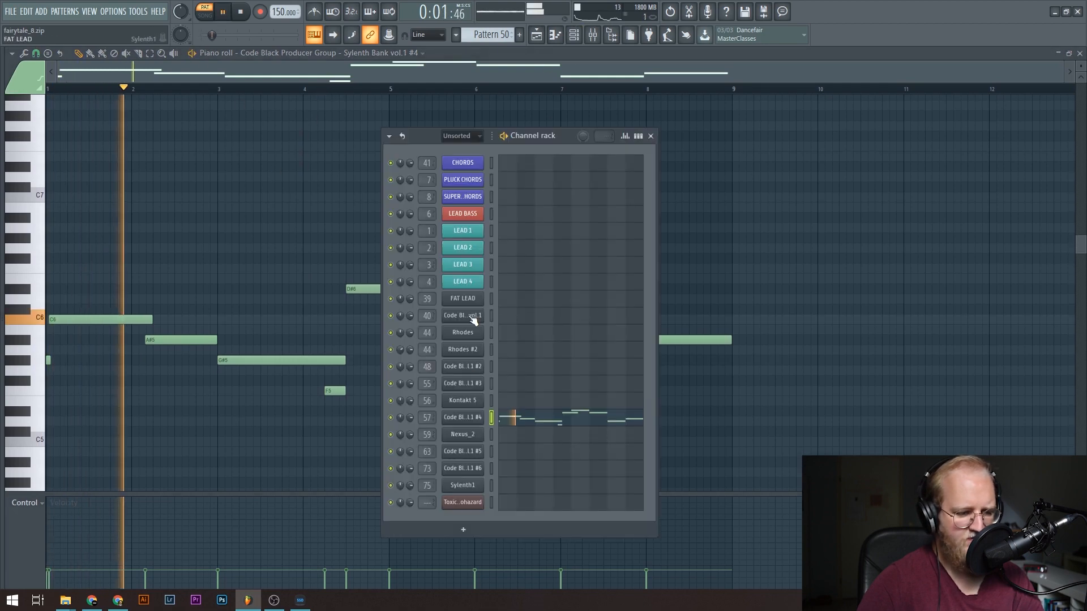
left_click(470, 420)
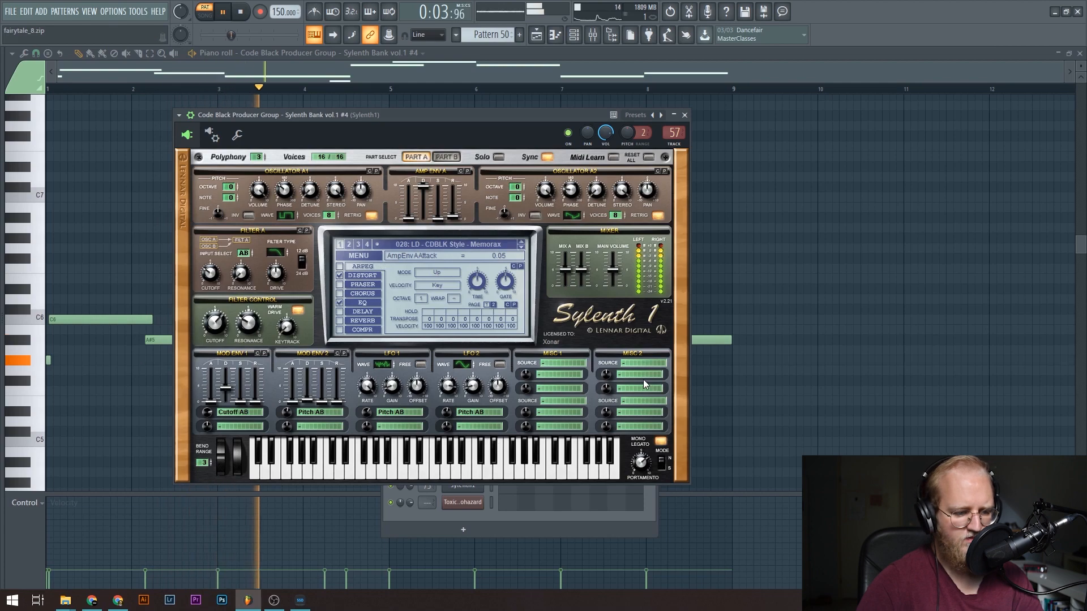
left_click_drag(361, 118, 454, 117)
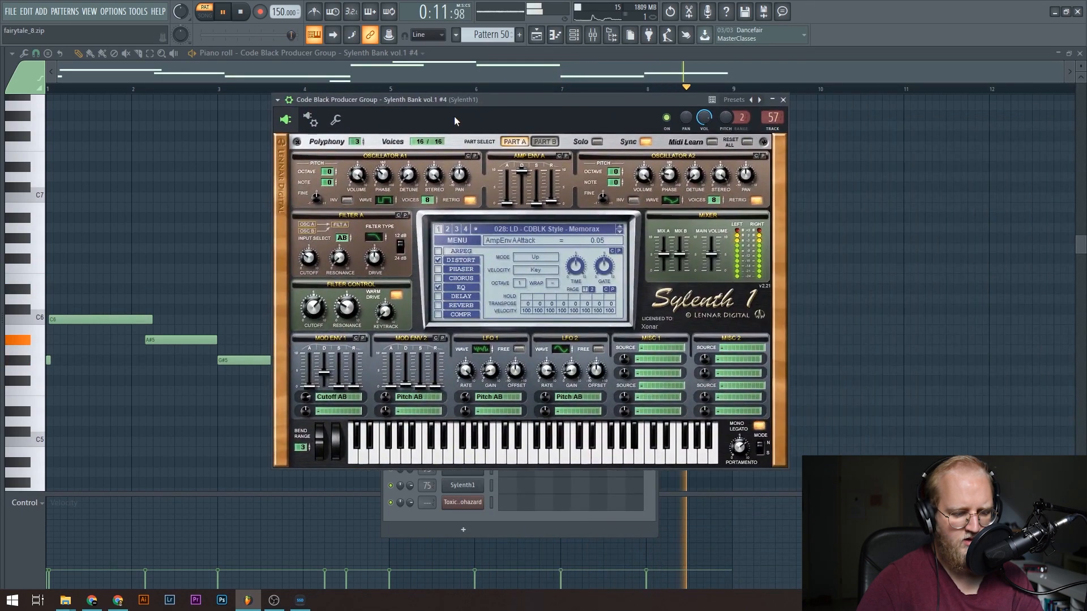
key("space")
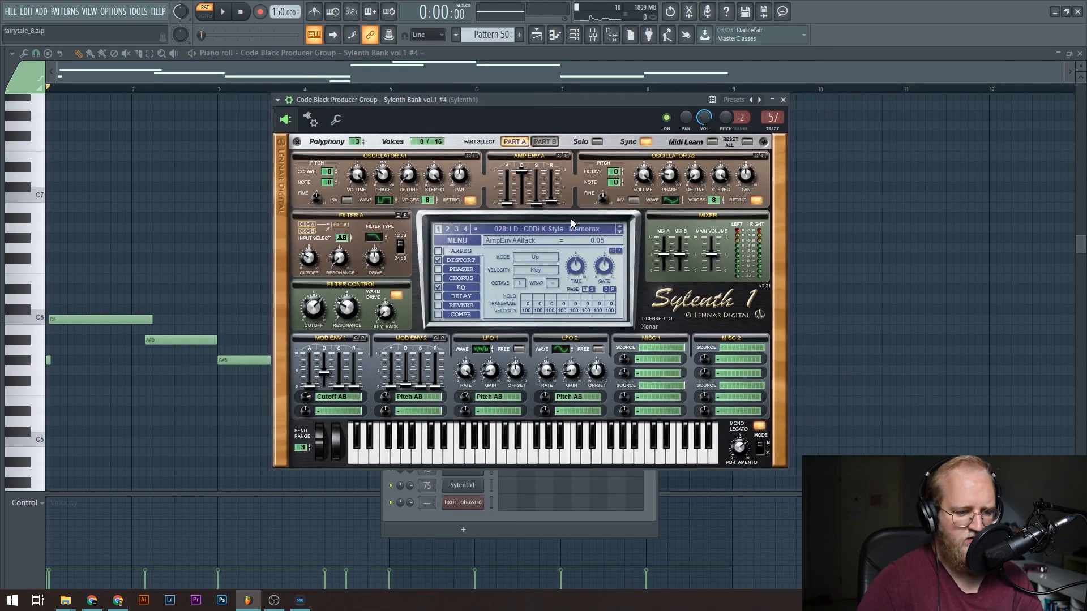
Return to the playlist and play the isolated kick and snare build-up on Tracks 18 and 20 from bar 89.
left_click(541, 34)
left_click(259, 97)
scroll(420, 192, "up", 10)
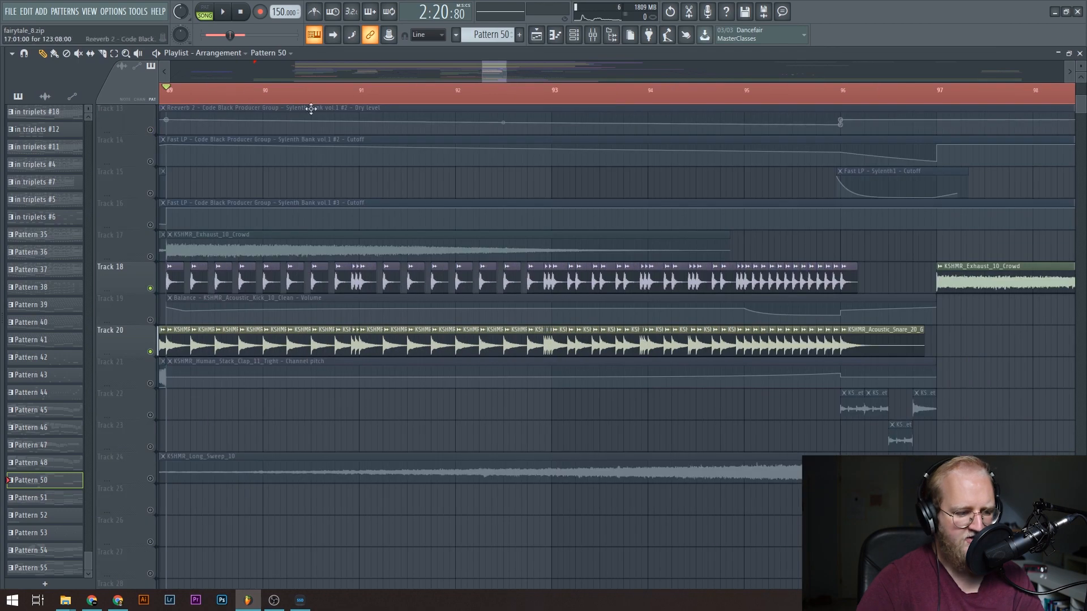
scroll(311, 106, "up", 3)
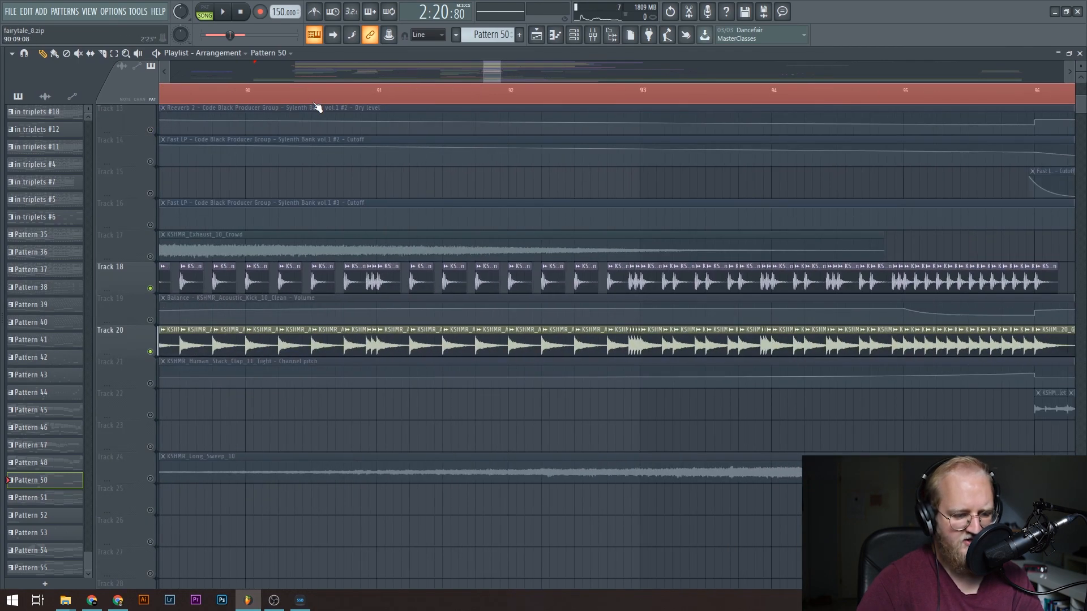
scroll(317, 107, "up", 4)
key("space")
scroll(306, 102, "down", 5)
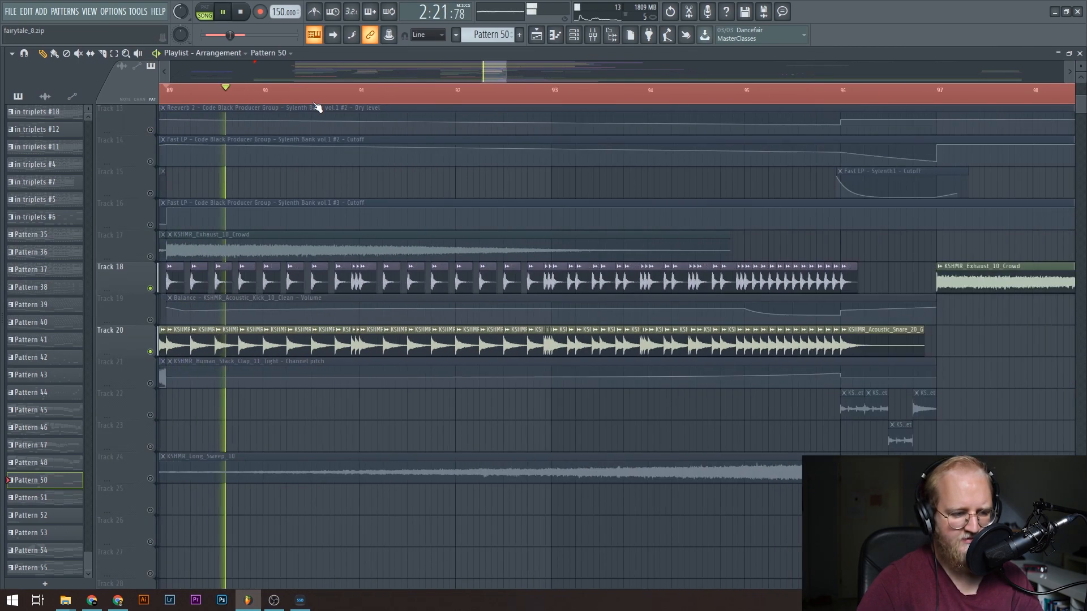
Follow the accelerating kick and snare clips on Tracks 18 and 20 up to bar 96, and stop playback.
scroll(340, 101, "up", 5)
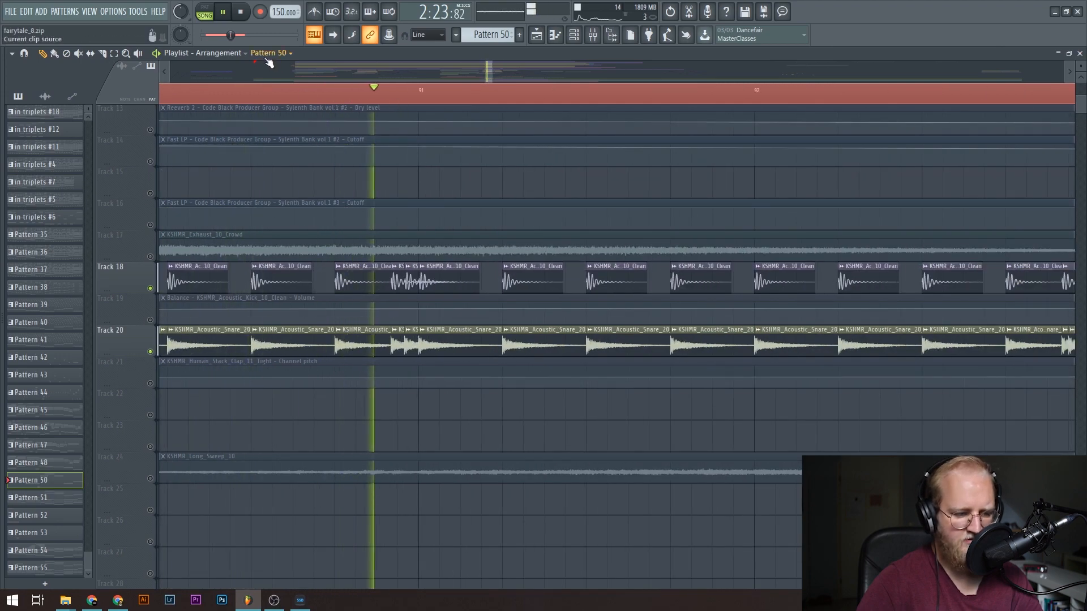
scroll(236, 102, "down", 5)
scroll(490, 95, "up", 5)
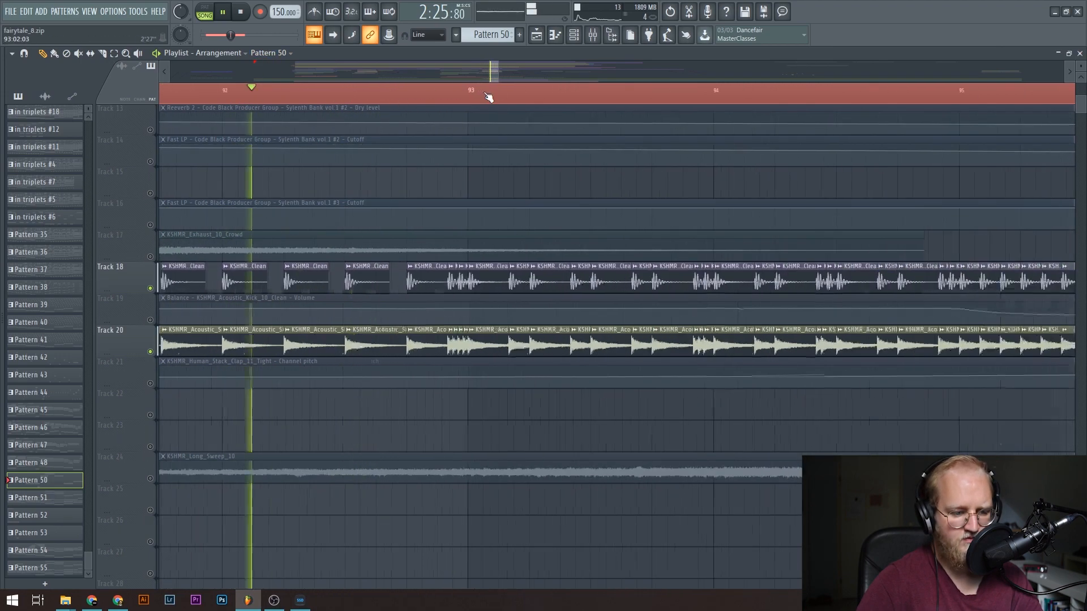
scroll(238, 102, "down", 5)
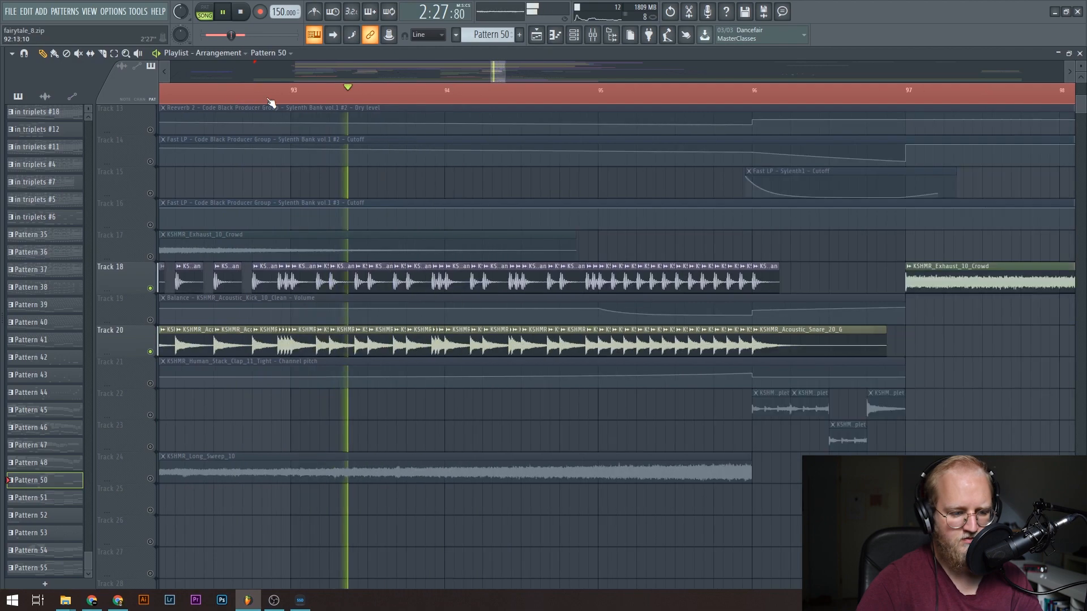
scroll(448, 99, "up", 5)
scroll(447, 99, "down", 5)
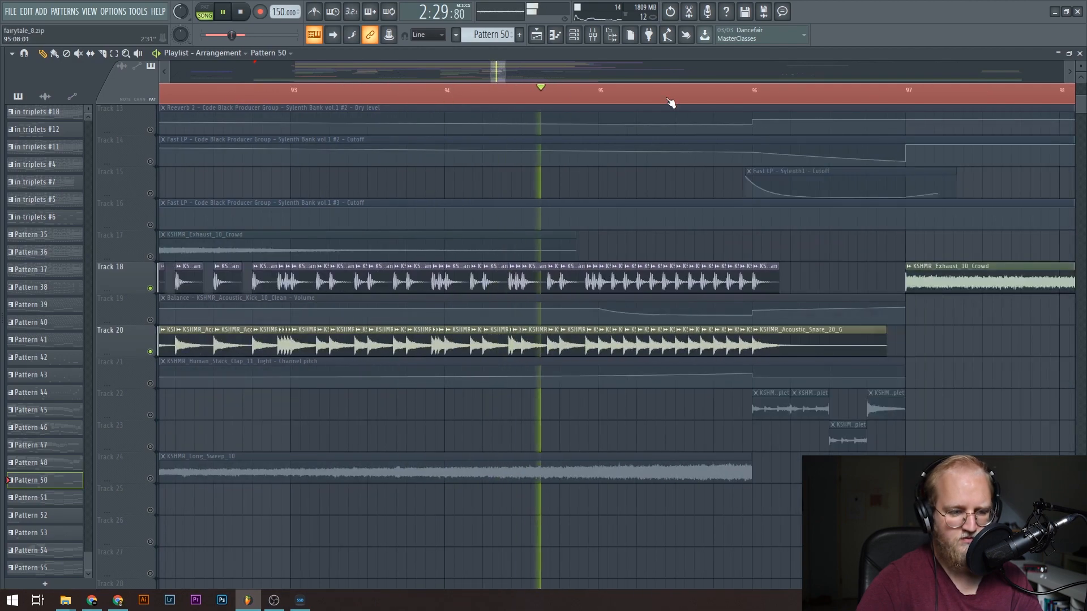
scroll(733, 100, "down", 3)
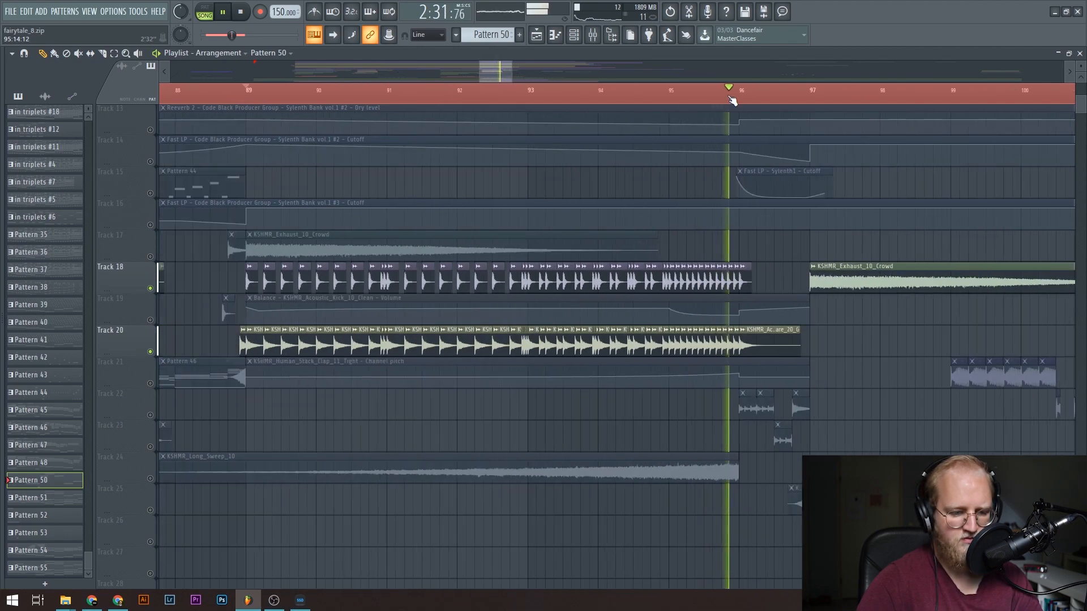
key("space")
Unmute Tracks 22 and 23 and play the drum fill from bar 96.
left_click(150, 414)
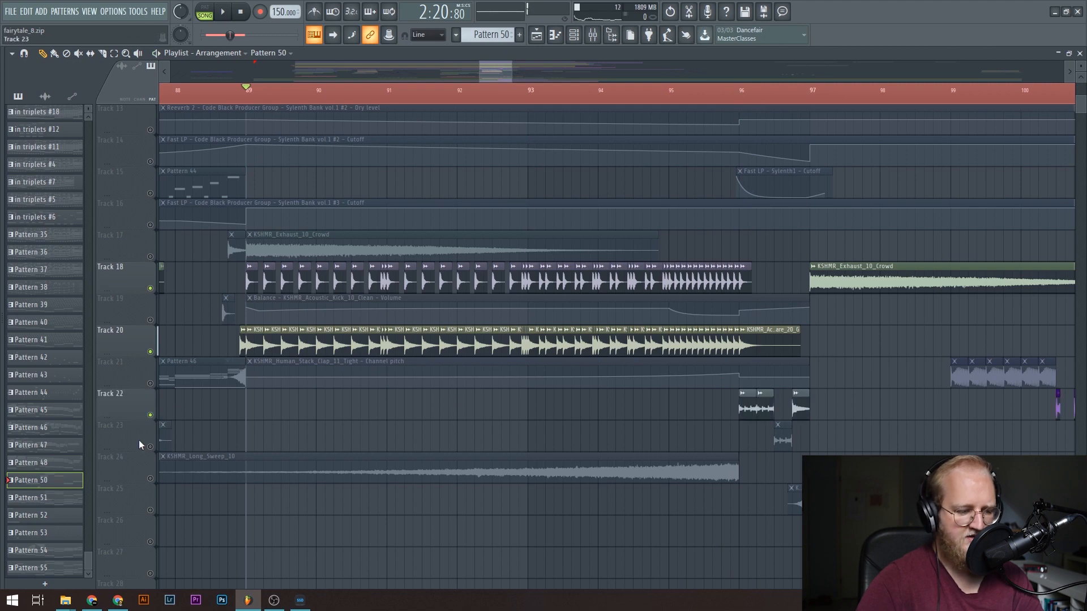
left_click(150, 447)
left_click(738, 102)
key("space")
key("space")
key("space")
key("space")
Inspect the KSHMR_Short_Drum_Fill_40_128_Triplet clips on Tracks 22 and 23 and replay the fill from bar 96.
double_click(800, 397)
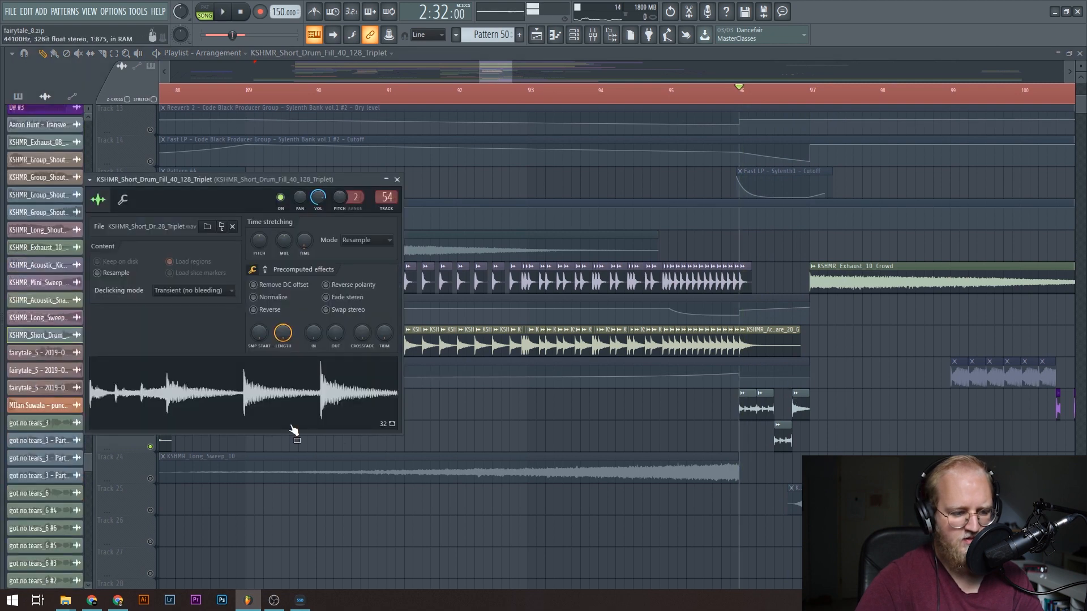
key("Escape")
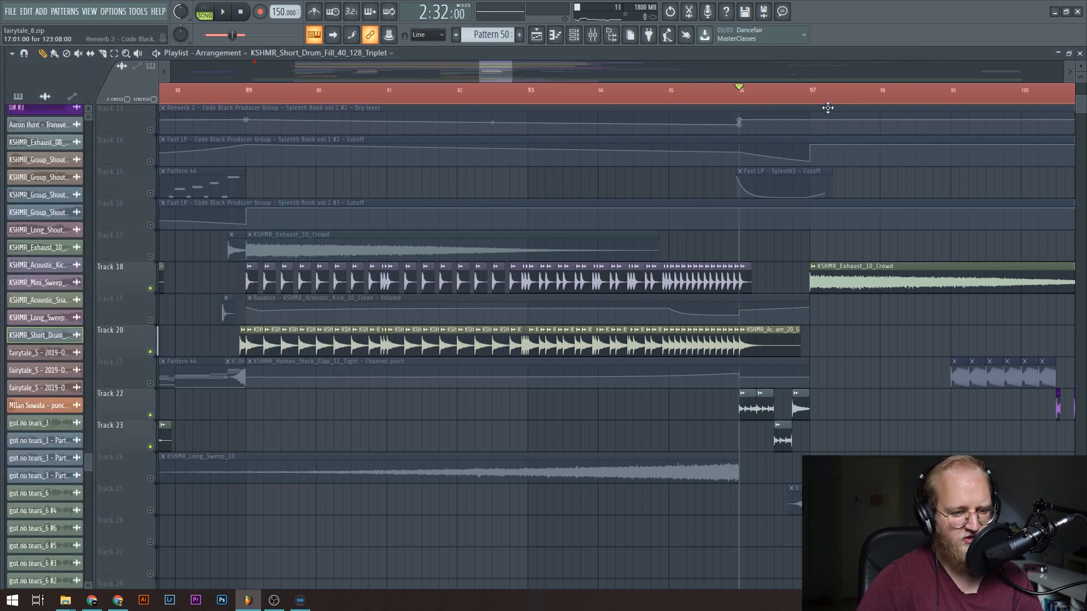
scroll(842, 101, "up", 5)
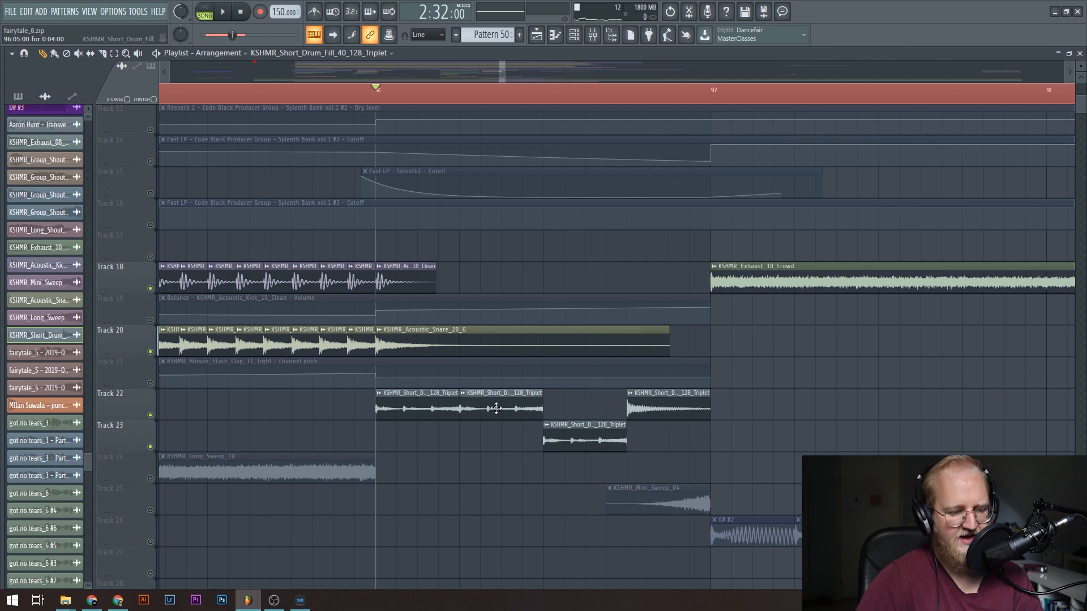
double_click(496, 409)
key("Escape")
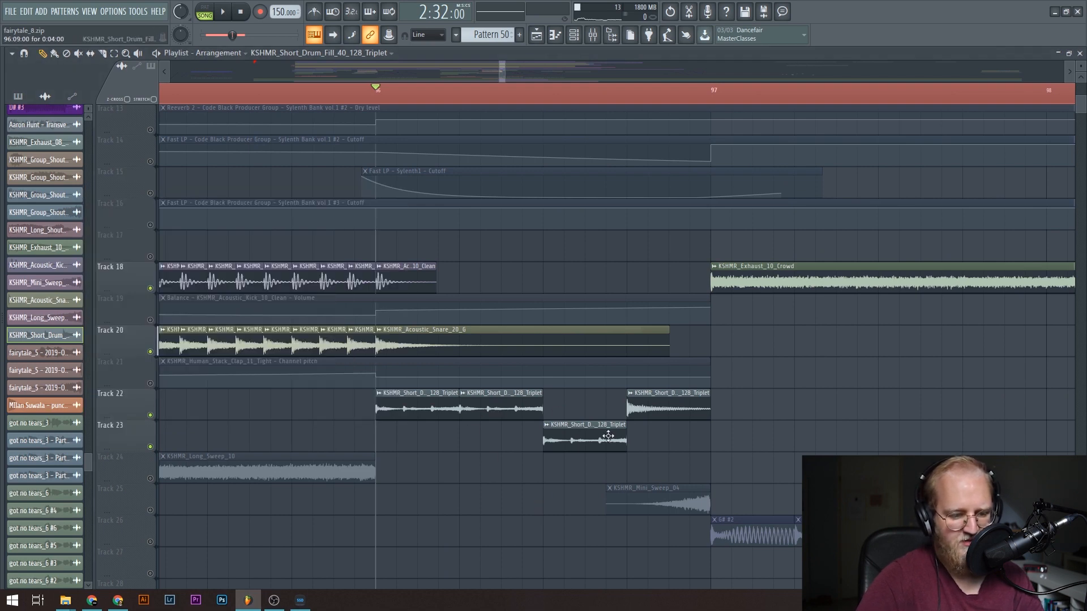
key("space")
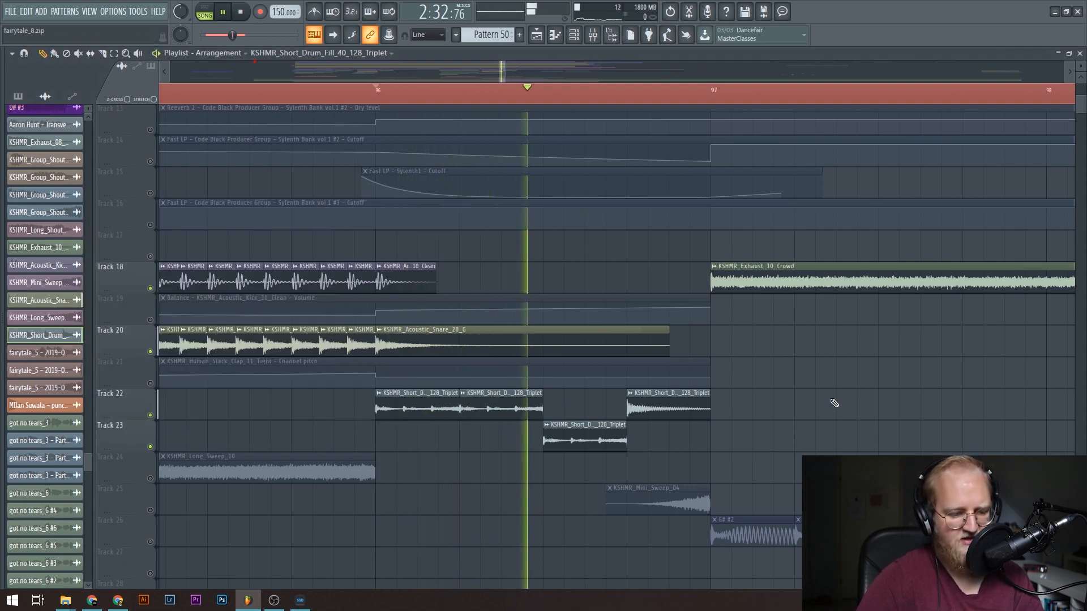
scroll(606, 97, "down", 4)
key("space")
Unmute all playlist tracks again from Track 2.
scroll(605, 103, "down", 3)
scroll(528, 294, "up", 6)
scroll(424, 259, "down", 1)
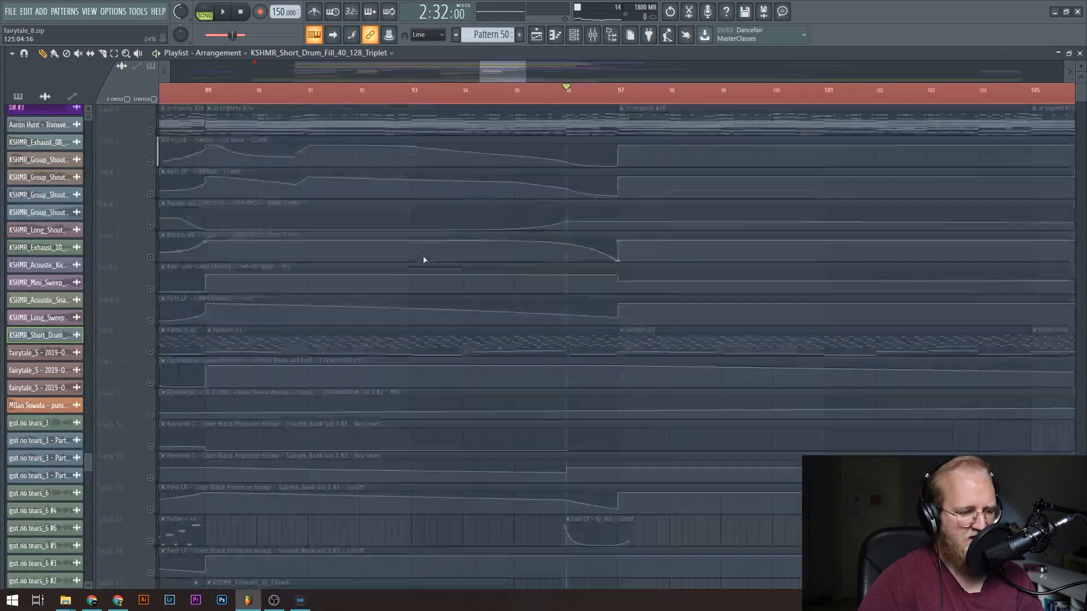
scroll(399, 252, "up", 2)
left_click(152, 162)
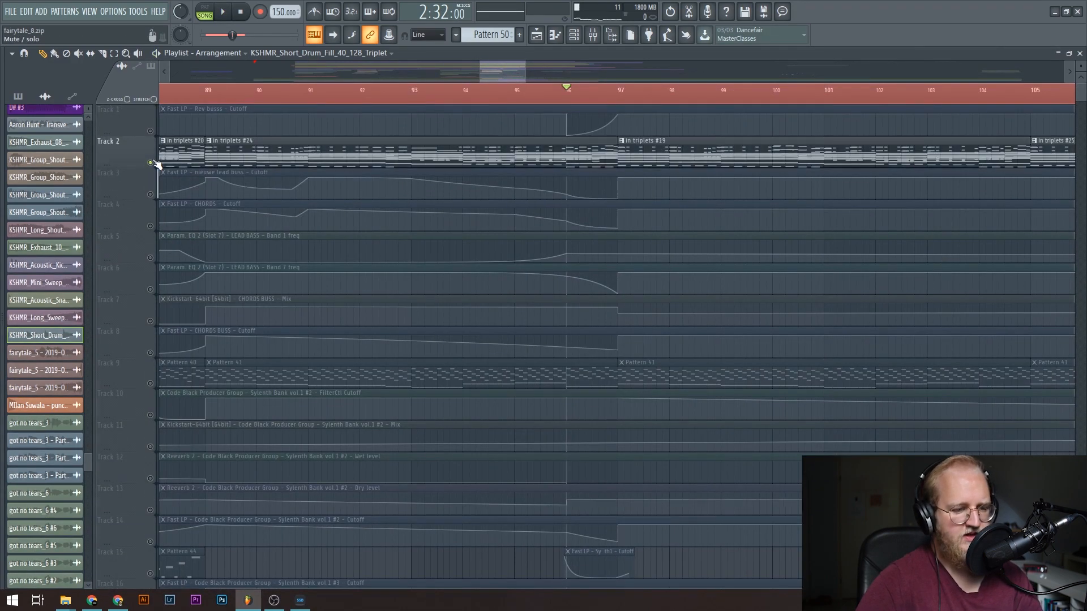
right_click(152, 162)
Play the full build-up from just before bar 89 and look through its automation, drum and effect tracks.
left_click(516, 95)
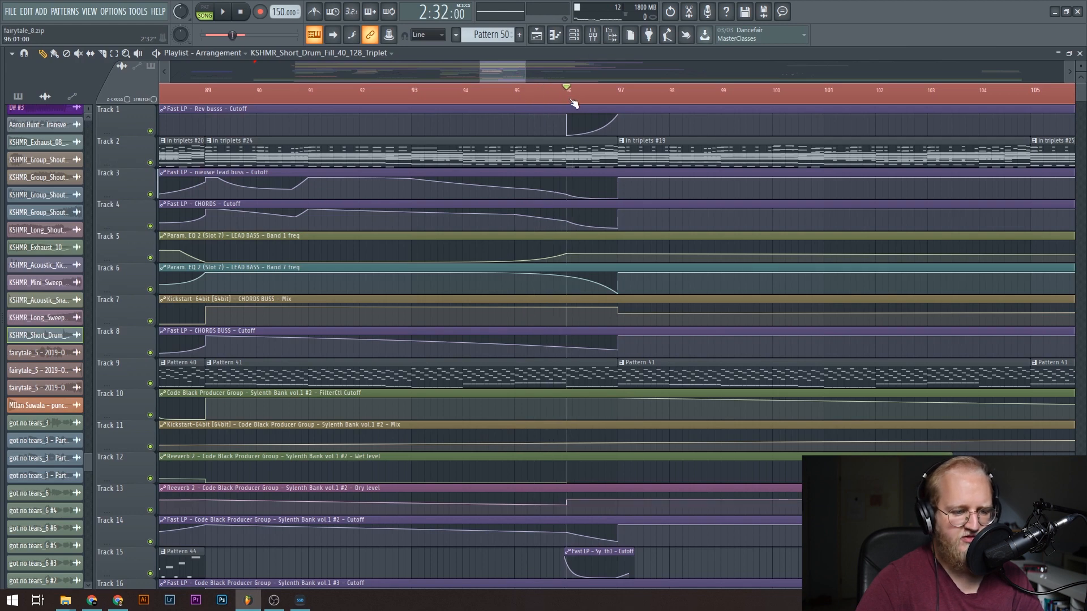
left_click_drag(596, 104, 365, 156)
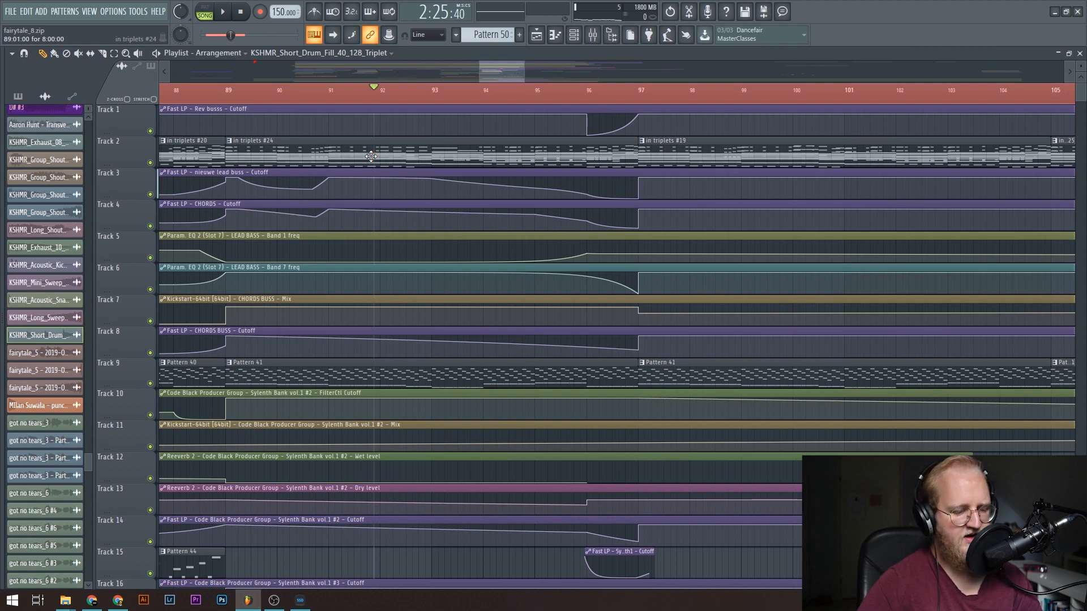
scroll(370, 156, "down", 6)
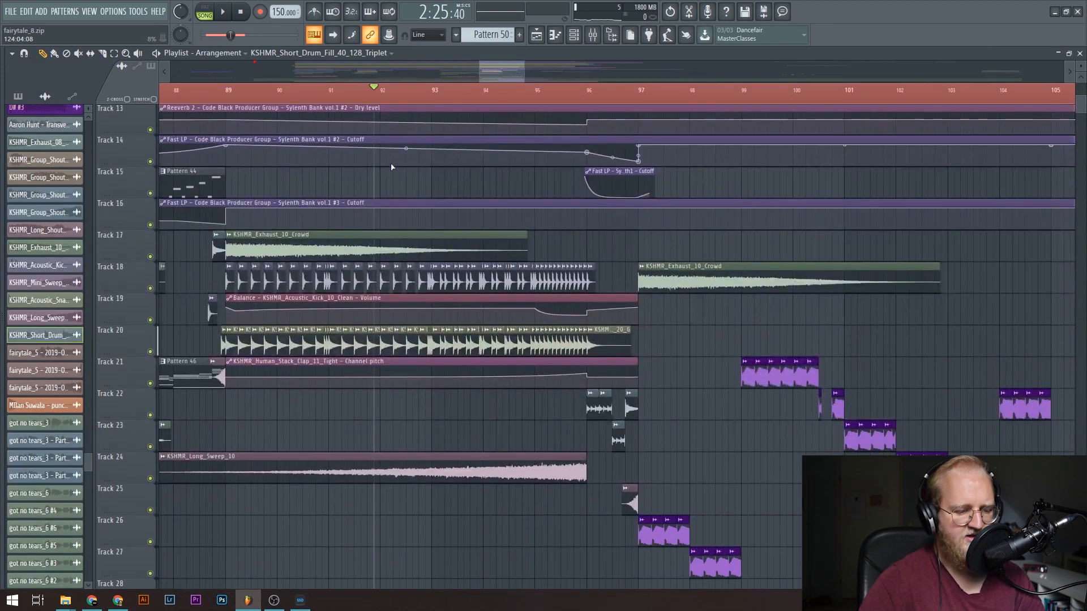
scroll(390, 167, "up", 5)
left_click(196, 93)
key("space")
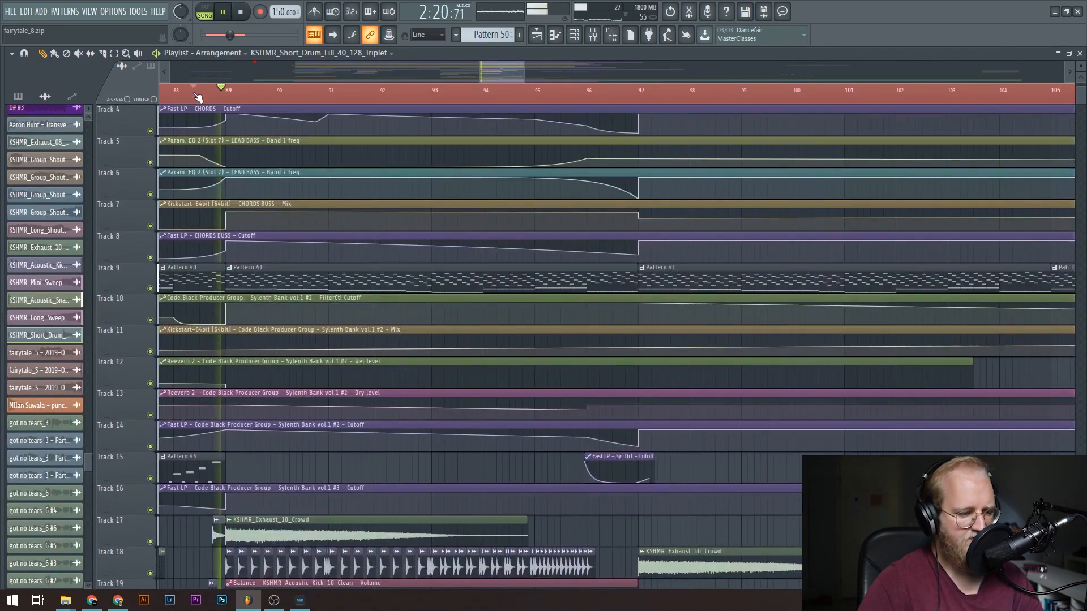
scroll(554, 280, "up", 2)
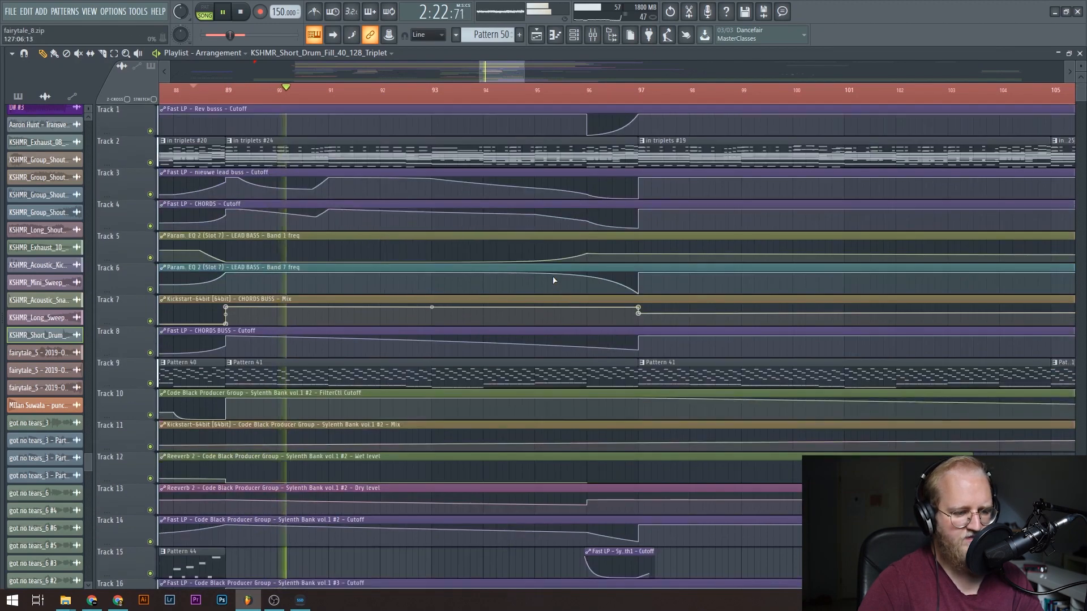
scroll(541, 300, "down", 9)
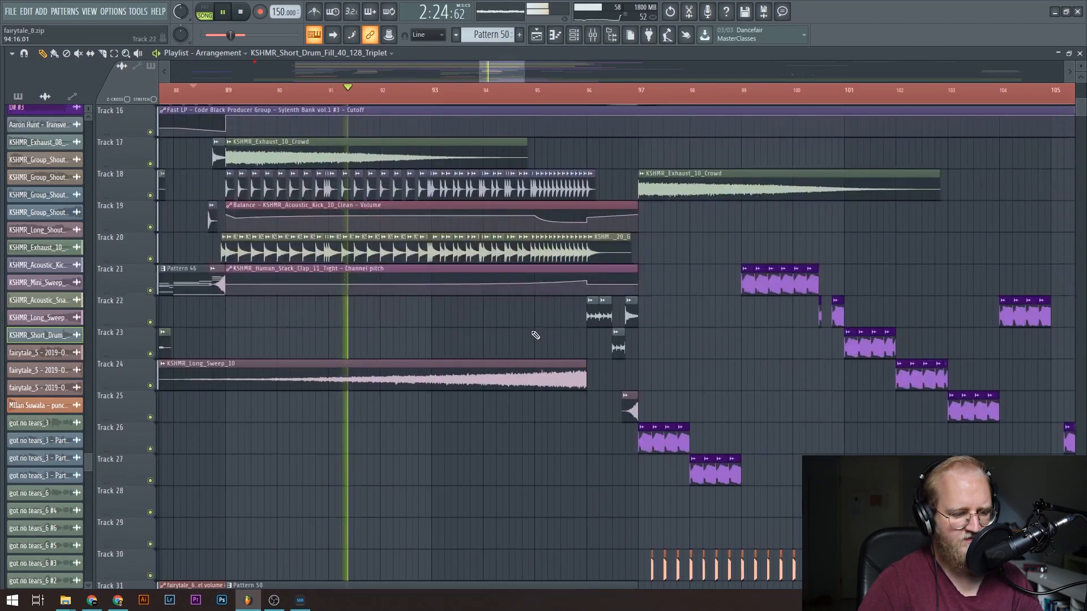
Solo the fairytale_5 - 2019-Oct-18_2 clip on Track 34, play it from just before bar 89, and inspect its sample settings.
scroll(526, 320, "down", 5)
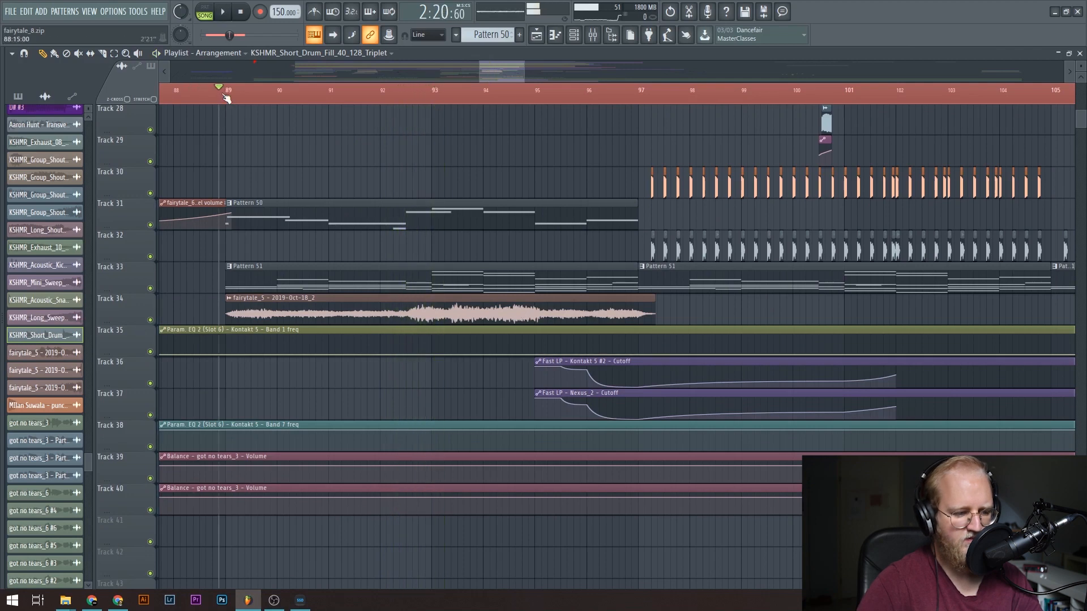
right_click(150, 320)
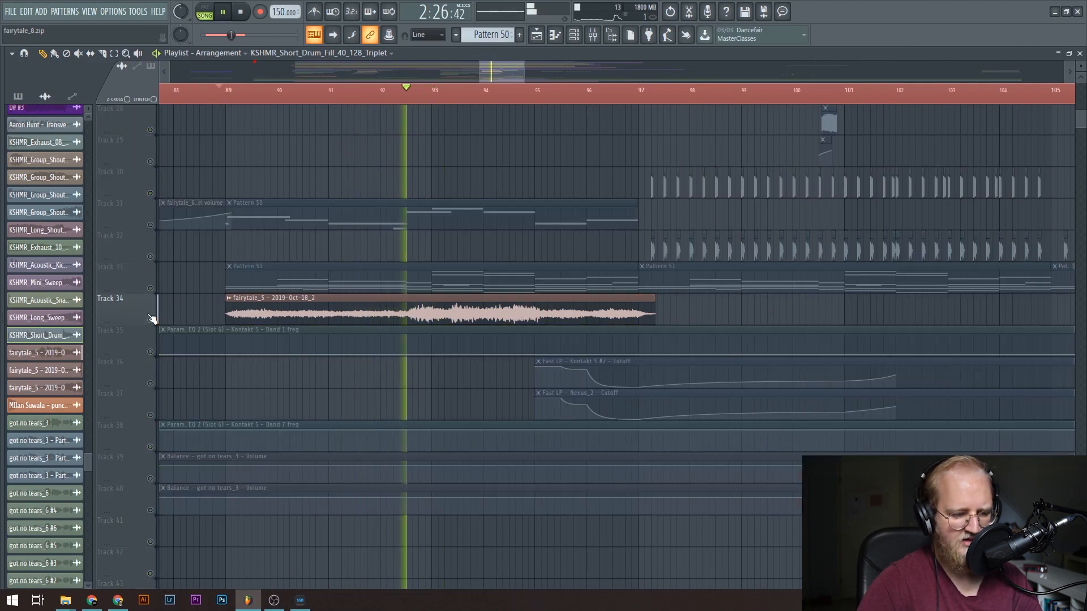
double_click(321, 316)
key("space")
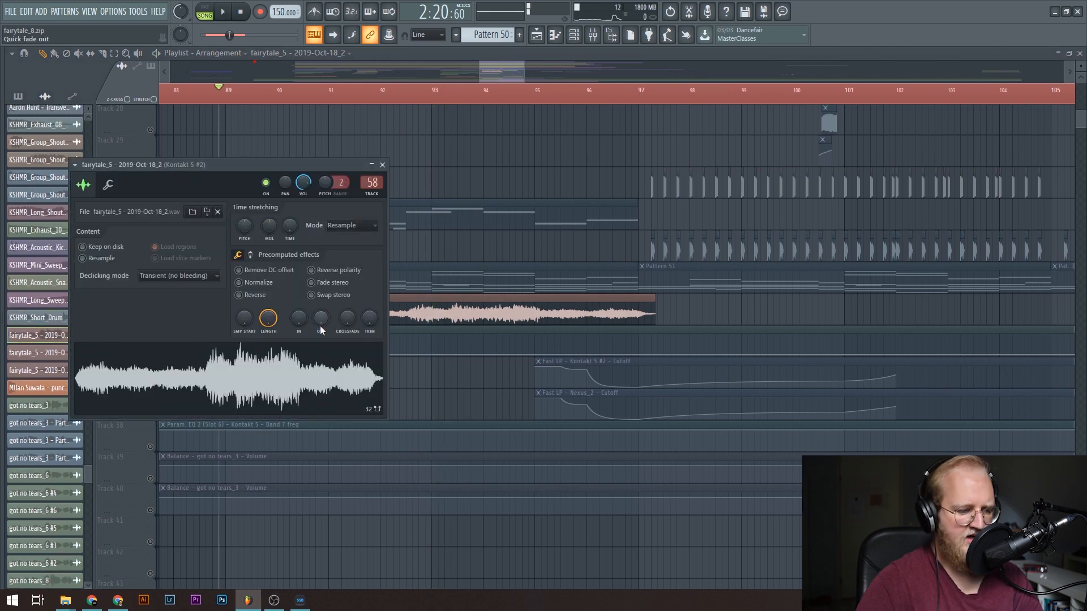
key("Escape")
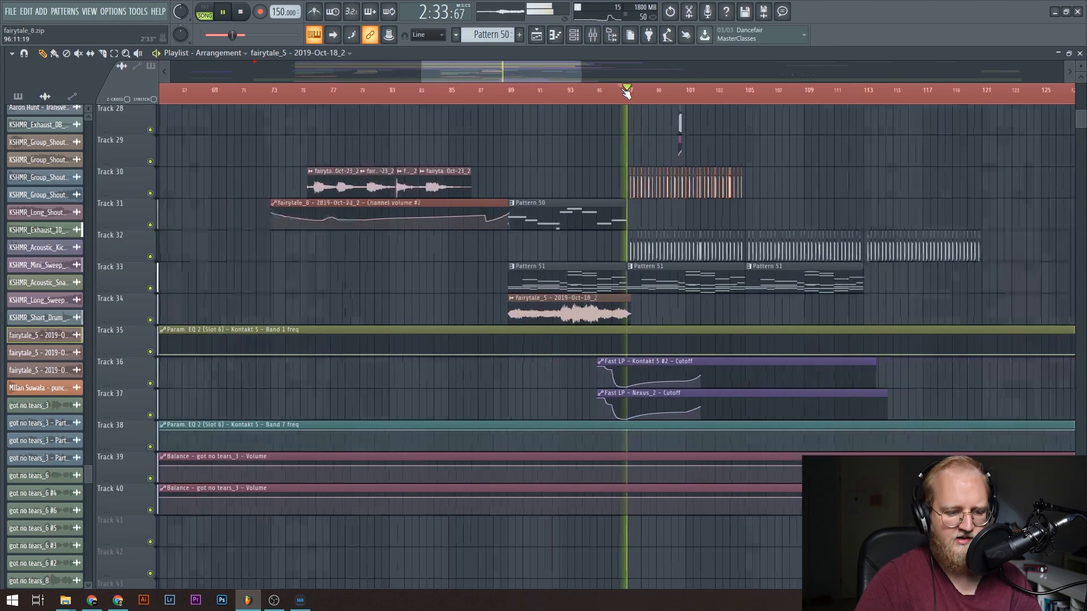
Play the drop with all tracks from bar 97 and inspect the punch2 sample on Track 30.
scroll(465, 248, "up", 5)
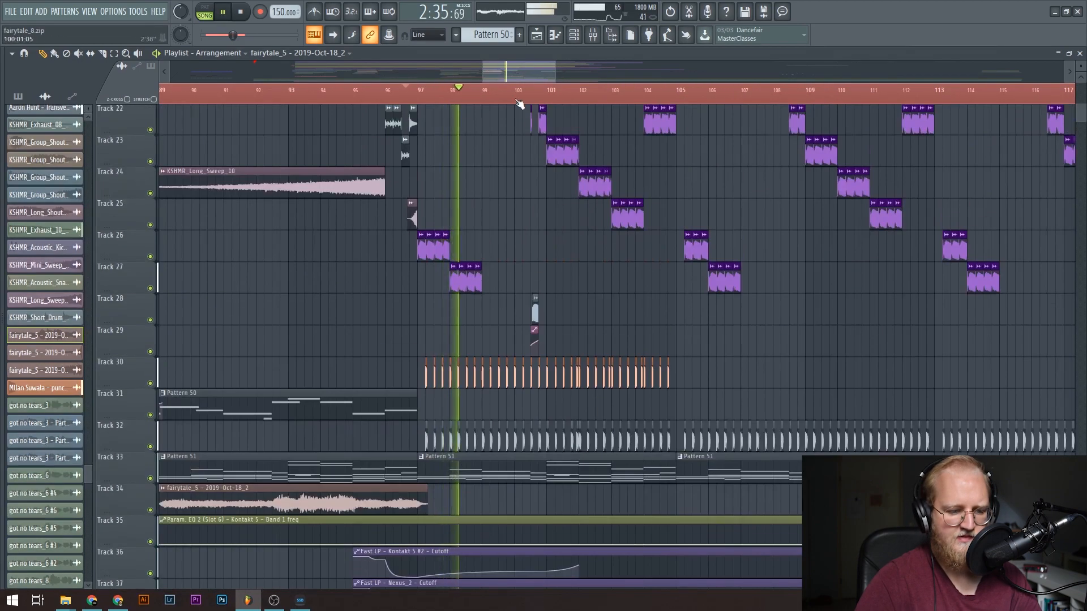
scroll(519, 104, "up", 5)
scroll(519, 104, "down", 5)
scroll(520, 104, "up", 1)
key("space")
scroll(520, 104, "up", 3)
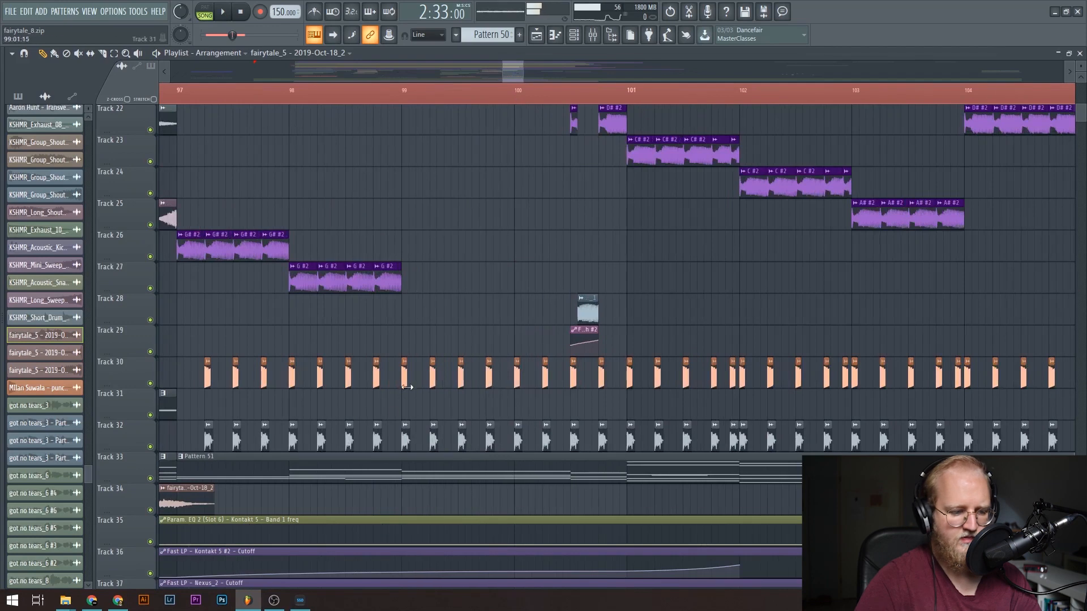
double_click(406, 384)
left_click(423, 209)
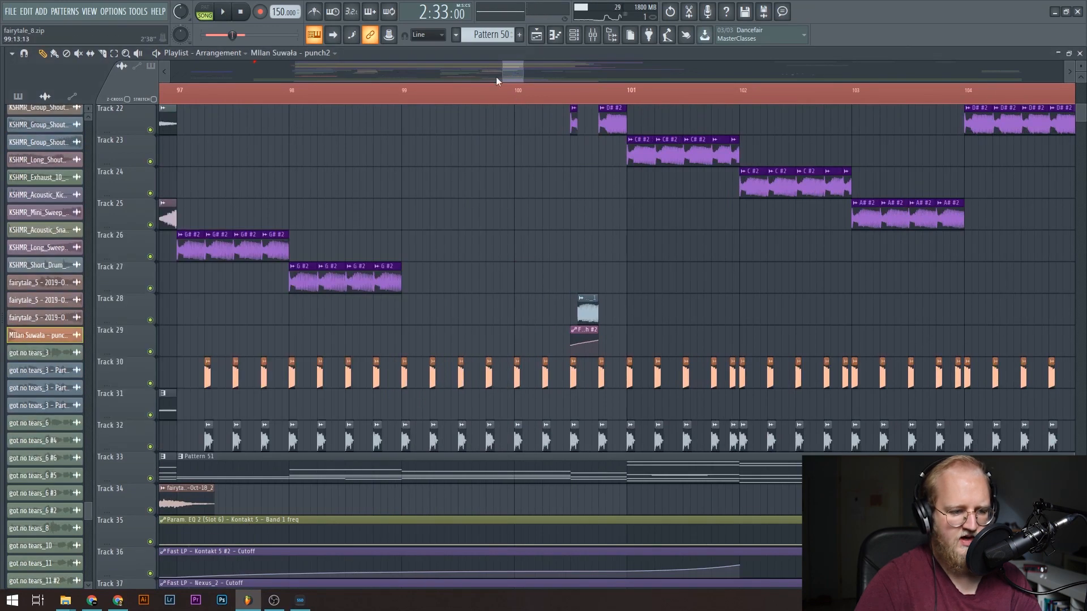
Play the transition into bar 97 and examine the filter automation on the upper tracks.
left_click_drag(504, 69, 504, 69)
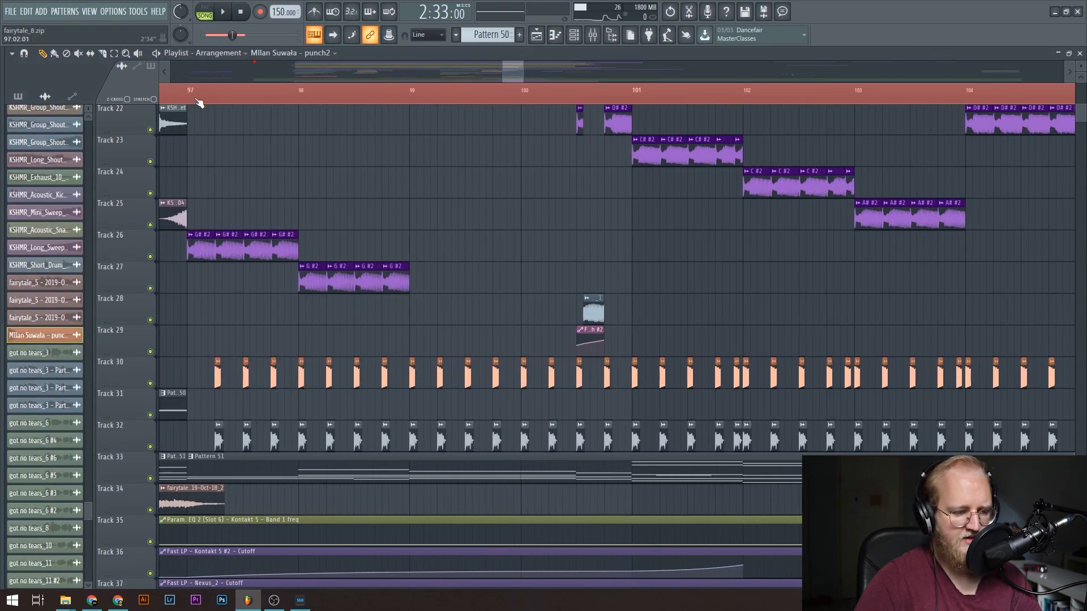
scroll(198, 102, "up", 4)
key("space")
key("space")
scroll(368, 317, "up", 8)
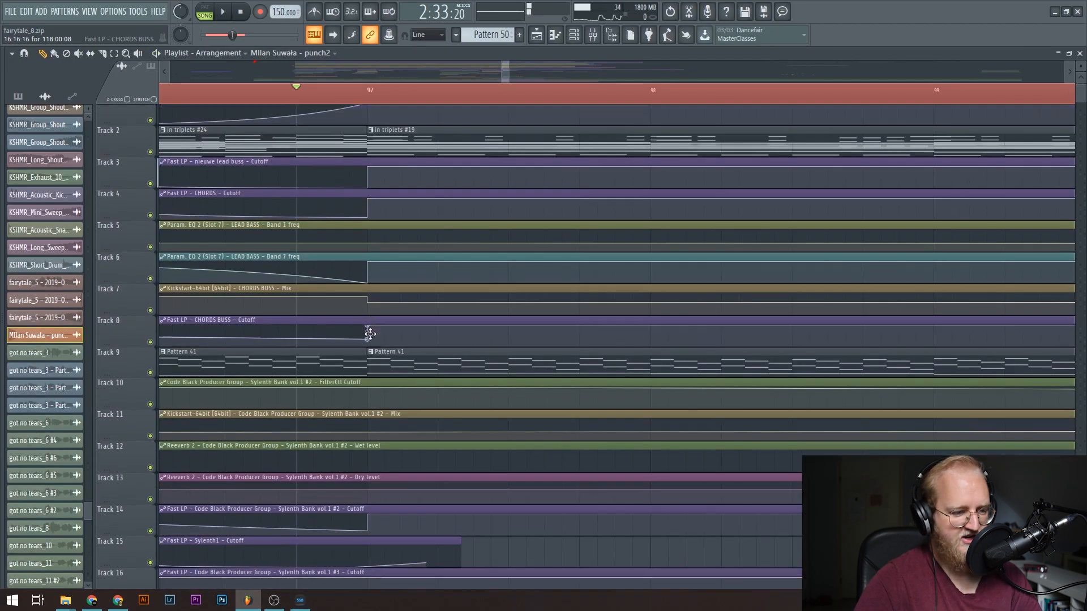
Examine the G# #2 and G #2 kick clips on Tracks 26 and 27 against the layers on Tracks 30 and 32.
scroll(370, 334, "down", 8)
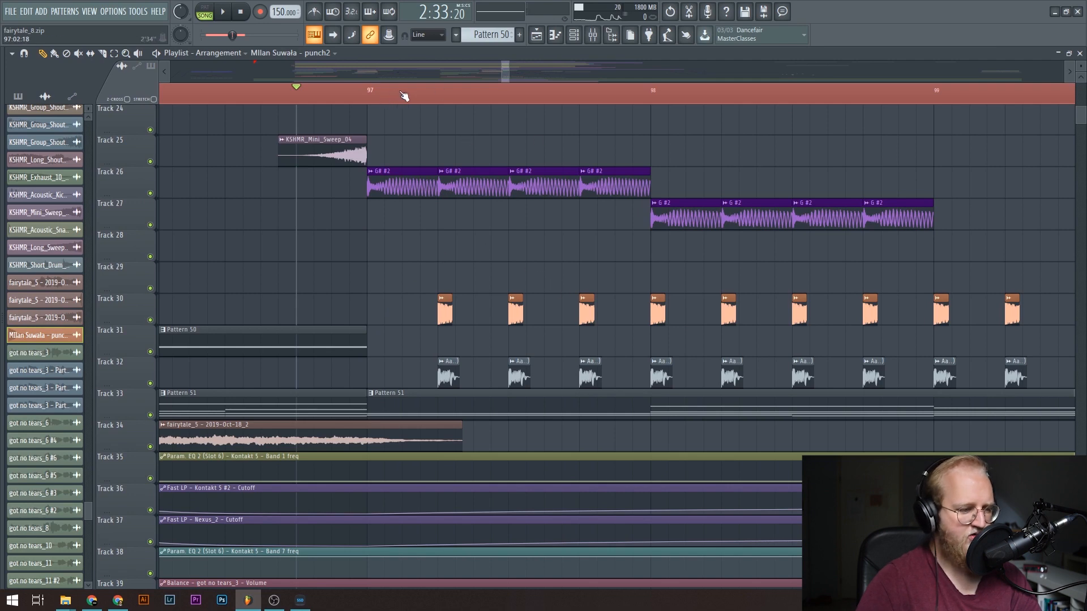
scroll(426, 81, "left", 3)
scroll(473, 81, "right", 5)
scroll(589, 88, "right", 1)
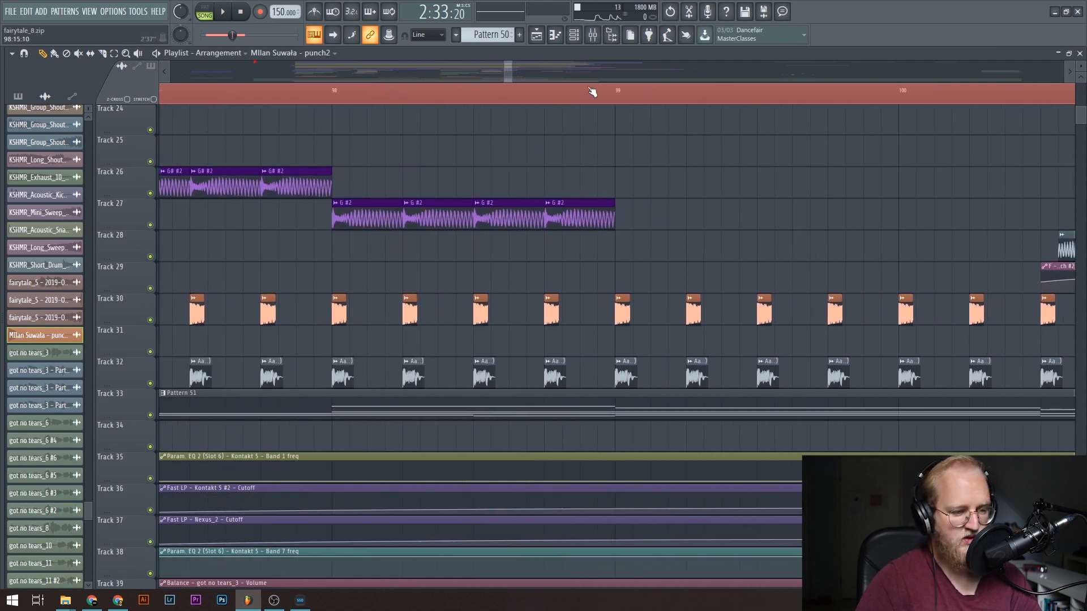
scroll(592, 91, "down", 2)
Play the drop from just before bar 97, solo Track 30, and inspect its punch2 sample settings.
key("space")
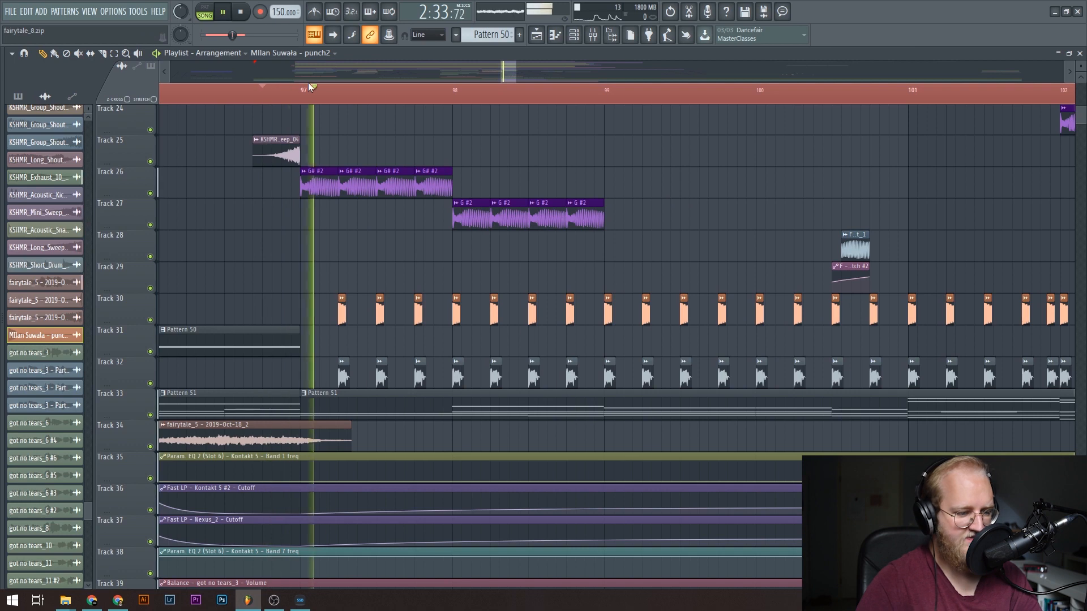
scroll(317, 93, "down", 3)
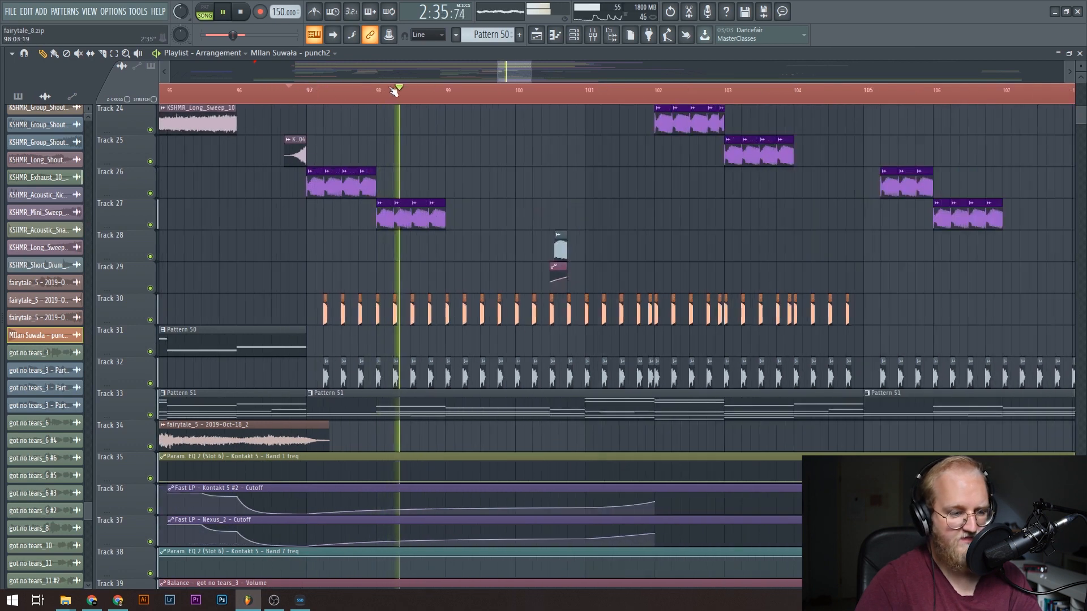
scroll(419, 93, "up", 4)
left_click(150, 320, "ctrl")
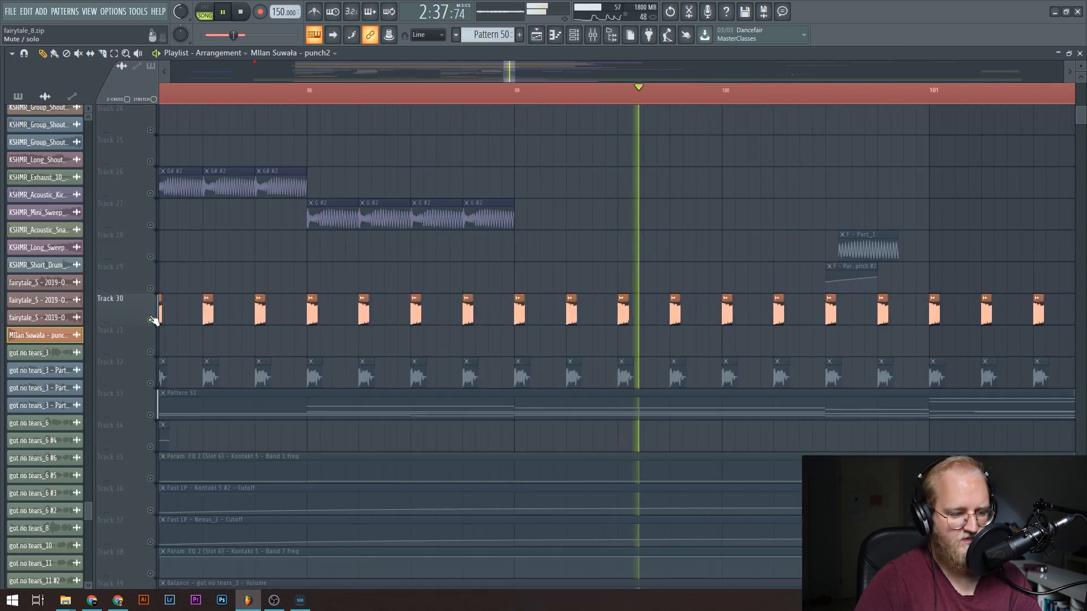
key("space")
double_click(259, 313)
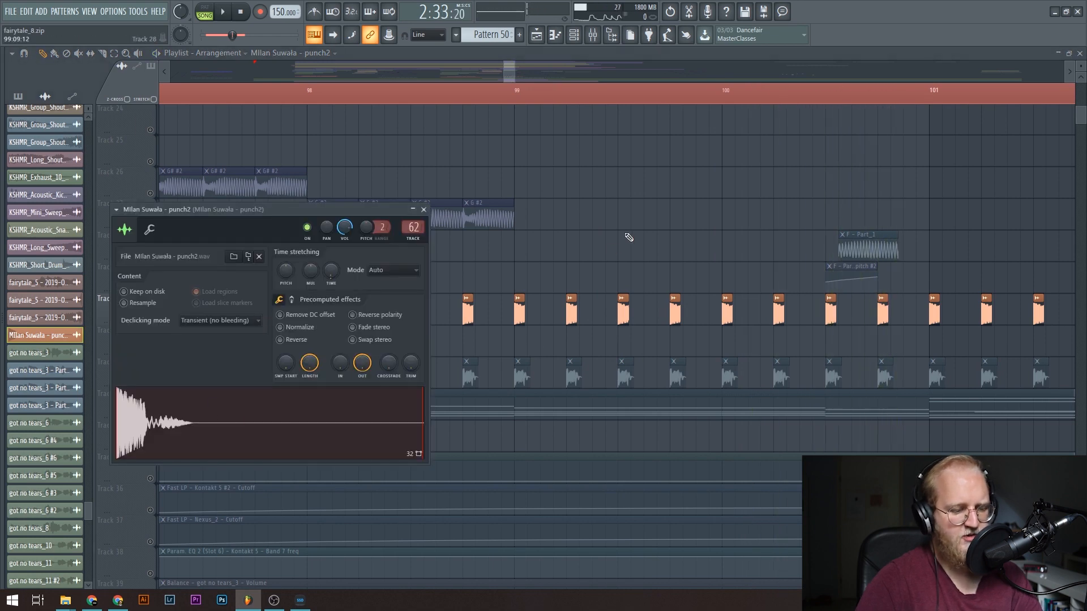
key("Escape")
Unmute all tracks and replay the transition into the drop at bar 97.
scroll(592, 95, "down", 6)
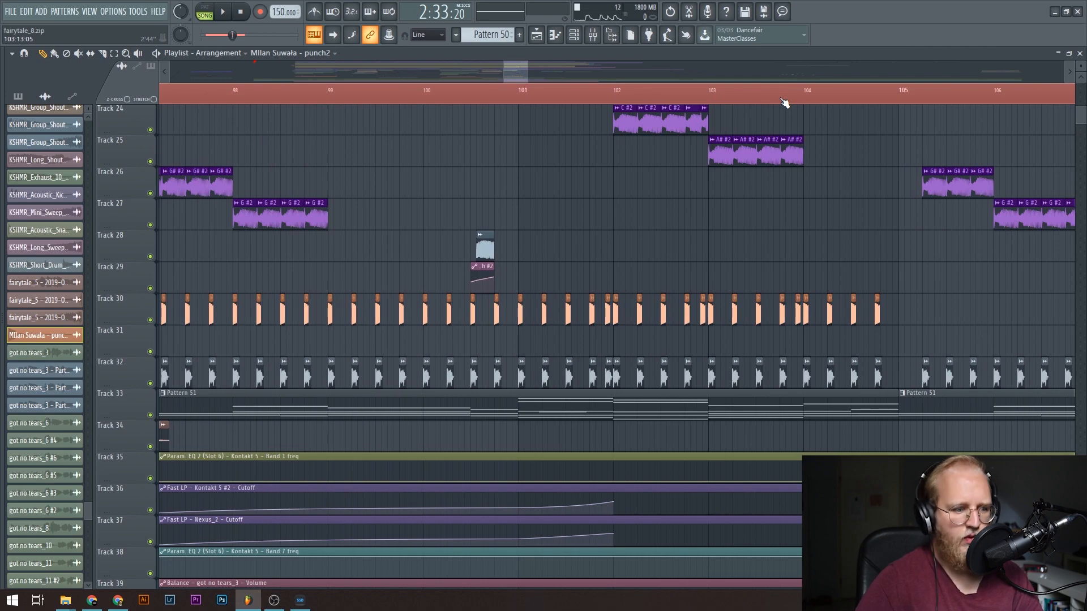
left_click_drag(514, 73, 508, 73)
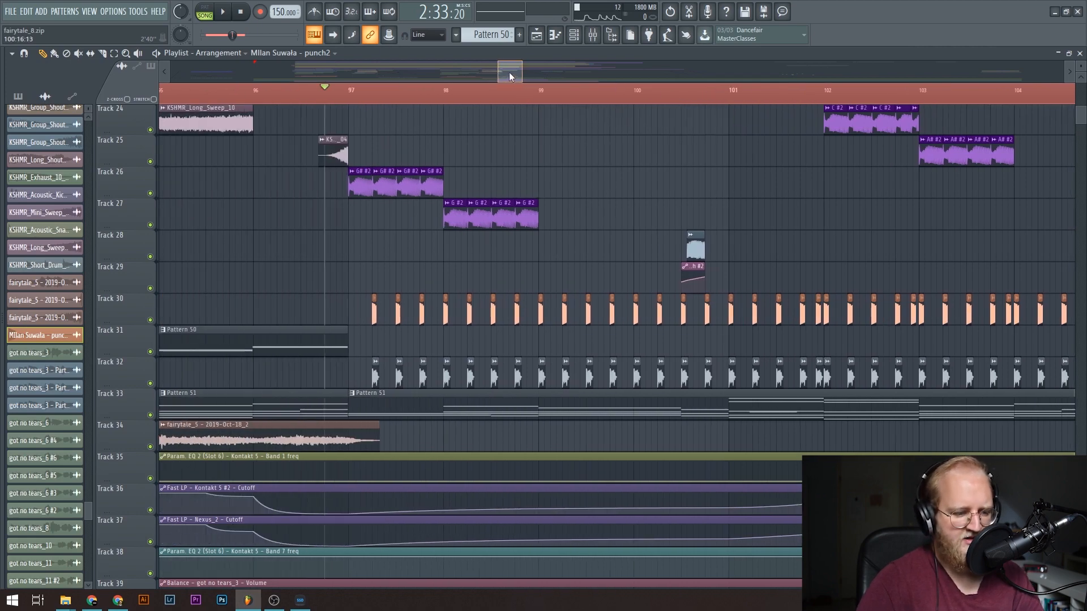
scroll(666, 230, "up", 5)
key("space")
scroll(351, 98, "down", 5)
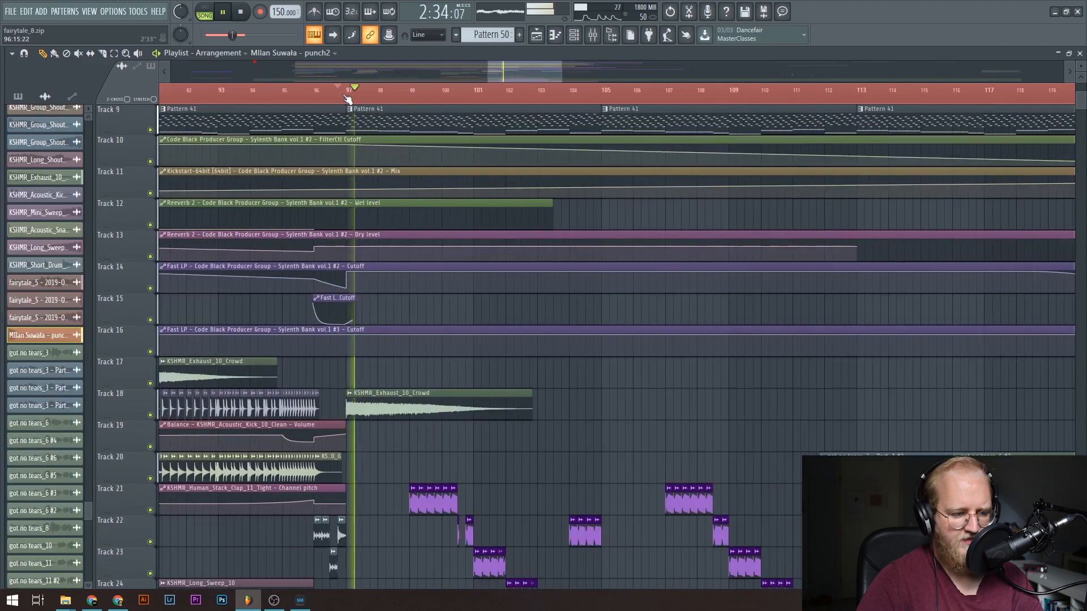
View the CHORDS notes of the in triplets #19 clip on Track 2, and return to the playlist.
scroll(456, 196, "up", 3)
double_click(452, 140)
key("space")
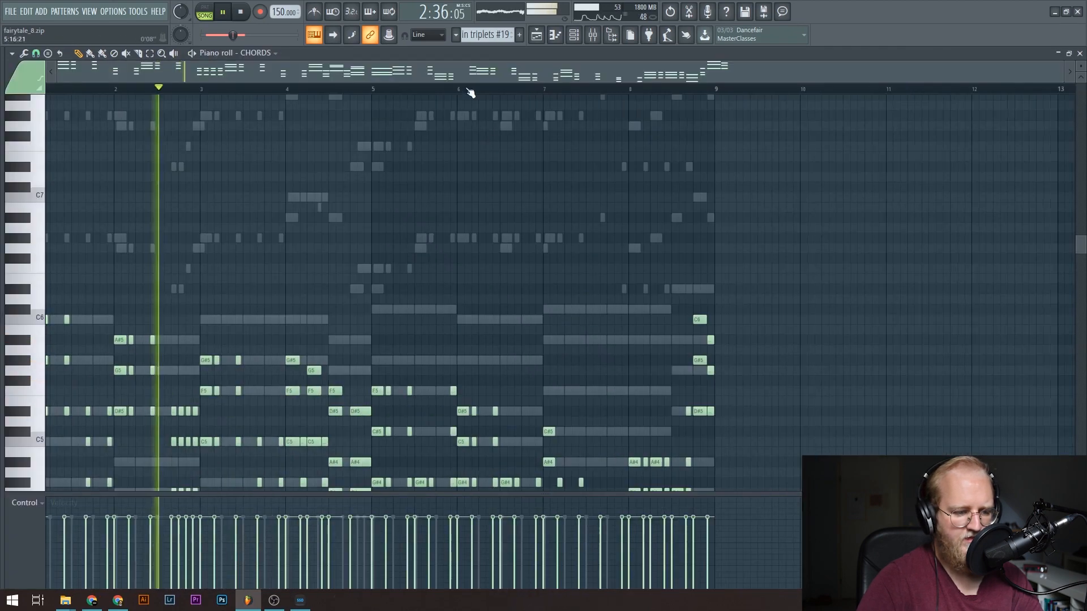
key("Escape")
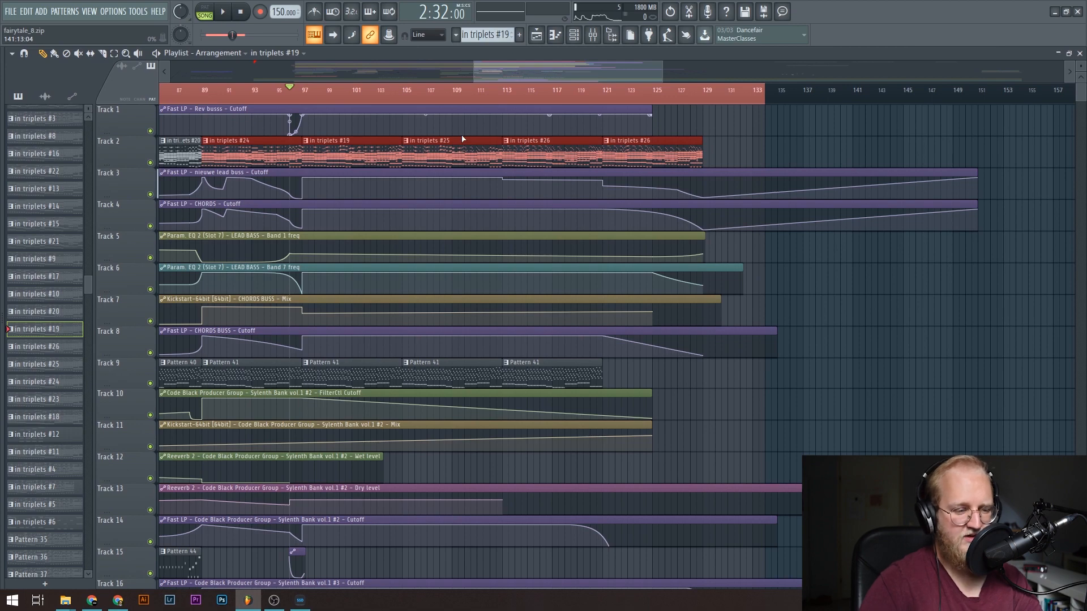
Merge Track 2's in triplets clips from bar 89 onward into one pattern and open its FAT LEAD notes in the piano roll.
key("ctrl+g")
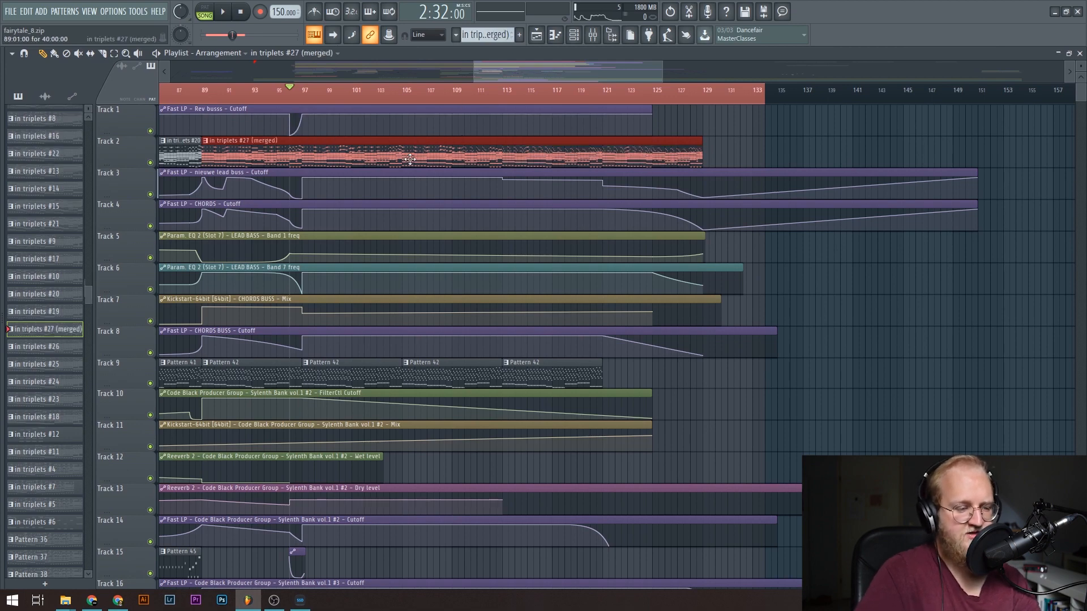
double_click(410, 160)
scroll(424, 86, "down", 6)
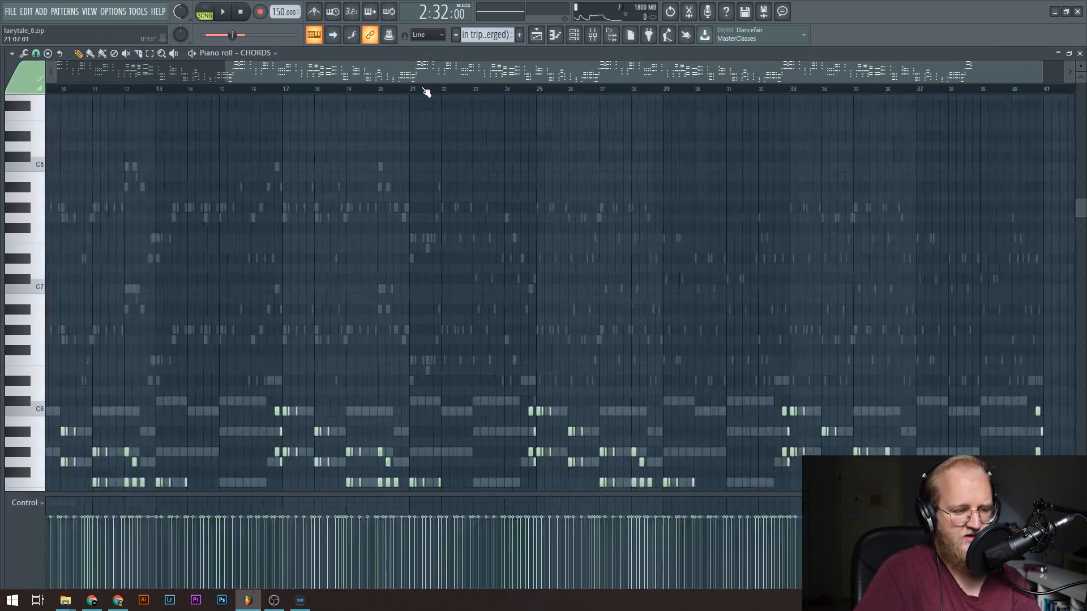
double_click(308, 187)
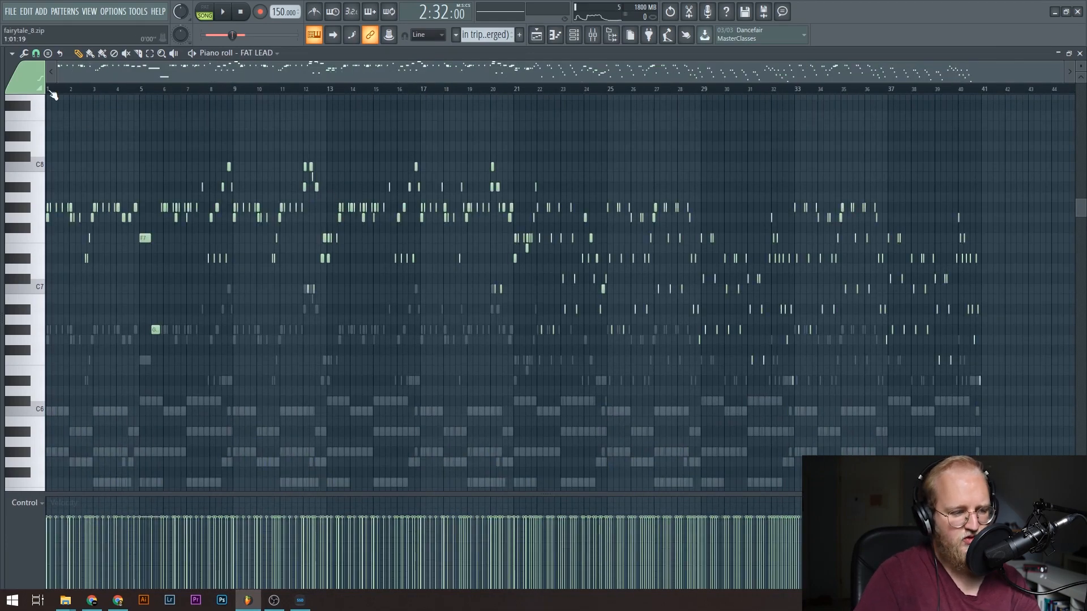
Play the FAT LEAD melody from bar 1 of the merged pattern, and stop playback.
scroll(52, 91, "up", 6)
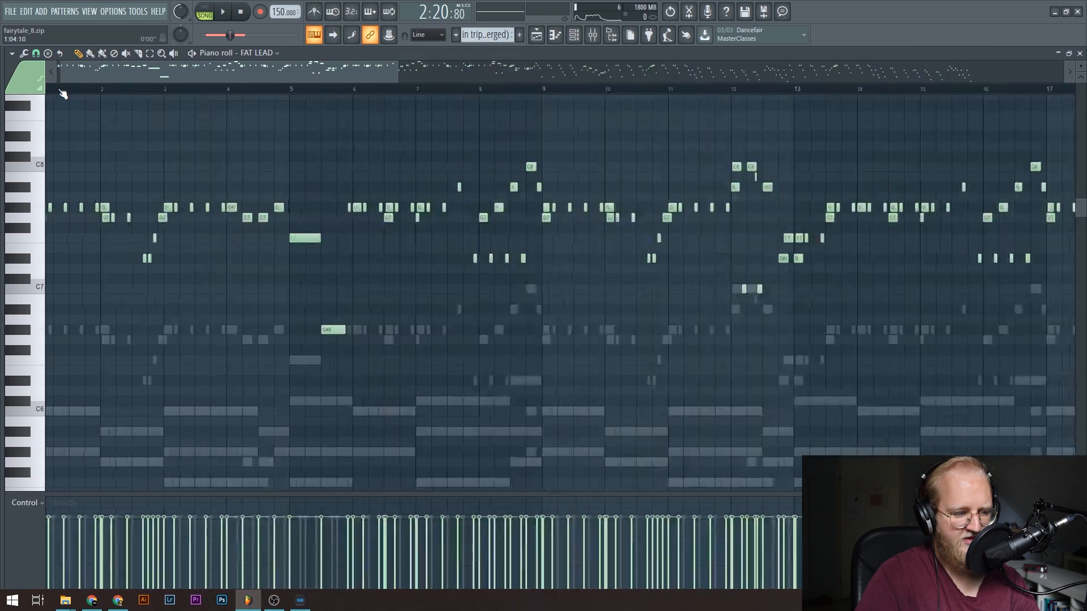
key("space")
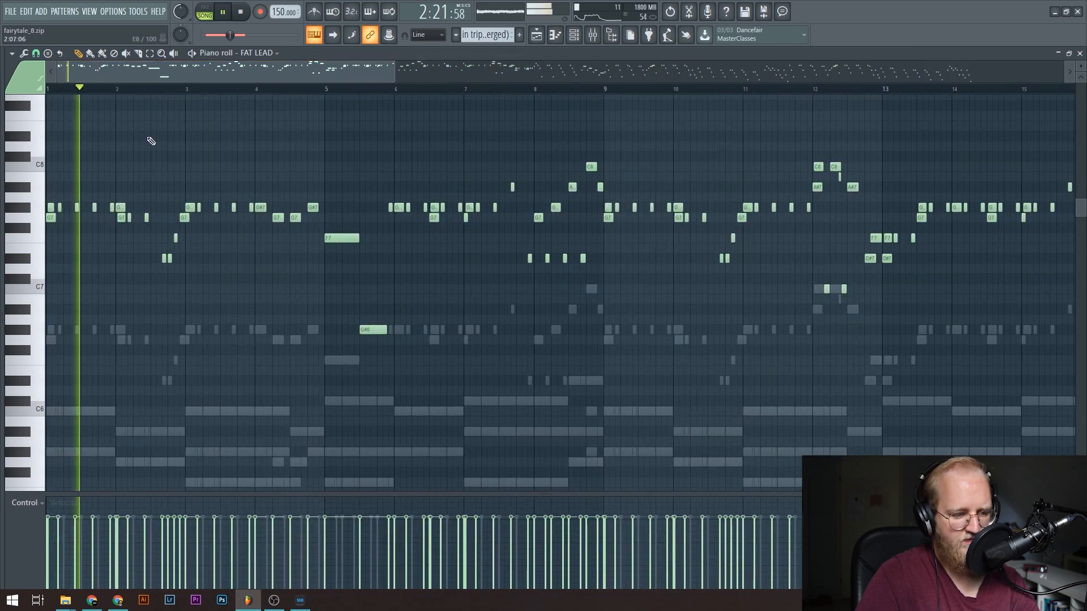
scroll(139, 91, "down", 5)
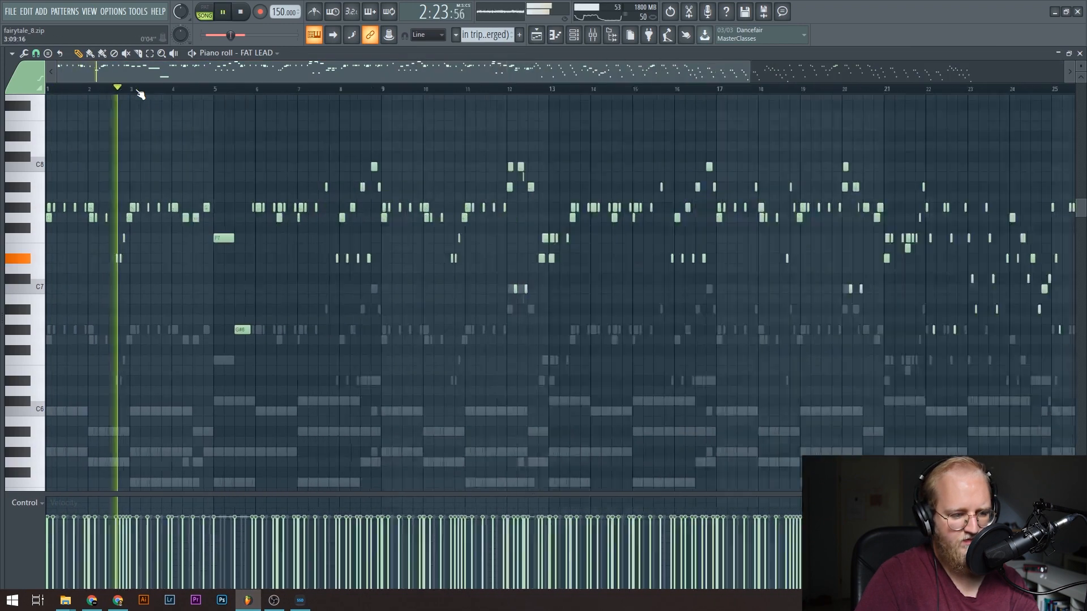
key("space")
Play the FAT LEAD melody from just before bar 11, follow the notes past bar 13, and stop playback.
scroll(254, 90, "up", 7)
scroll(254, 92, "up", 2)
left_click(255, 91)
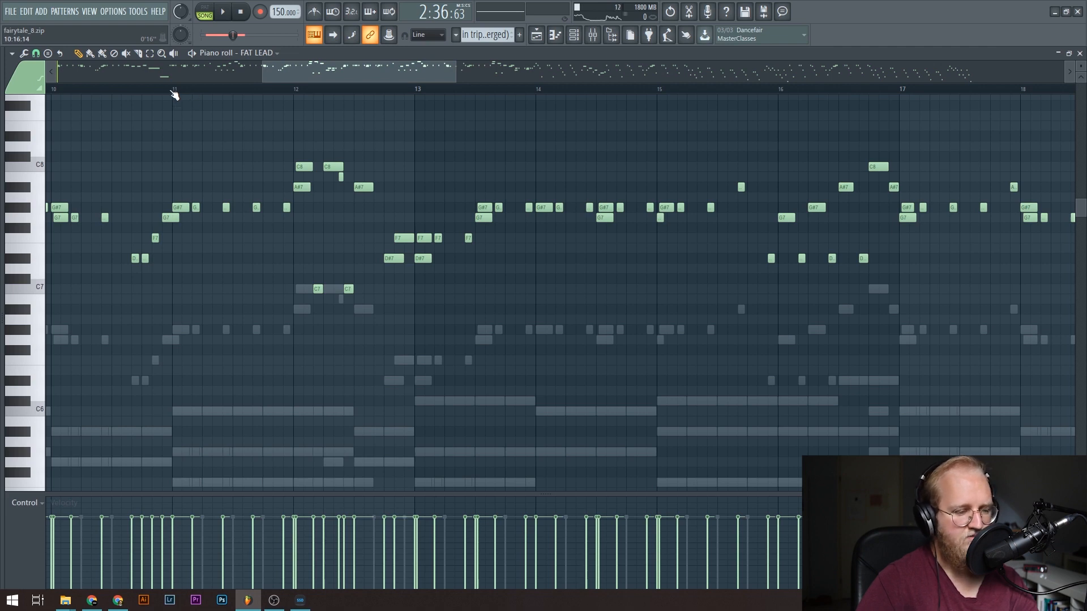
key("space")
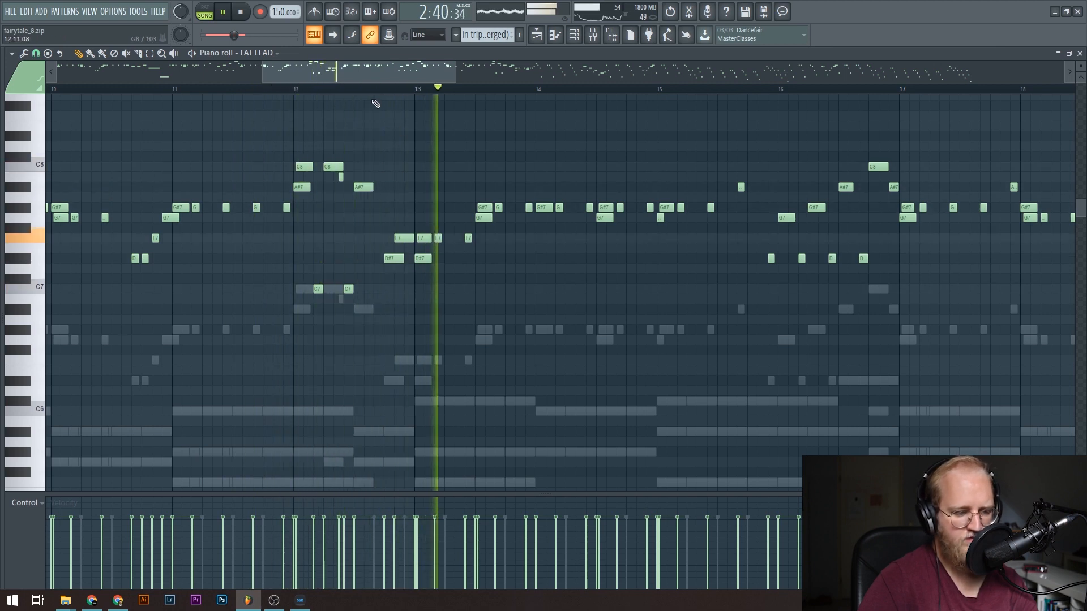
left_click_drag(365, 71, 412, 63)
key("space")
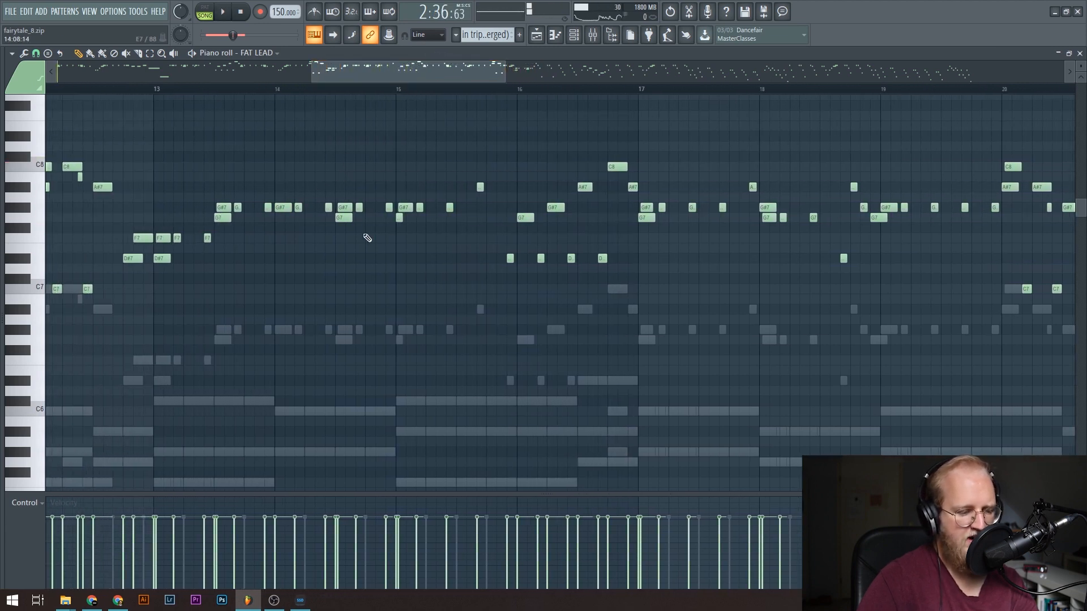
View the SUPERSAW CHORDS notes around bars 13 to 20 of the merged pattern, and return to the FAT LEAD notes.
scroll(175, 99, "up", 3)
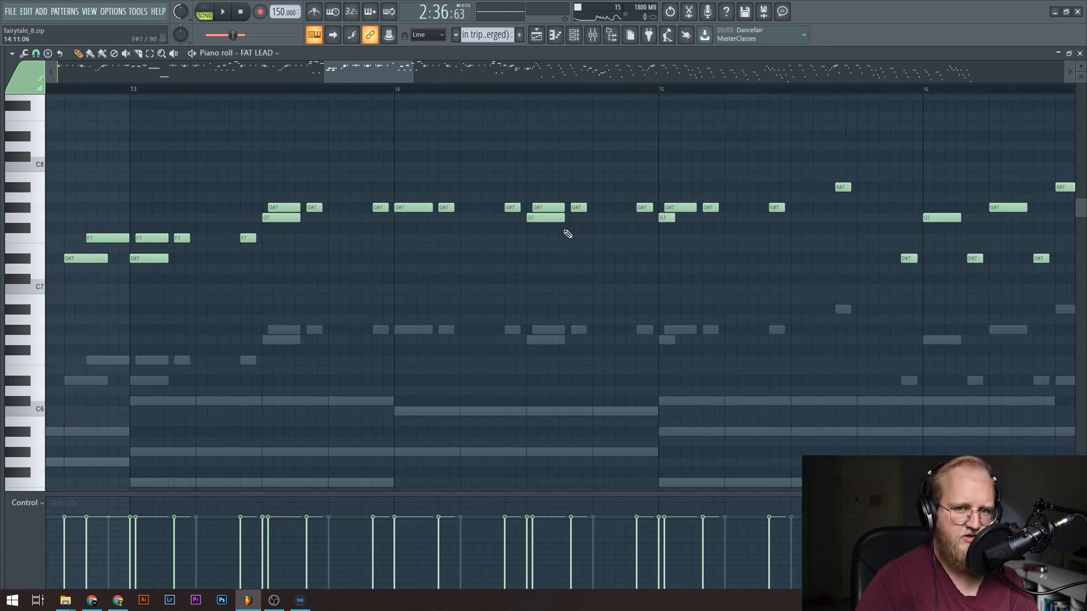
scroll(357, 206, "down", 5)
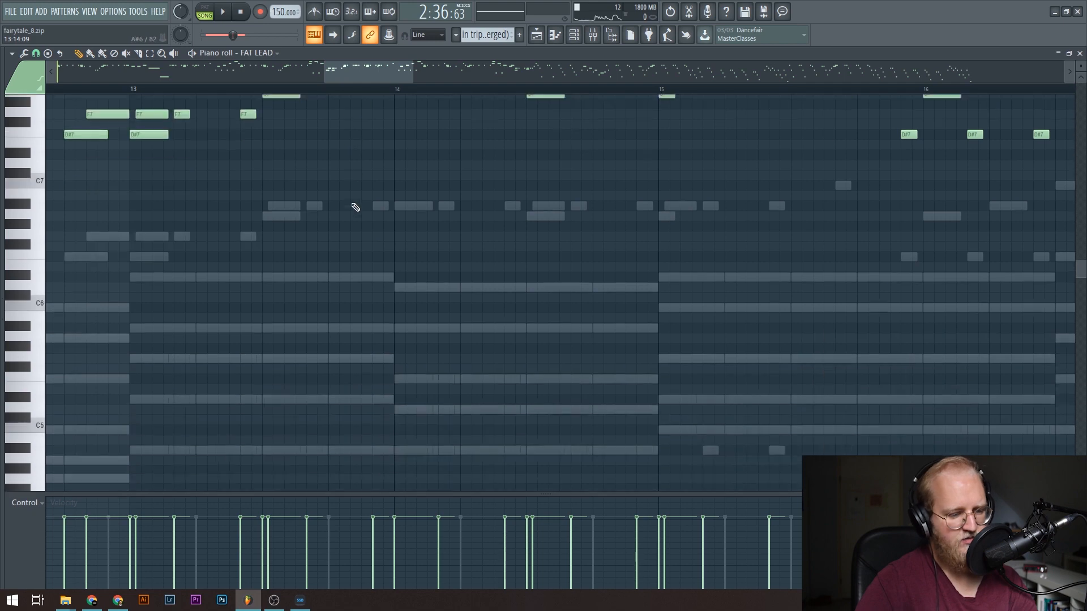
left_click(251, 249)
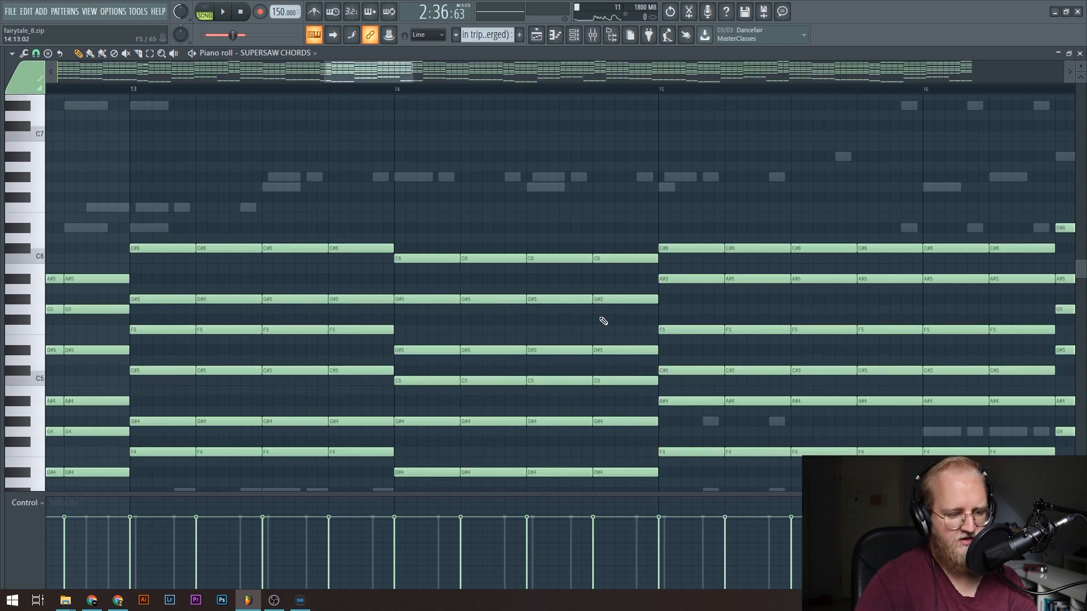
scroll(162, 100, "down", 2)
scroll(164, 100, "down", 3)
scroll(532, 174, "down", 2)
scroll(368, 185, "up", 9)
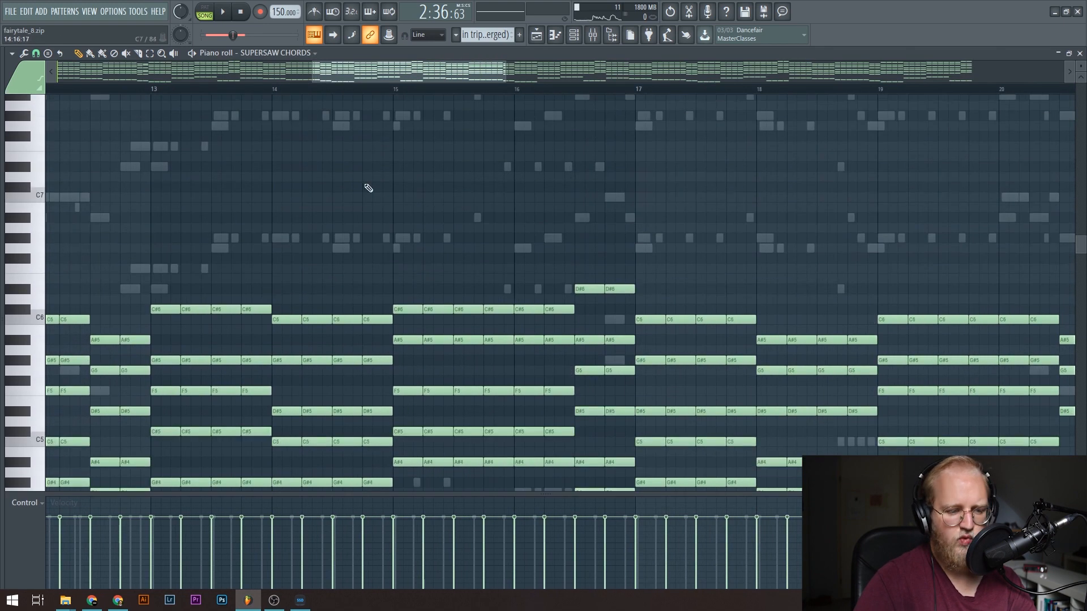
key("ctrl+s")
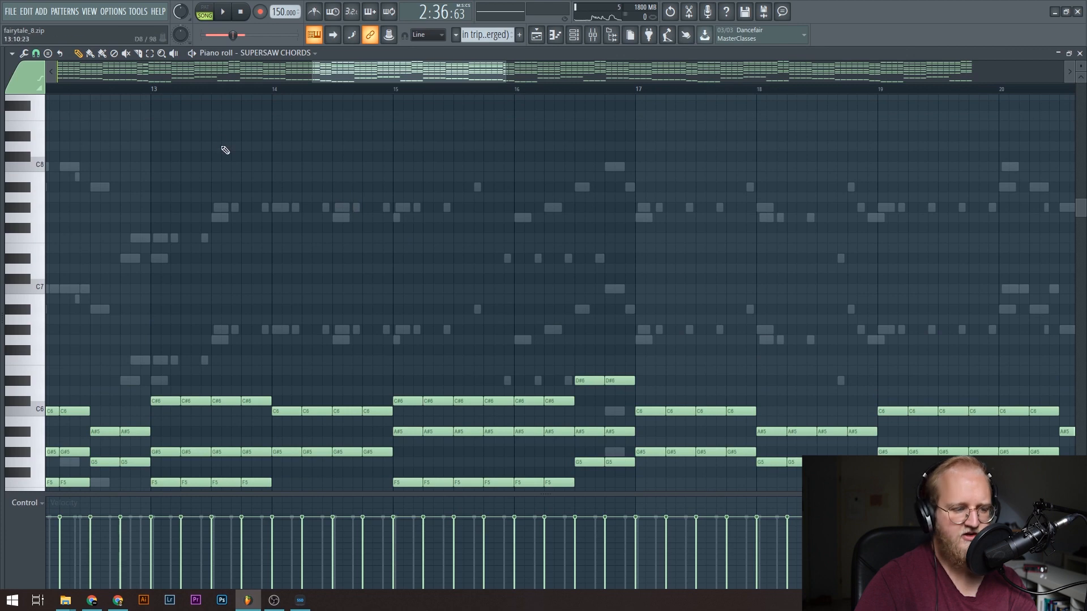
left_click(351, 208)
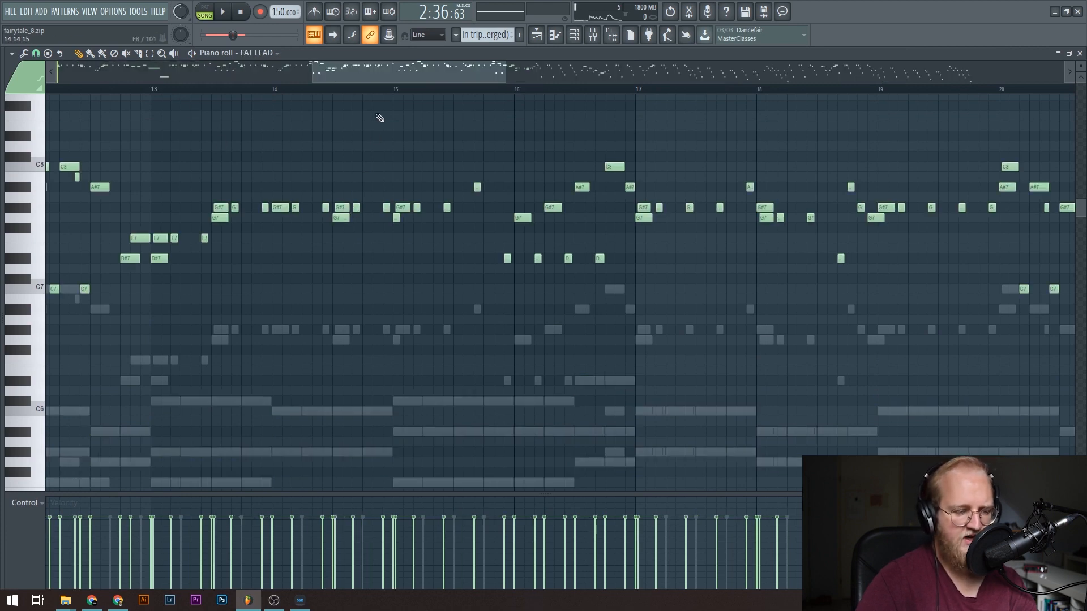
Play the FAT LEAD melody from bar 13, follow the notes past bar 21, and stop playback.
left_click_drag(393, 66, 409, 72)
left_click_drag(418, 77, 409, 77)
scroll(219, 315, "down", 3)
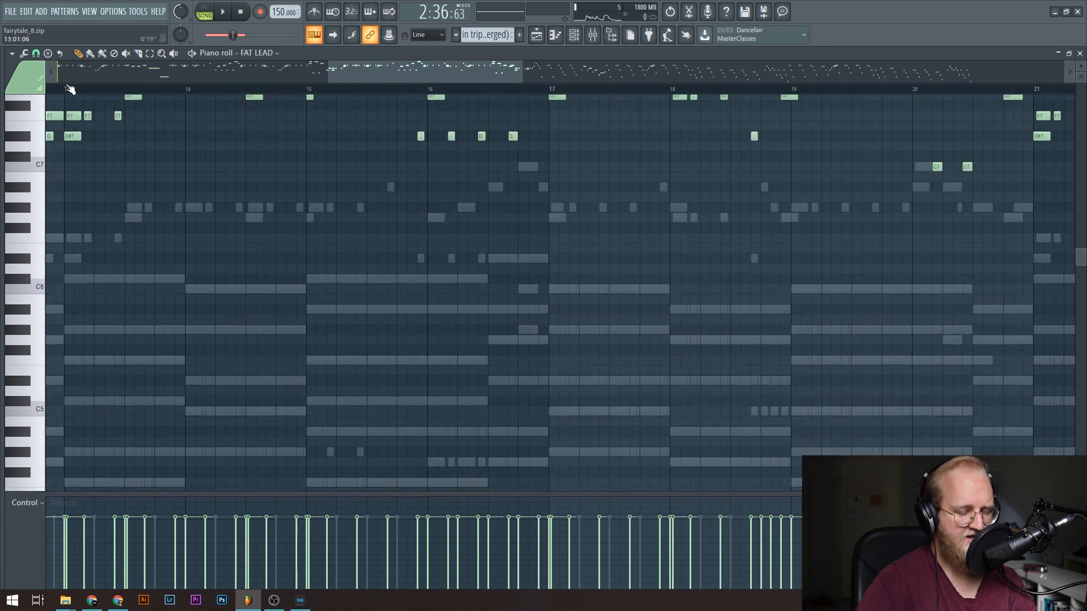
scroll(357, 240, "up", 3)
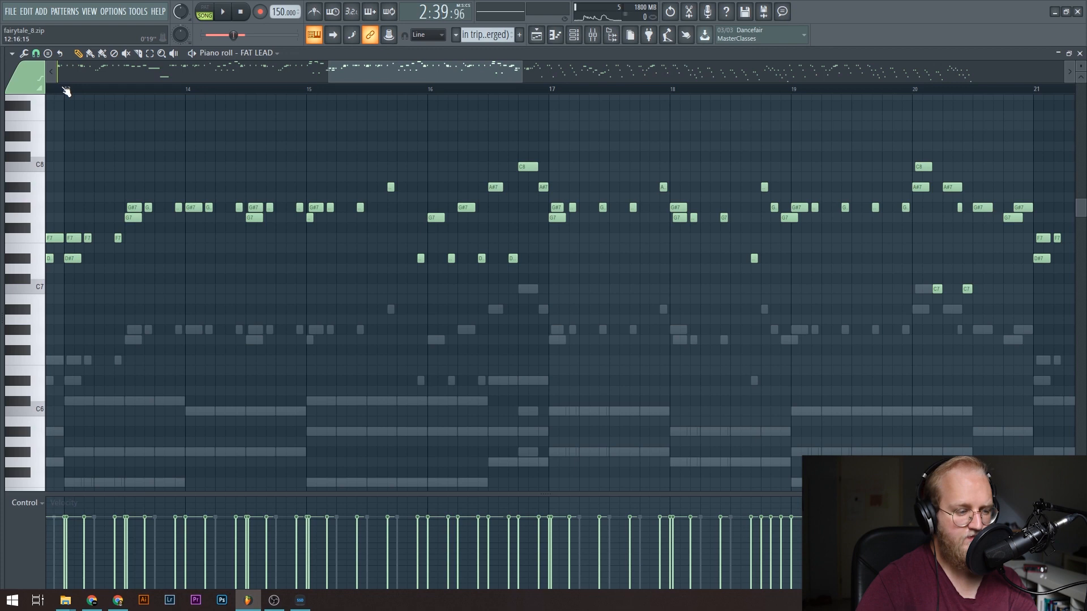
key("space")
left_click_drag(372, 69, 419, 88)
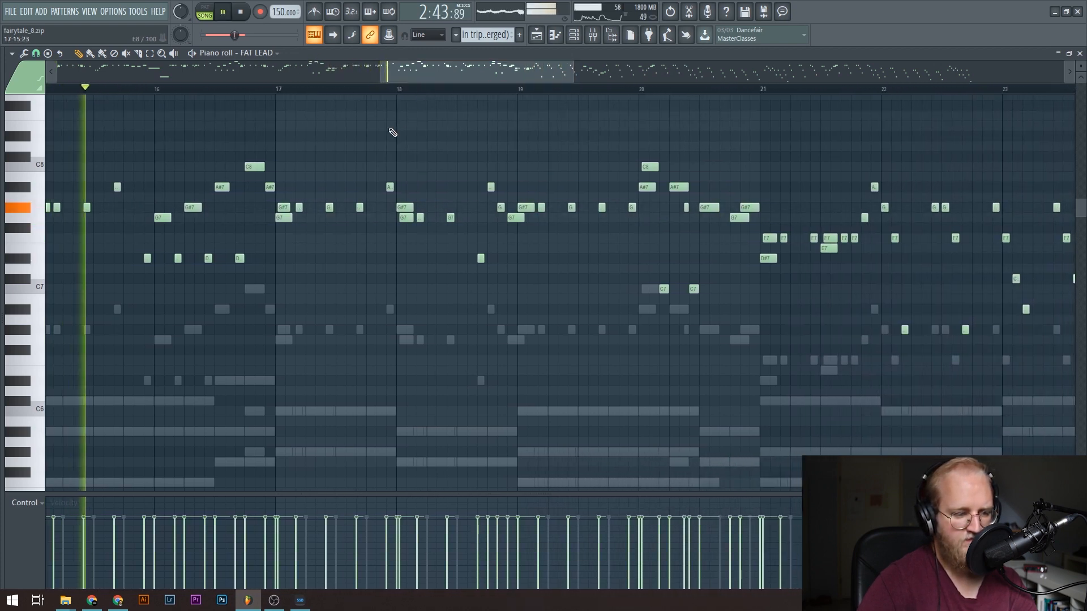
left_click_drag(436, 67, 529, 78)
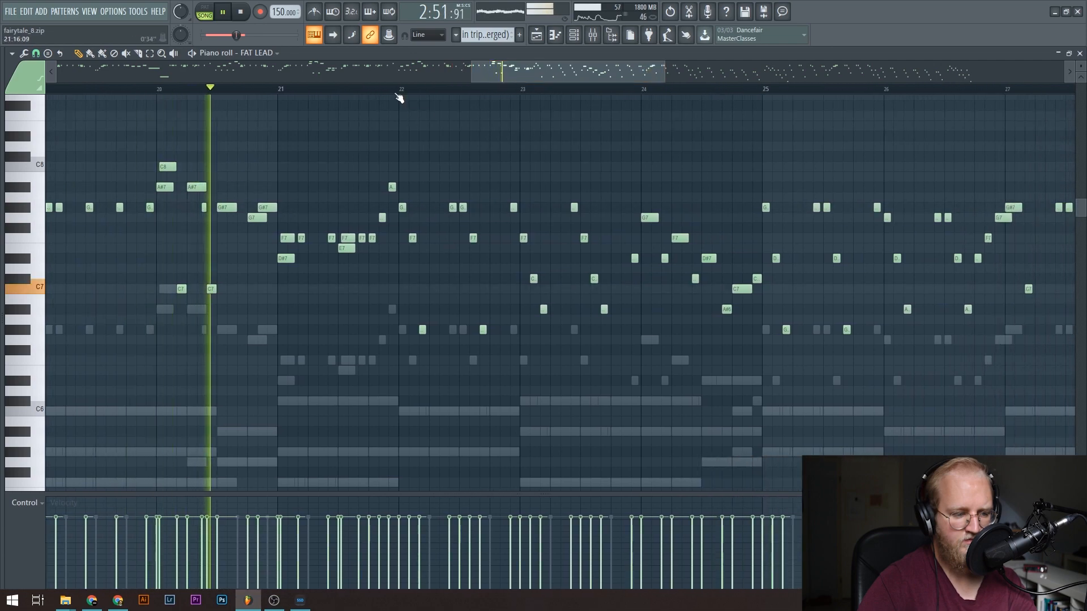
scroll(399, 98, "up", 5, "ctrl")
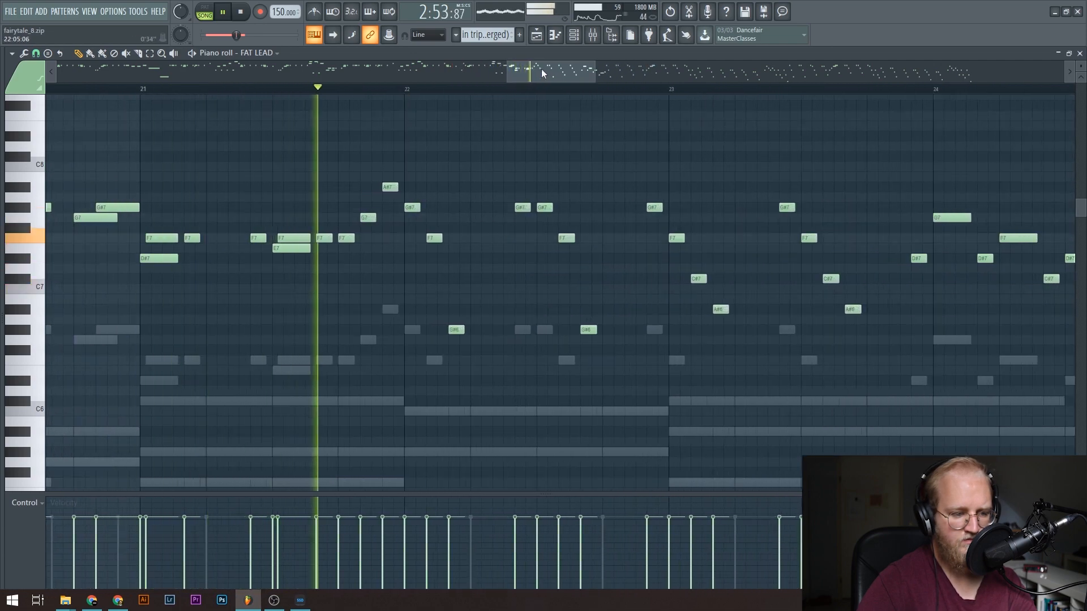
left_click_drag(541, 70, 553, 73)
scroll(538, 92, "down", 4)
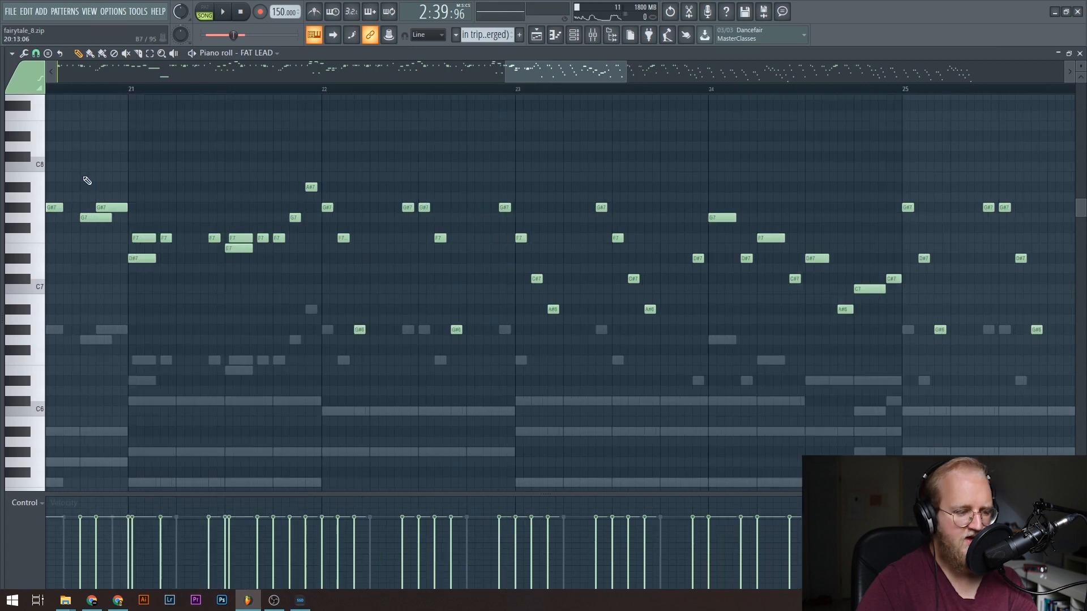
Examine the FAT LEAD notes around bar 22, play the melody from there past bar 23, and stop playback.
scroll(348, 102, "up", 6, "ctrl")
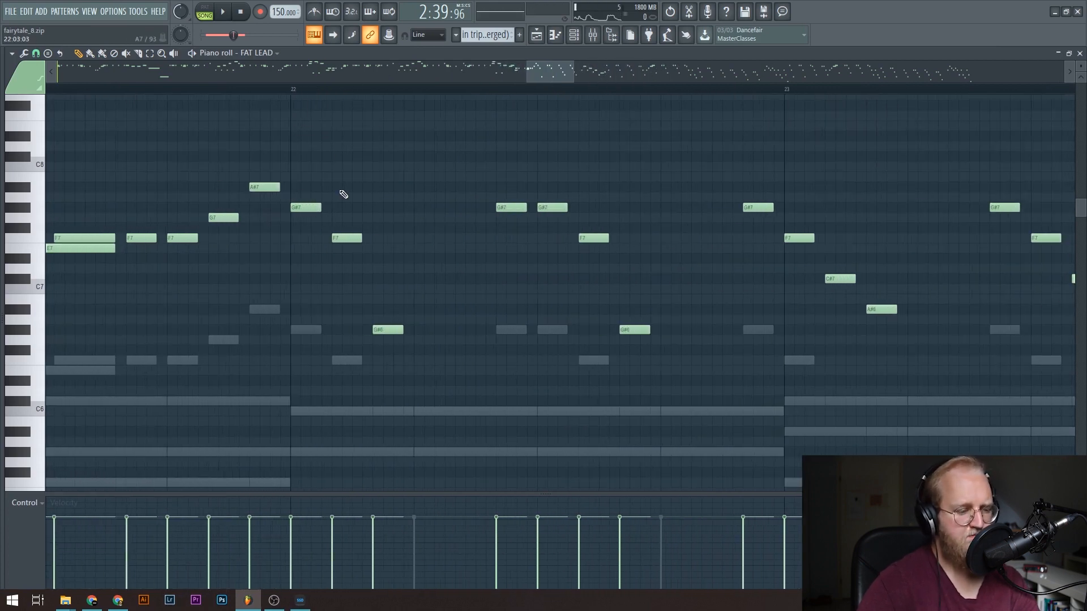
scroll(86, 94, "down", 4, "ctrl")
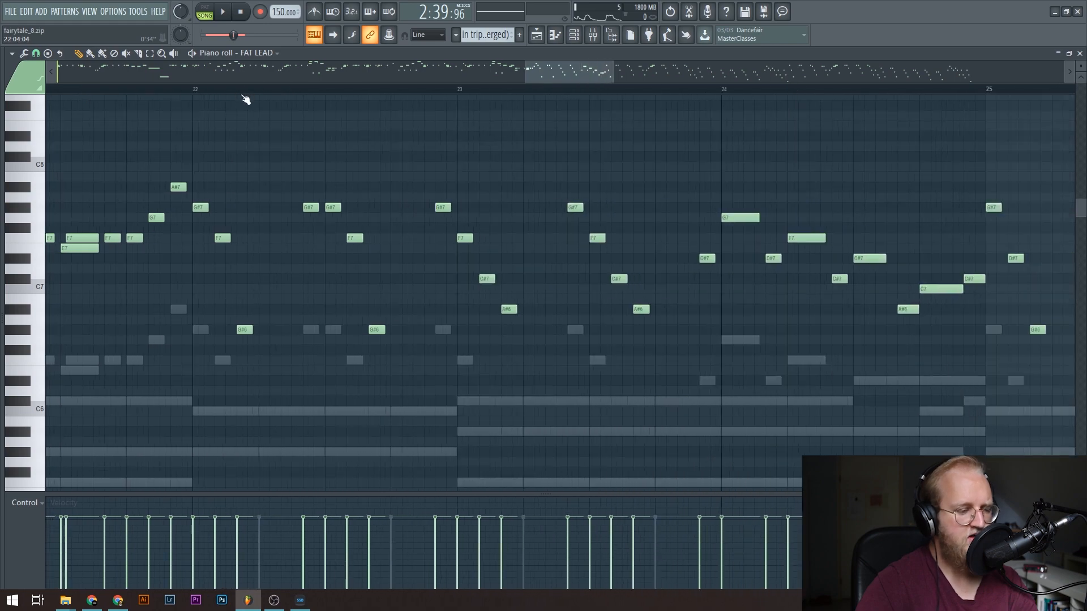
key("space")
scroll(166, 96, "down", 6, "ctrl")
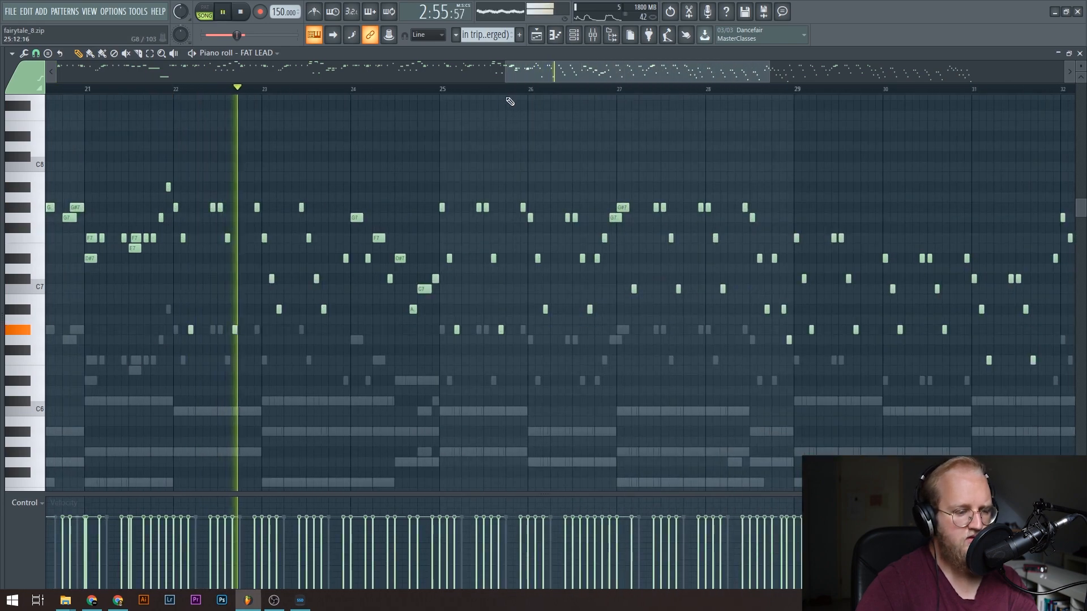
scroll(510, 99, "up", 3, "ctrl")
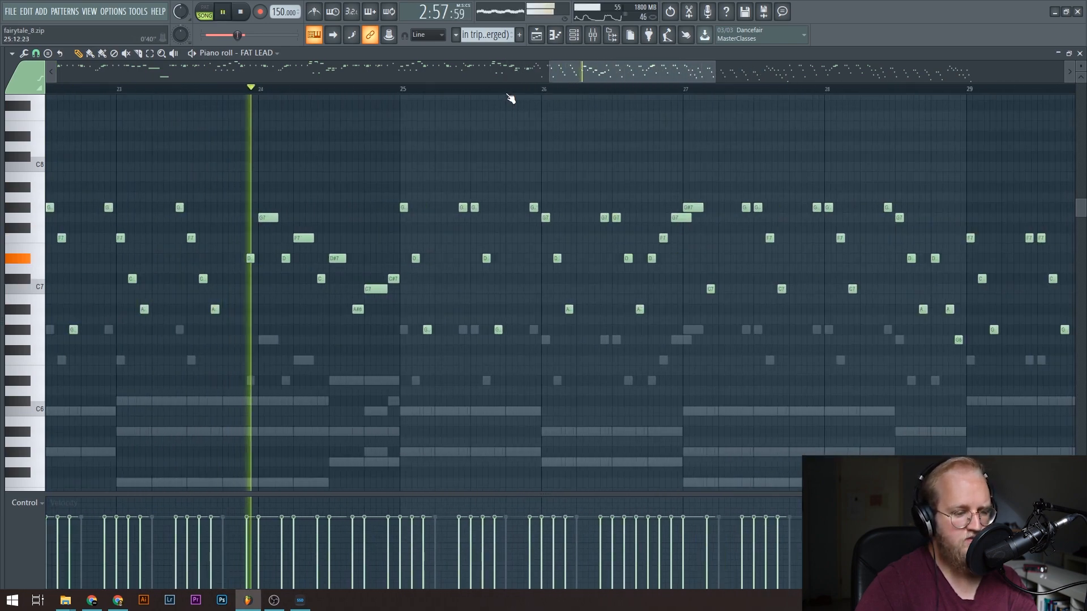
key("space")
View the FAT LEAD notes from bar 25 onward, and return to the playlist.
scroll(277, 95, "up", 3, "ctrl")
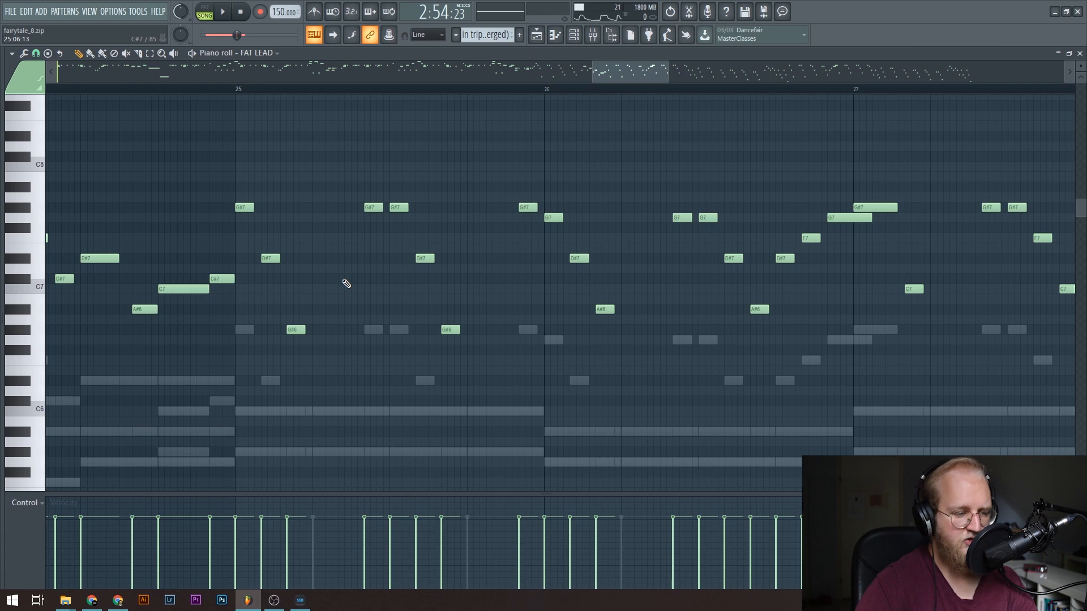
scroll(281, 93, "down", 2, "ctrl")
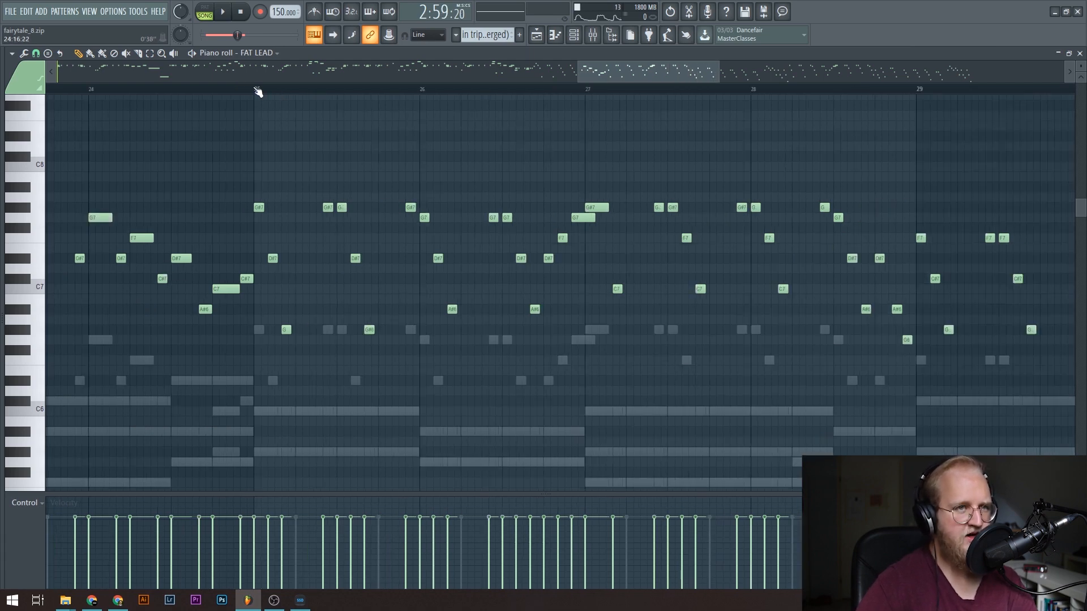
left_click(537, 35)
Enlarge Track 3's nieuwe lead buss Cutoff automation and play from bar 113, briefly toggling the track's mute.
scroll(454, 388, "down", 7)
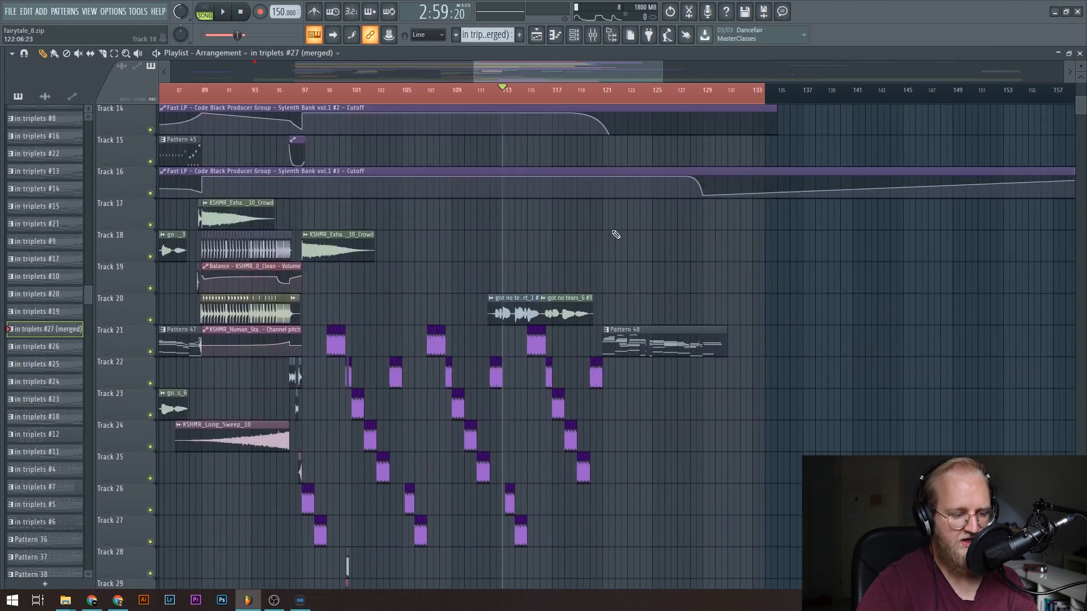
scroll(591, 102, "up", 4)
scroll(341, 198, "up", 7)
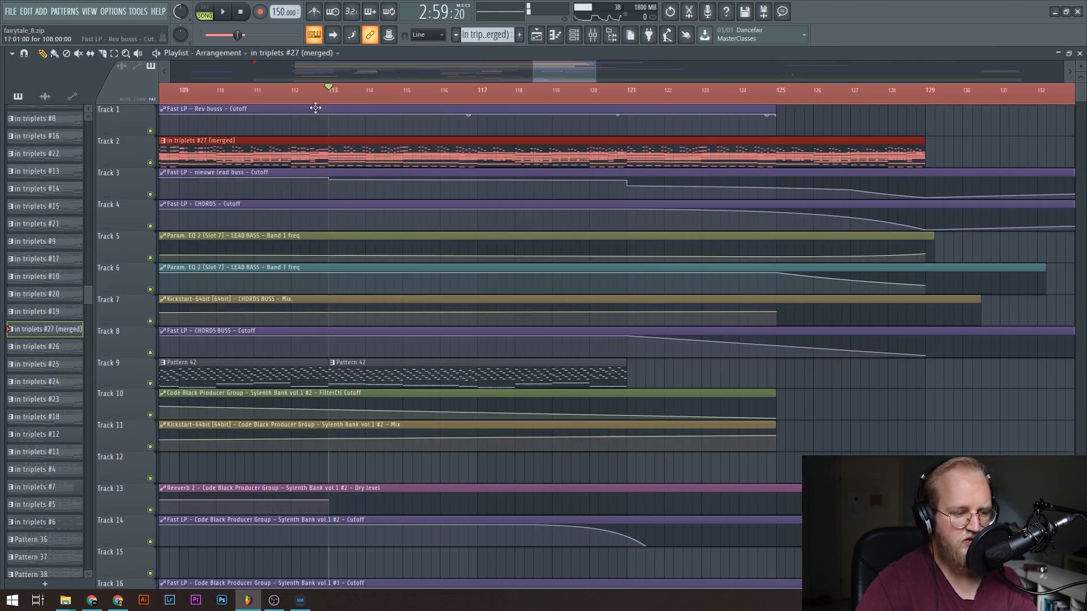
scroll(342, 94, "up", 3)
left_click_drag(138, 194, 144, 269)
key("space")
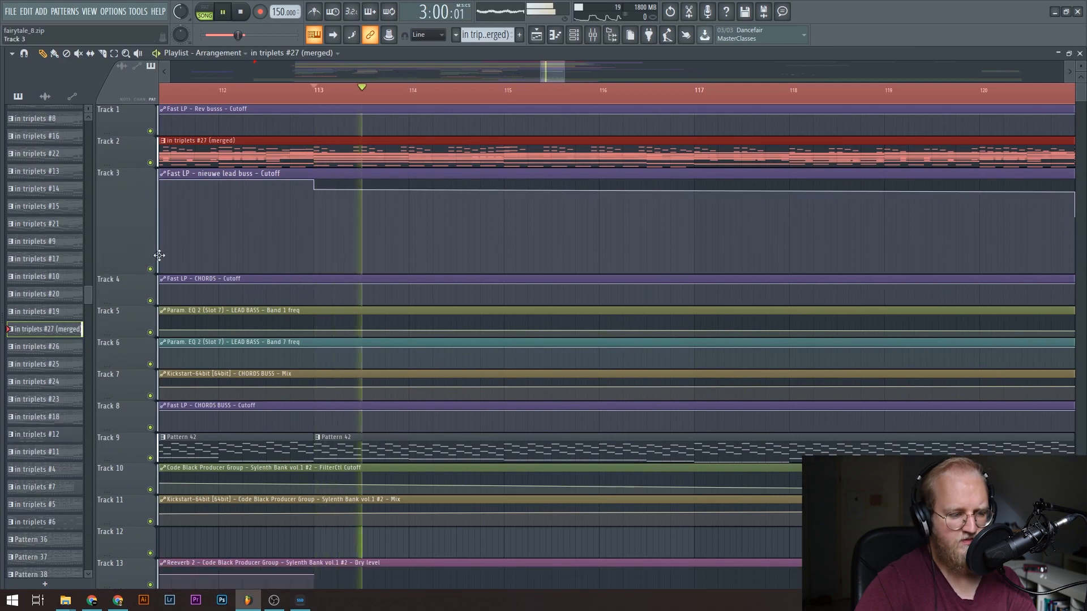
left_click(150, 269)
left_click(150, 270)
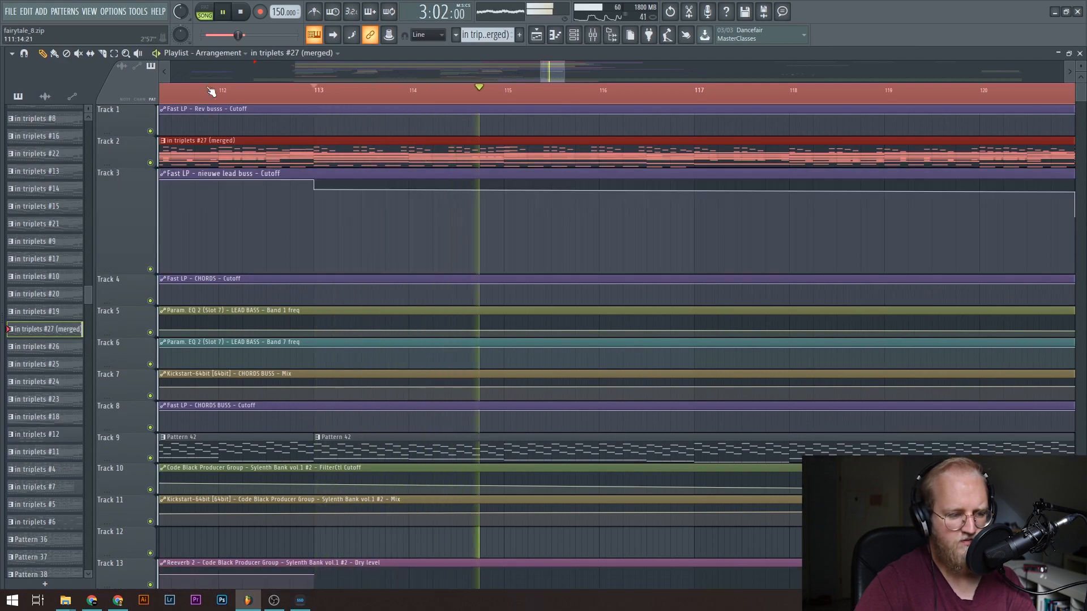
Follow the playback through the lower tracks, stop it, and examine the vocals and kicks on Tracks 20 to 27 around bar 113.
scroll(213, 92, "down", 5)
scroll(352, 281, "down", 6)
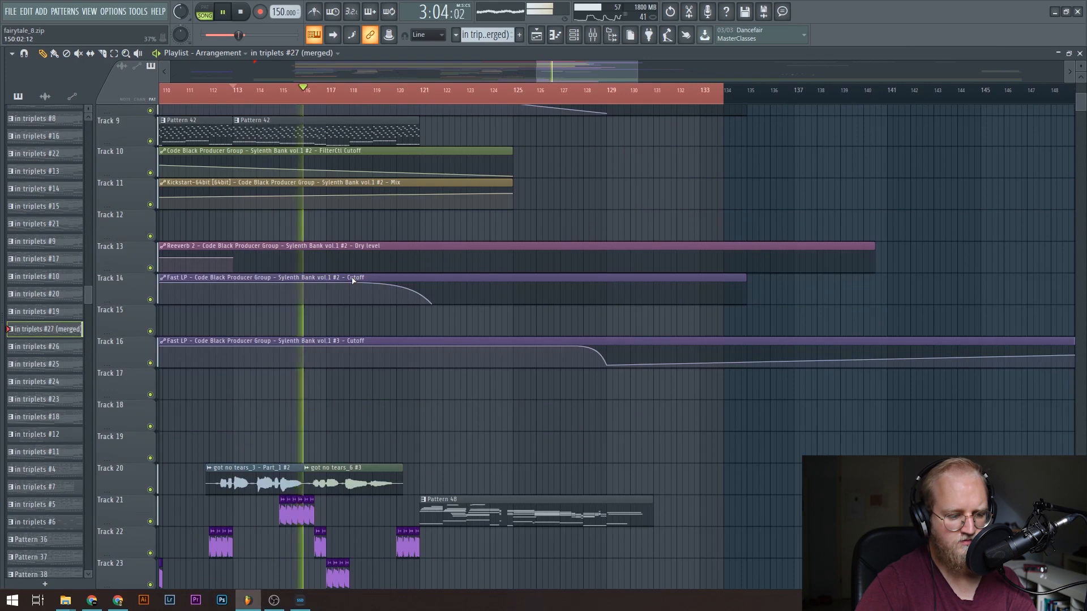
scroll(364, 226, "down", 6)
key("space")
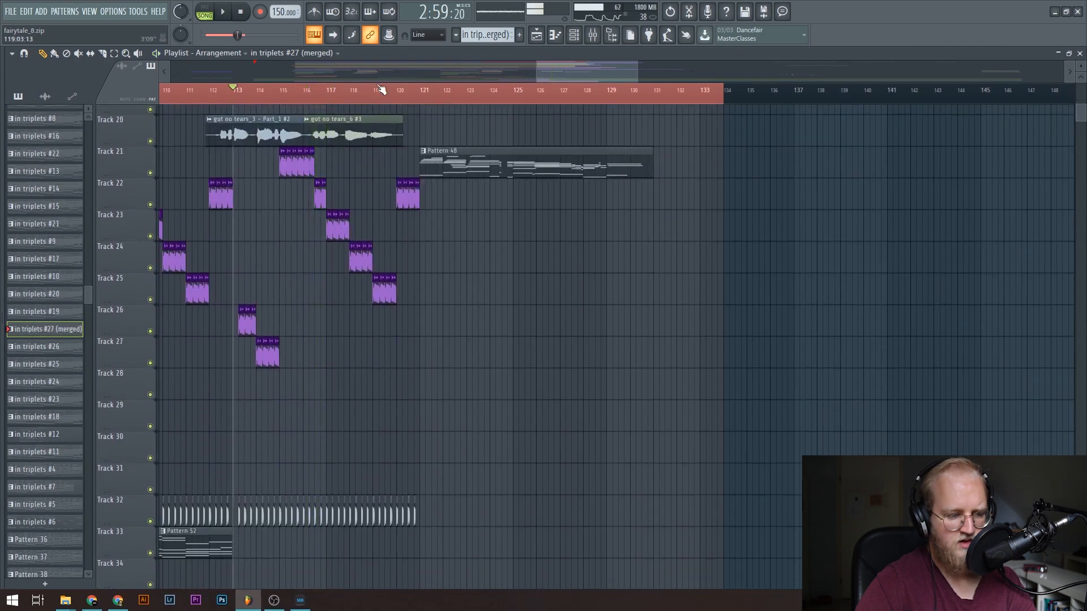
scroll(330, 280, "up", 4)
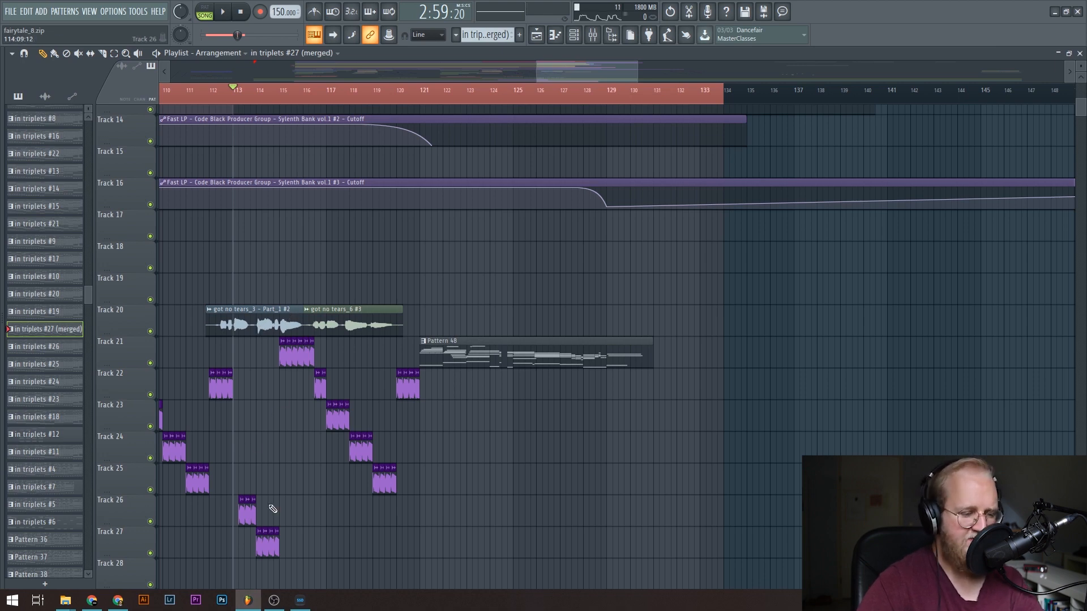
scroll(272, 510, "up", 4)
scroll(249, 519, "down", 4)
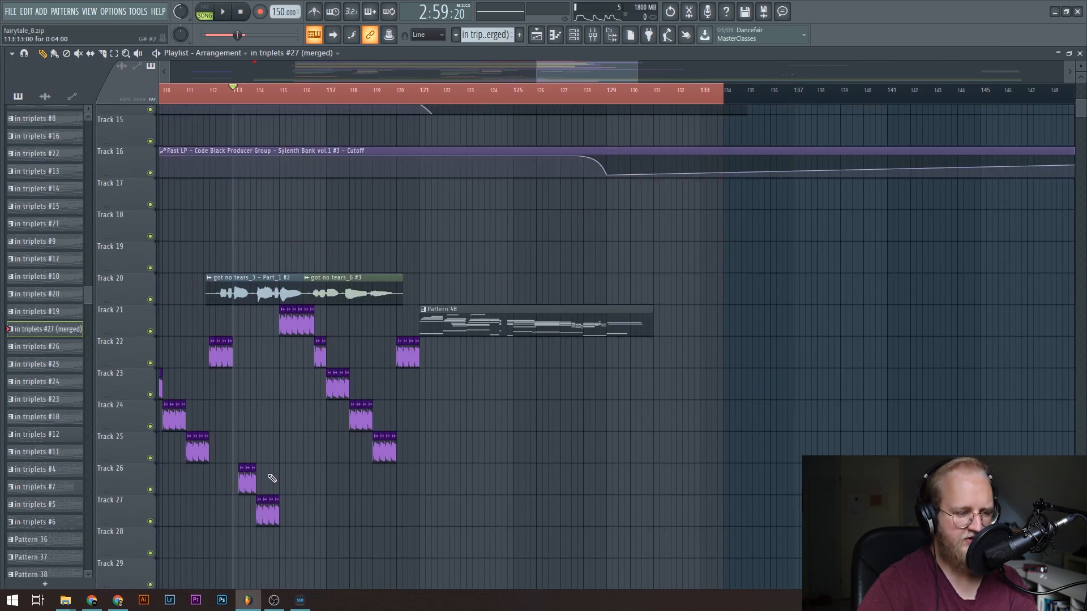
scroll(365, 391, "up", 4)
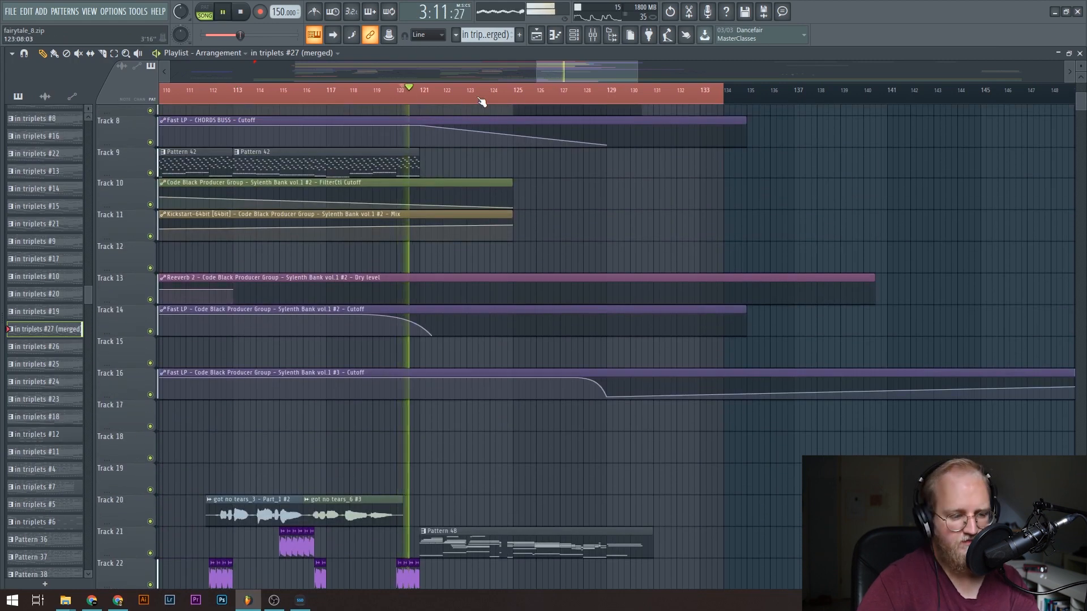
Play from about bar 120, view the Kontakt 5 notes of Pattern 48 on Track 21, and return to the playlist.
scroll(483, 102, "up", 4)
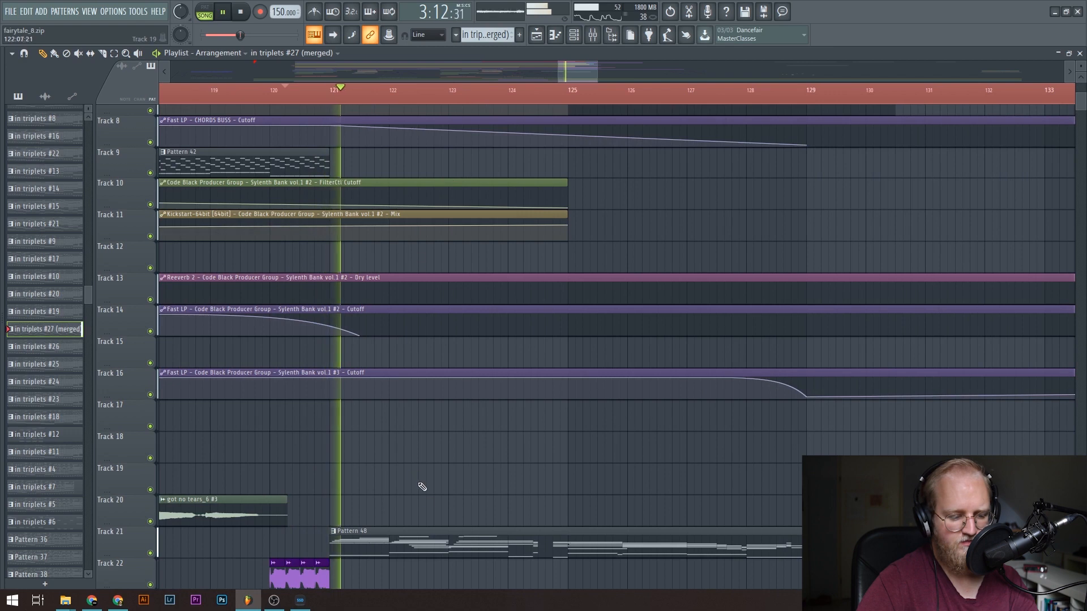
double_click(435, 535)
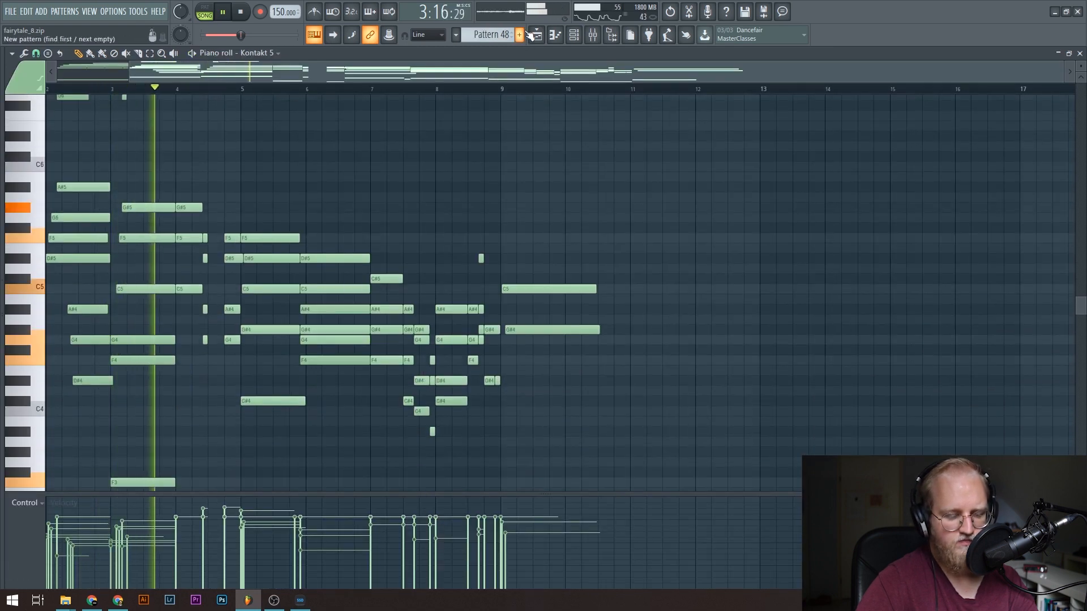
left_click(535, 34)
Follow the automation on Tracks 1 to 13 up to bar 129, and reset Track 3's size to 100%.
scroll(784, 351, "up", 6)
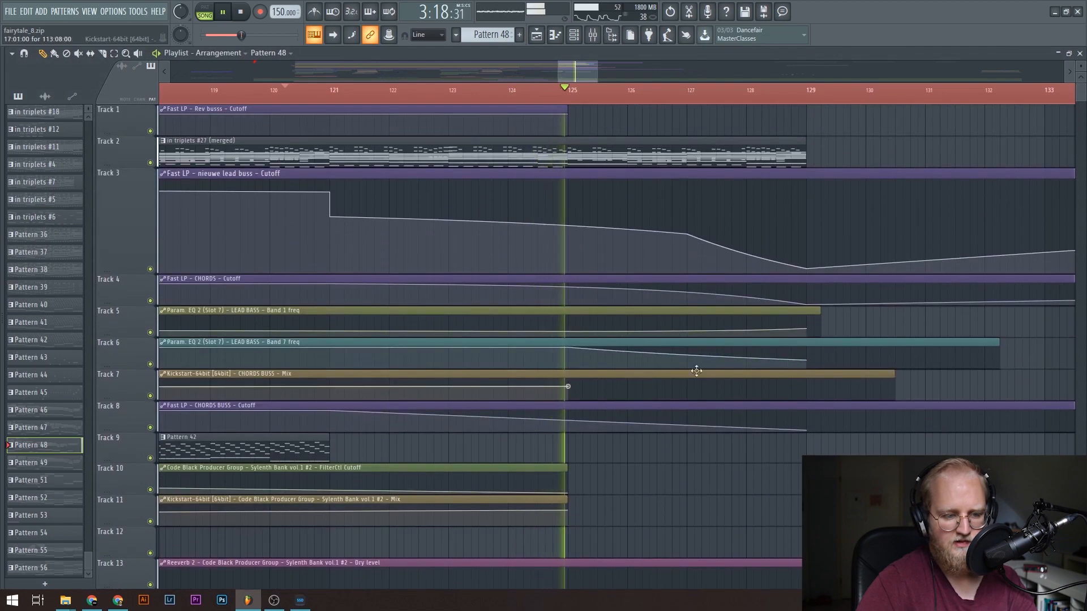
scroll(573, 99, "down", 8)
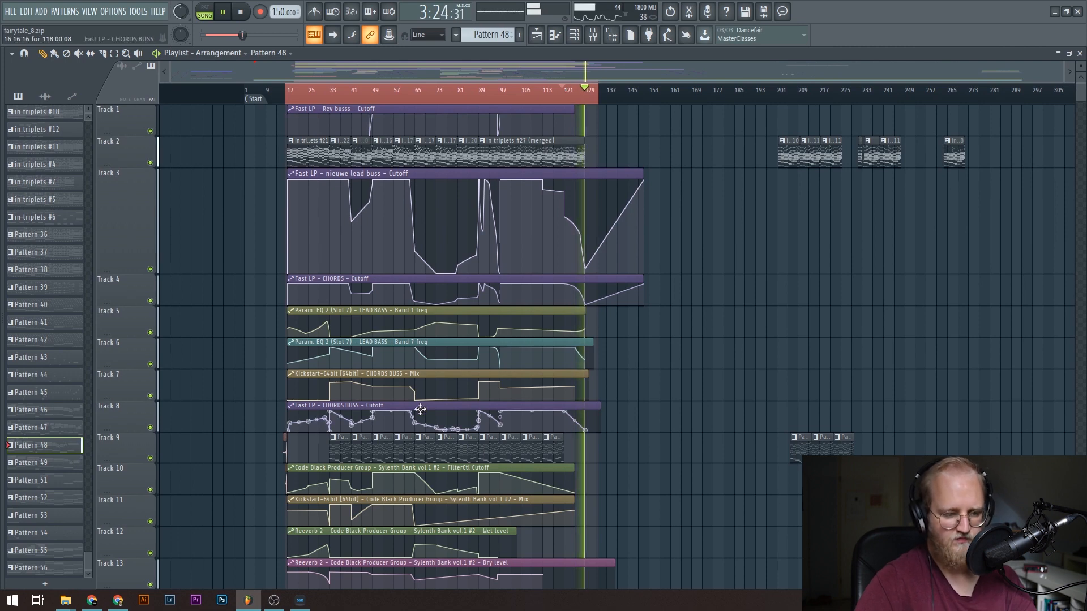
right_click(135, 181)
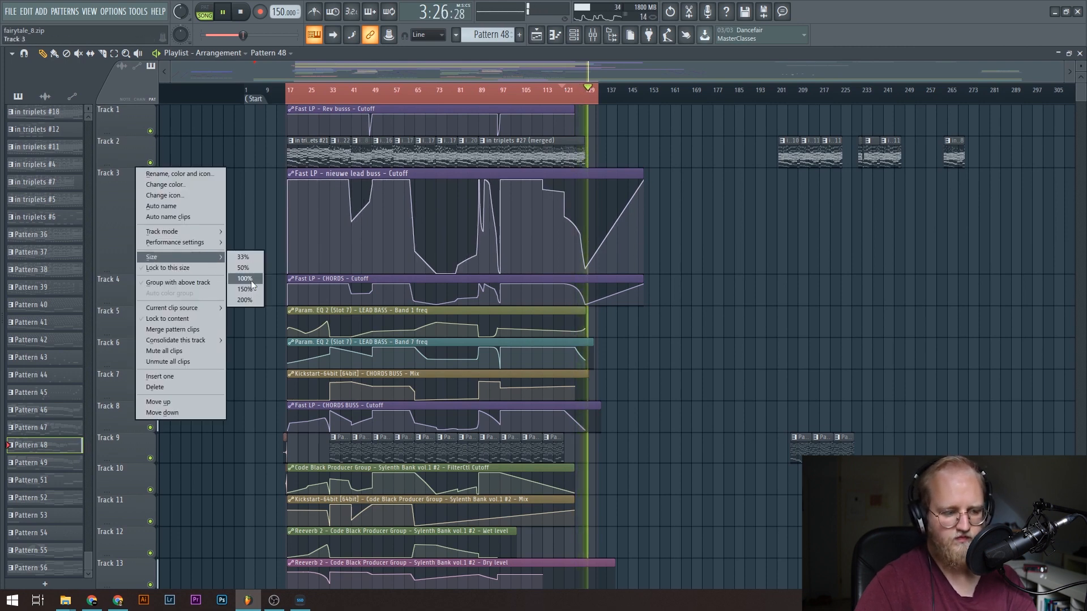